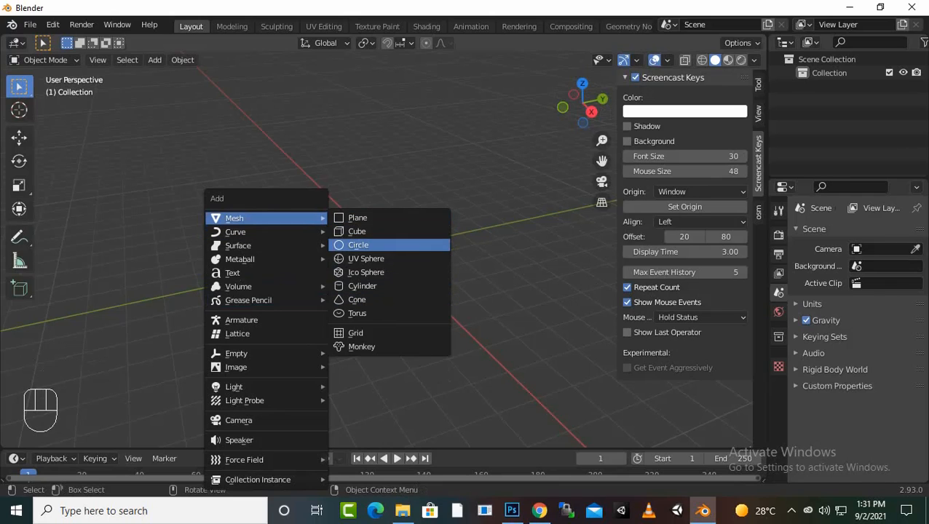
Add a mesh circle at the origin with 24 vertices
click(364, 244)
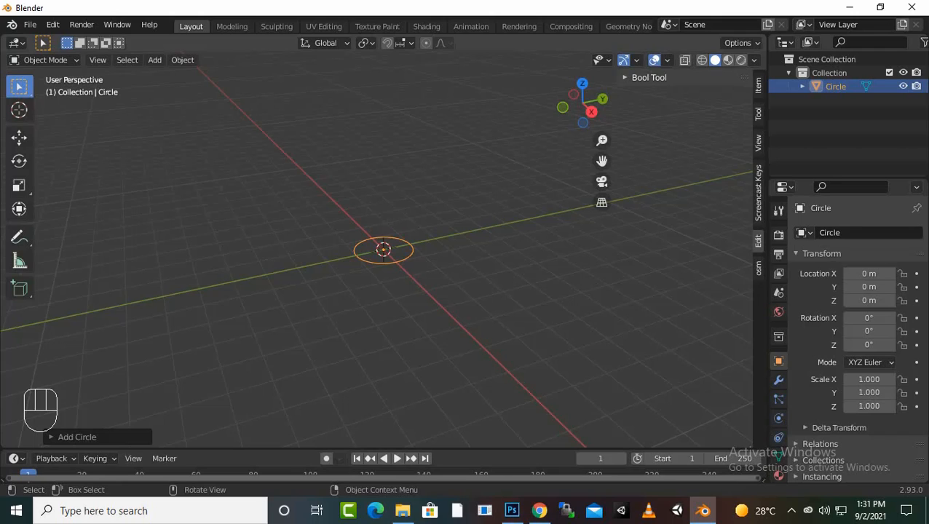
click(76, 436)
click(174, 287)
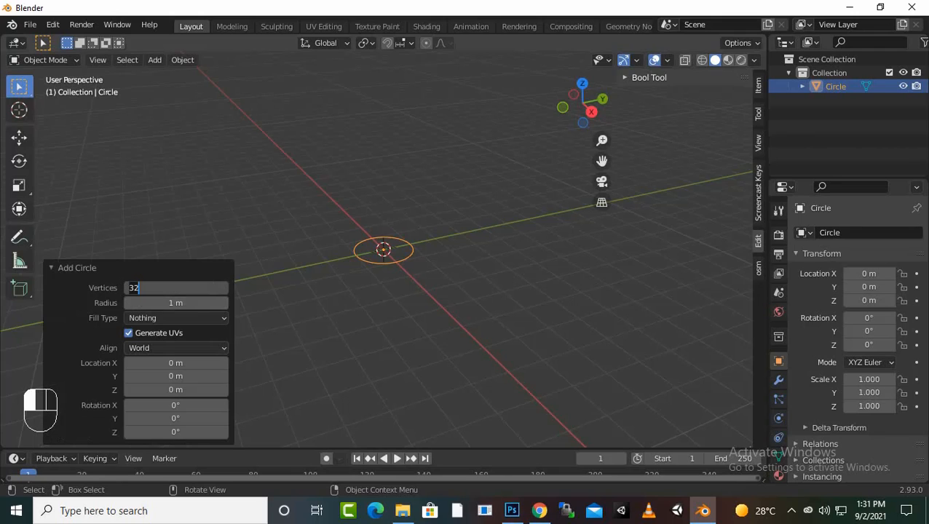
text(24)
key(Return)
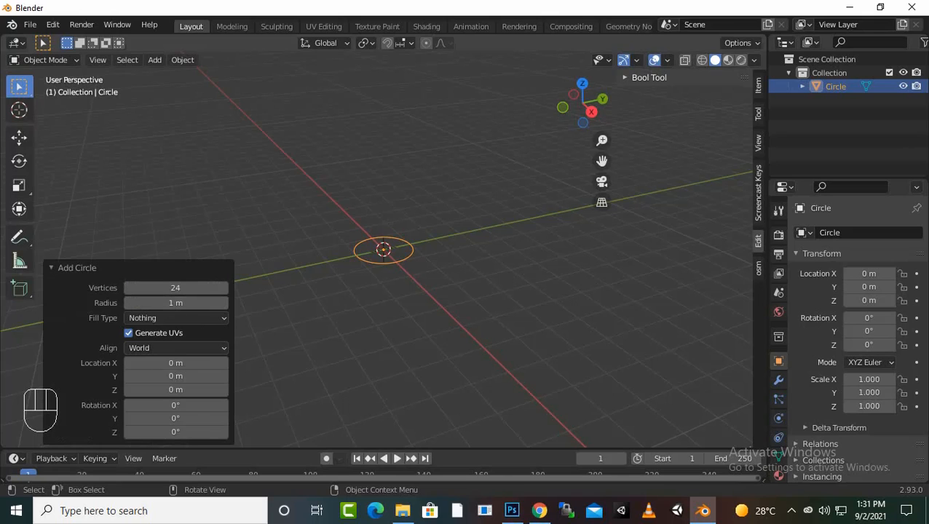
In edit mode from the top view, select the circle's vertex on the positive X axis and enable proportional editing with Sharp falloff
key(Tab)
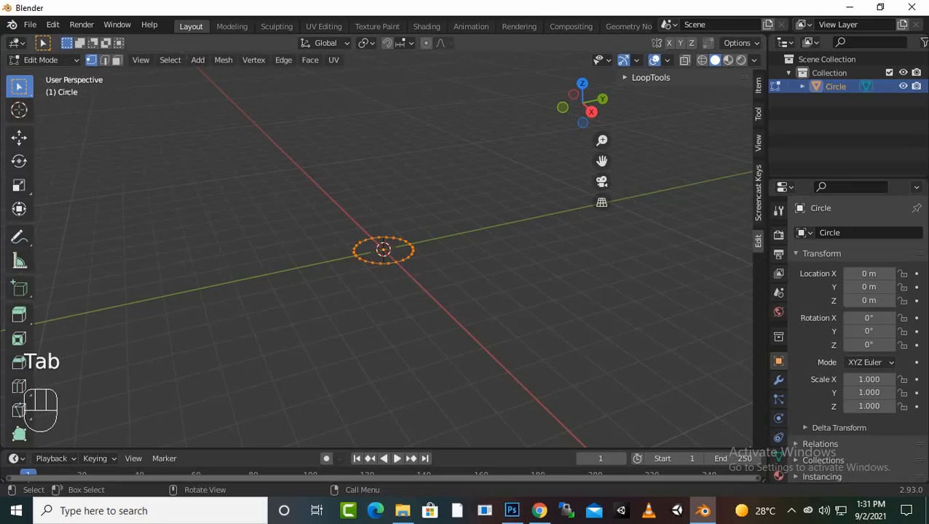
key(KP_7)
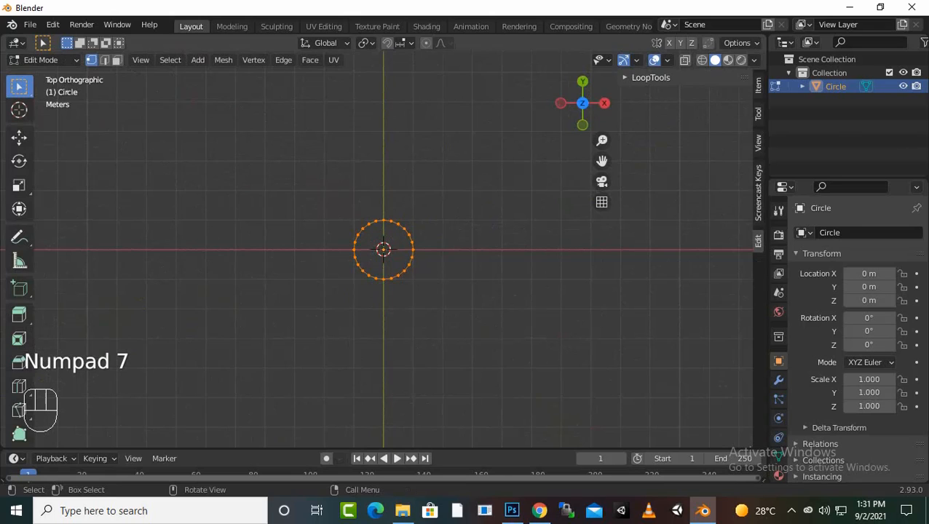
scroll(383, 250, up, 2)
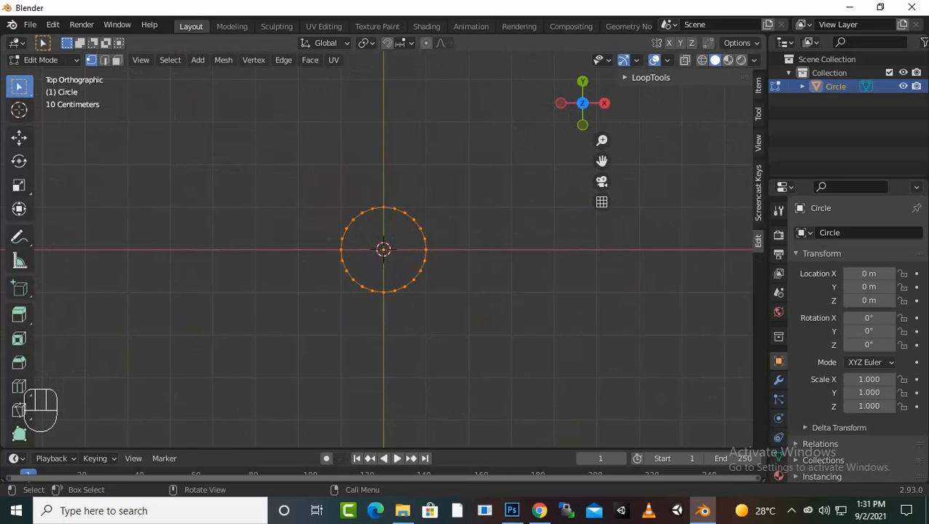
click(426, 249)
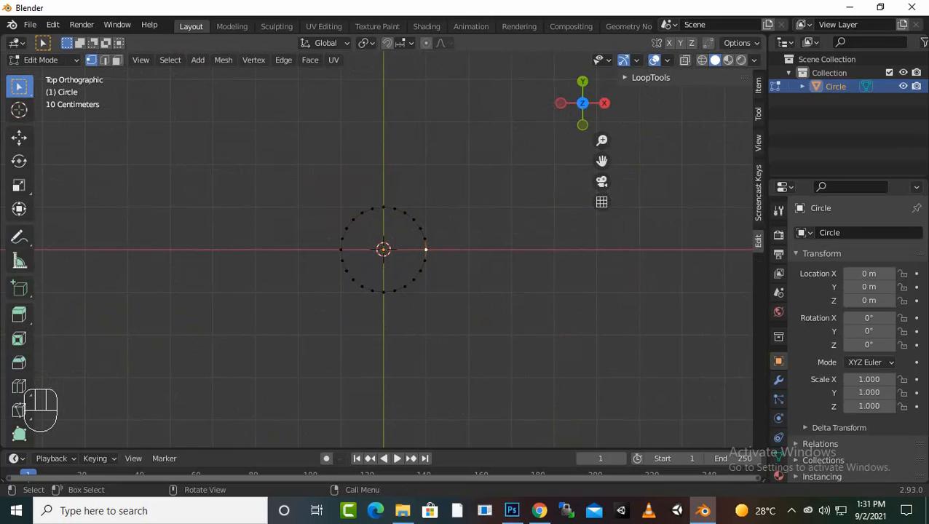
click(426, 42)
click(442, 42)
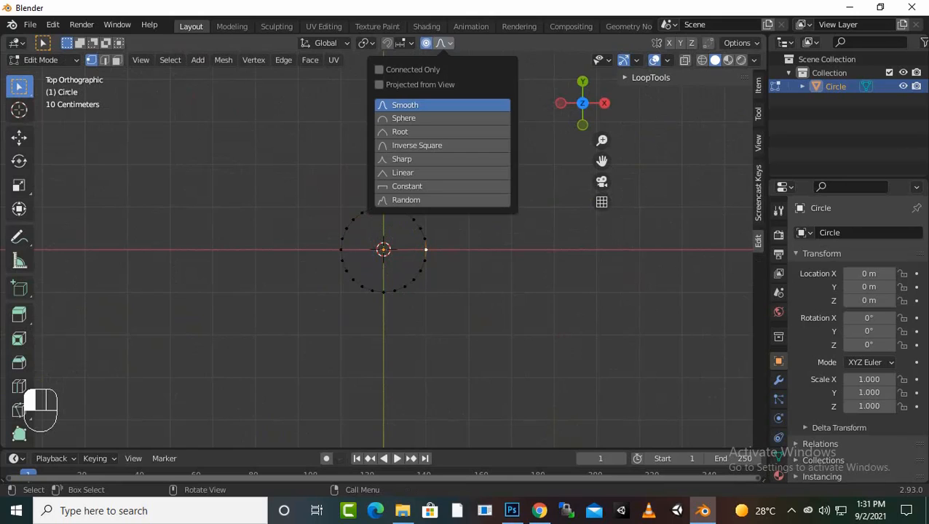
click(429, 159)
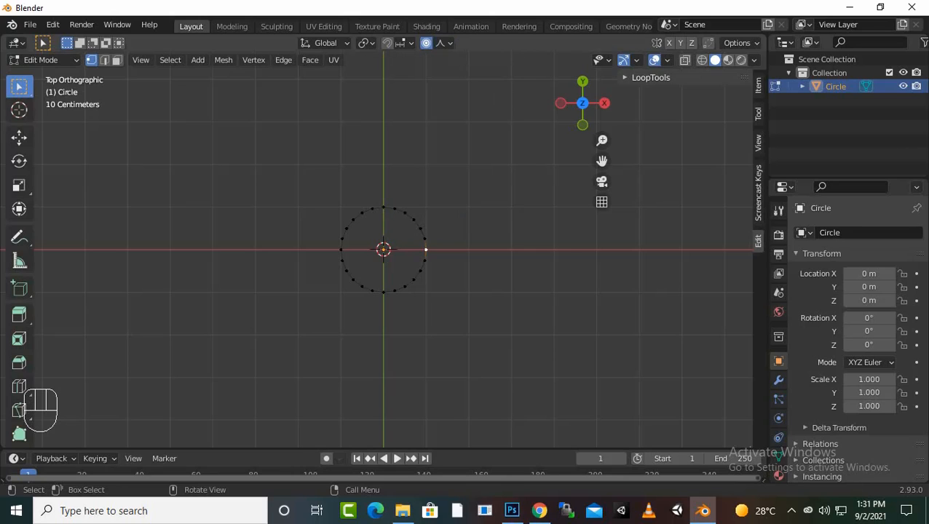
Pull the selected vertex outward about 1.57 m along X with a proportional size of about 1.95
key(g)
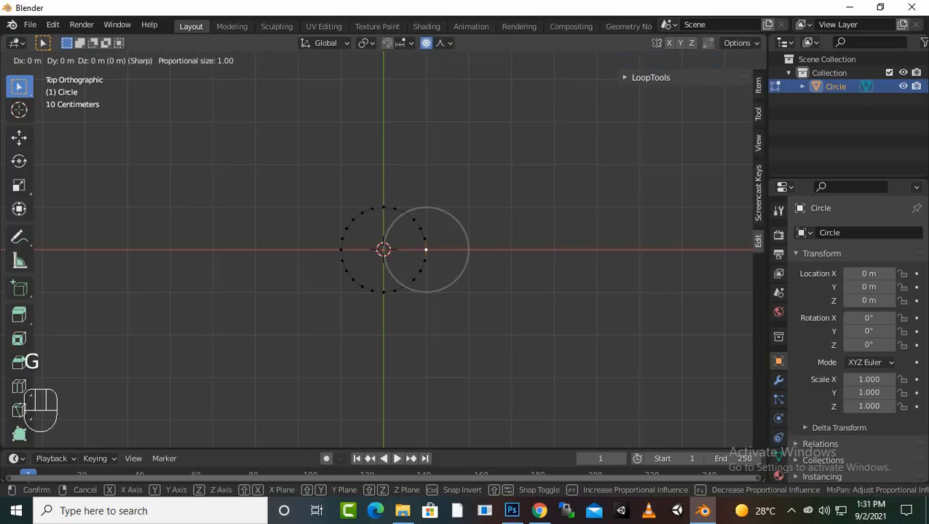
key(x)
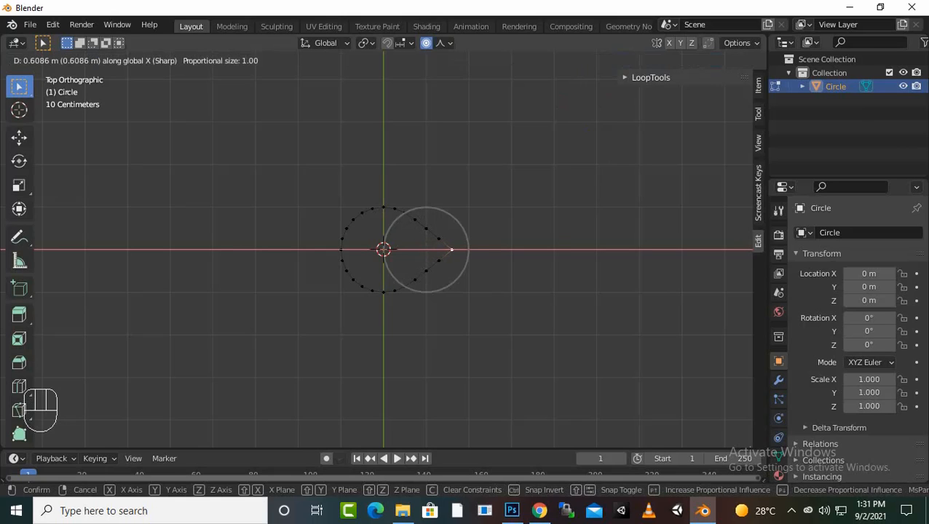
scroll(425, 249, down, 7)
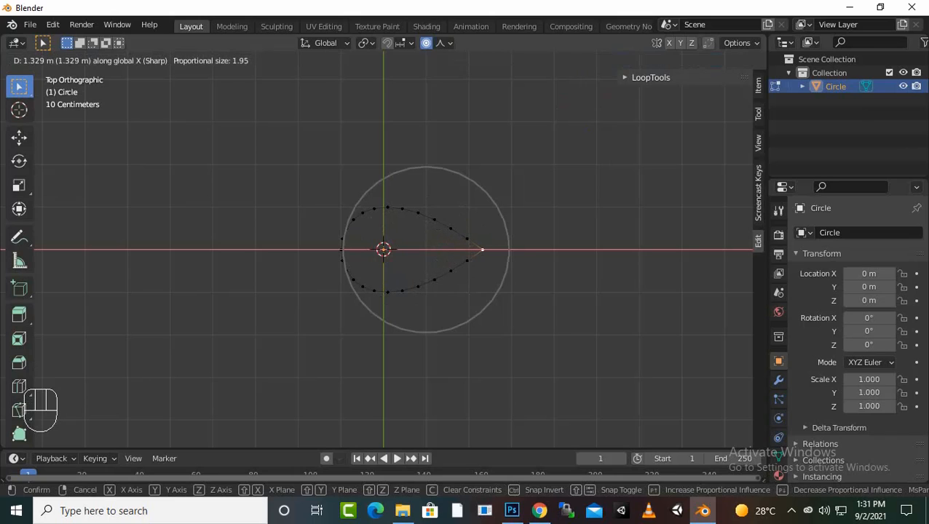
click(492, 249)
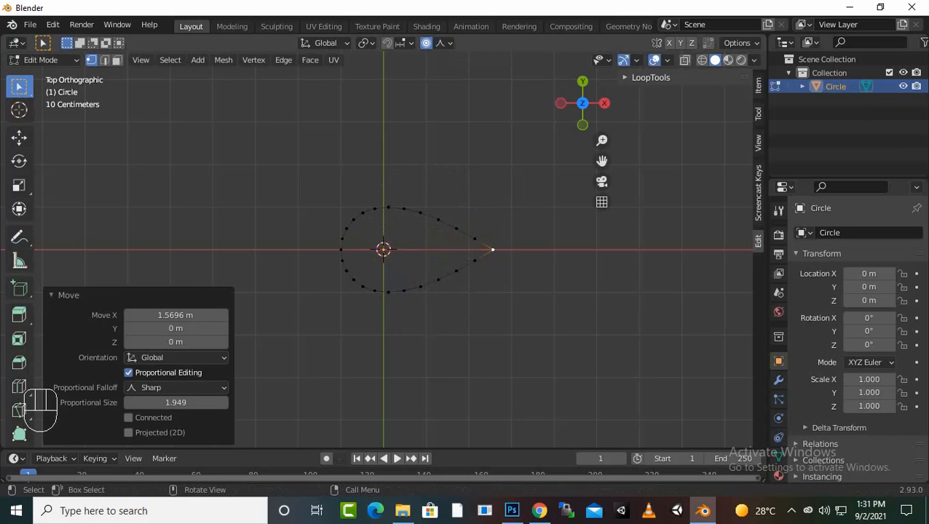
Pull the opposite vertex on the negative X side outward about 0.38 m with a proportional size of about 1.61
click(341, 250)
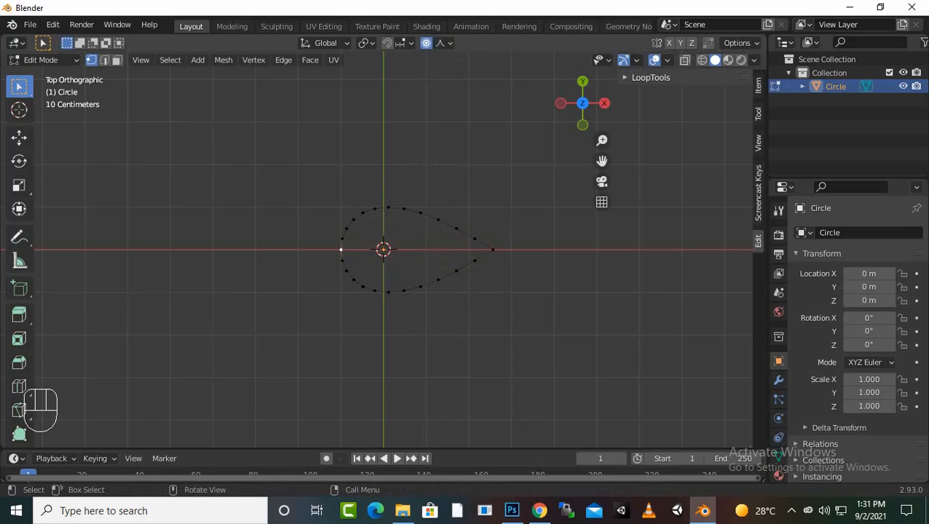
key(g)
scroll(340, 250, down, 2)
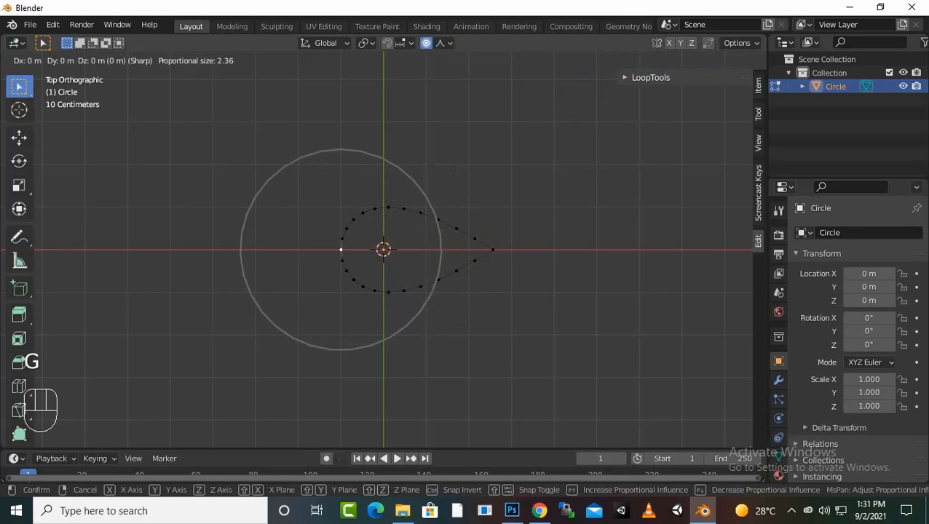
scroll(341, 250, up, 4)
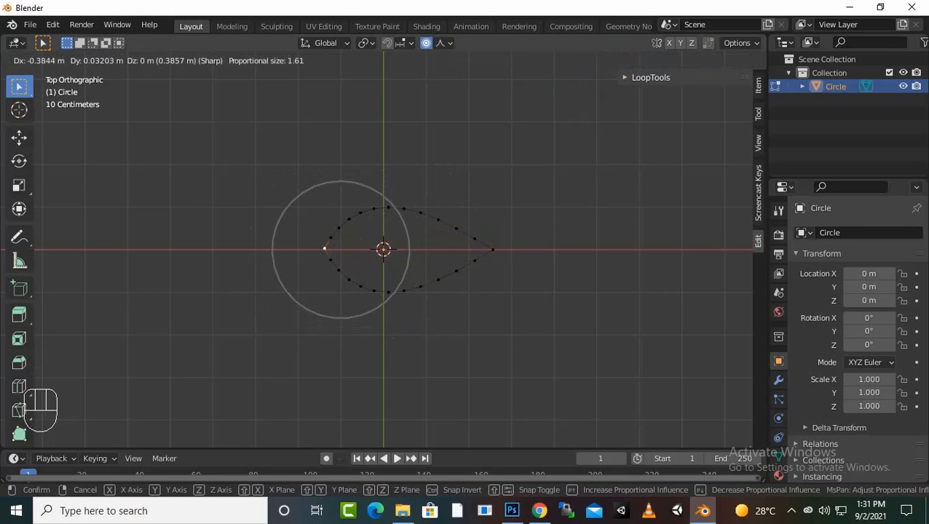
click(325, 249)
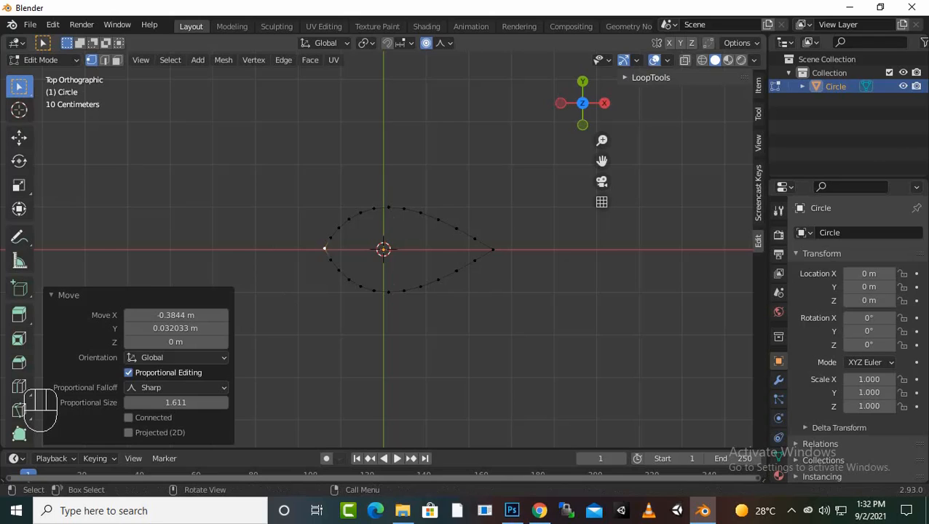
Select the upper half of the leaf outline, including both tips, and space its vertices evenly with LoopTools Space
scroll(384, 249, up, 3)
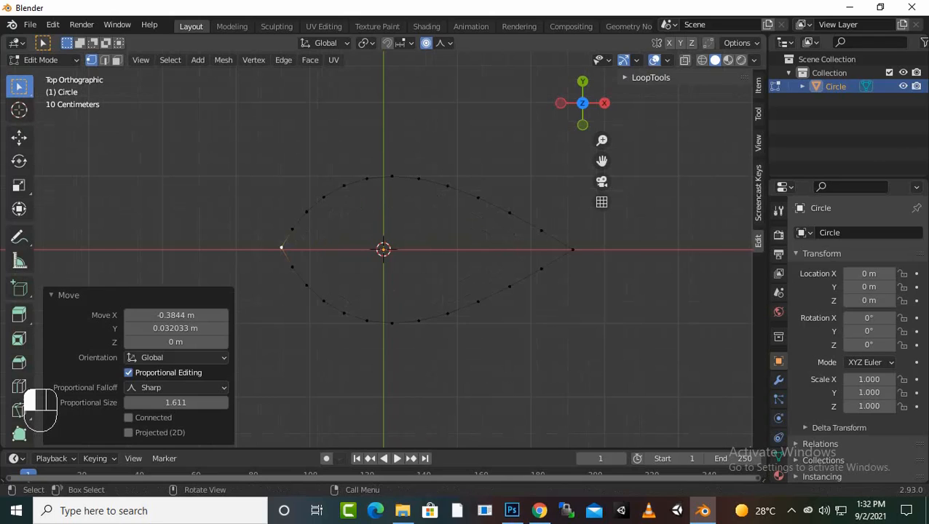
click(572, 249)
drag(222, 176, 590, 252)
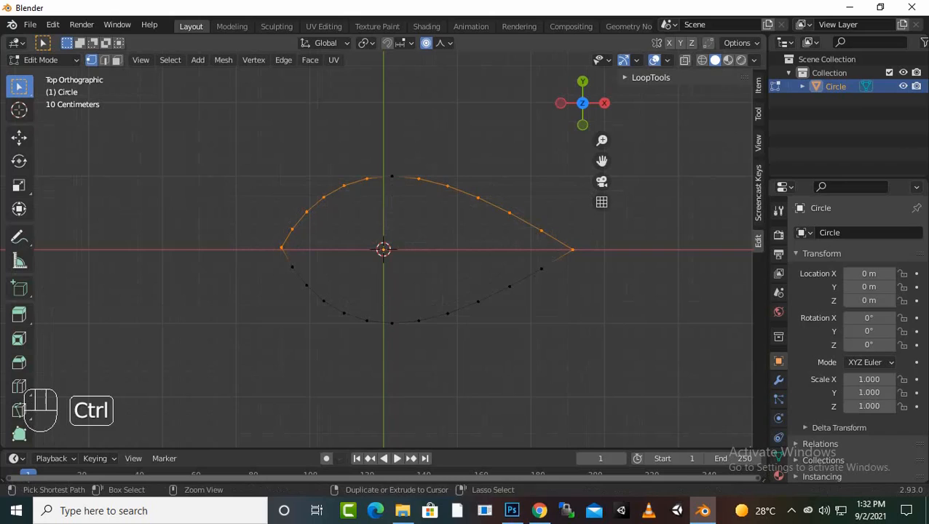
shift+drag(345, 152, 402, 235)
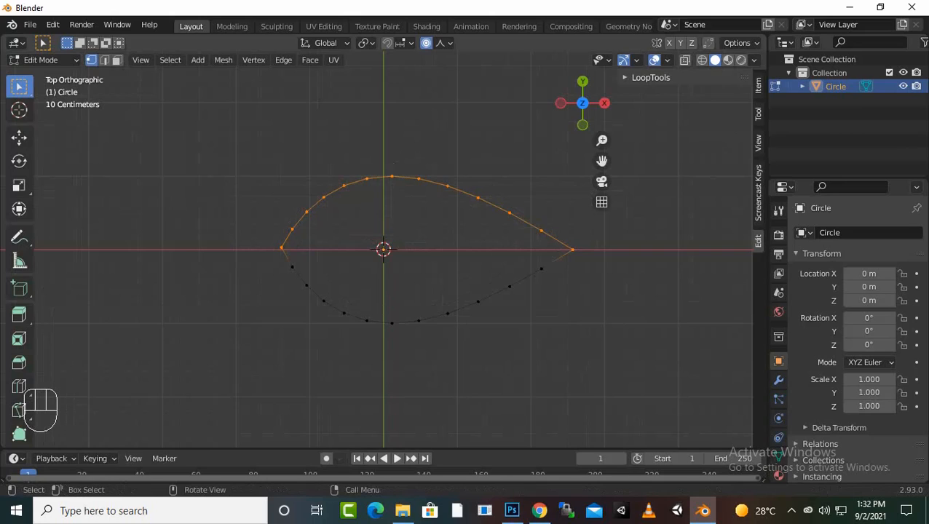
key(shift)
click(650, 77)
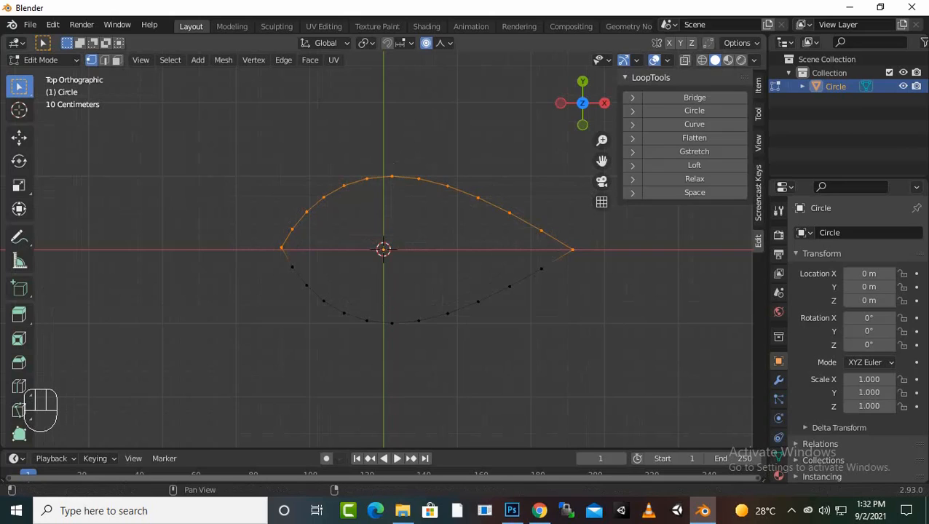
click(694, 192)
Space the vertices of the outline's lower half evenly with LoopTools Space, including both tips, and clear the selection
drag(615, 324, 260, 245)
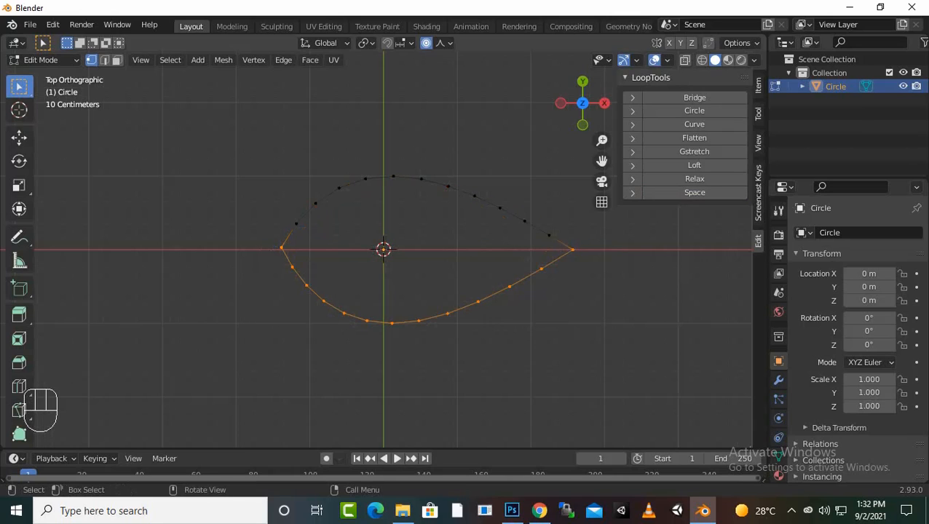
click(695, 192)
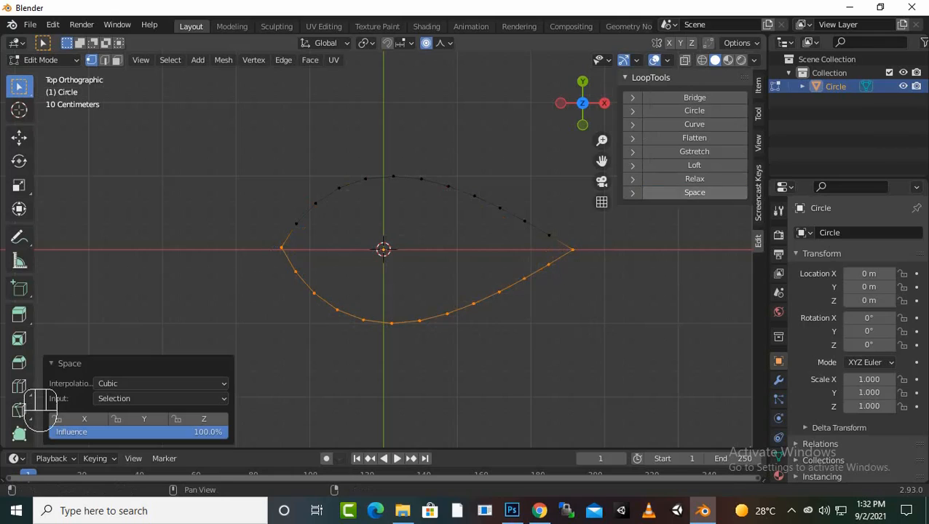
key(alt+a)
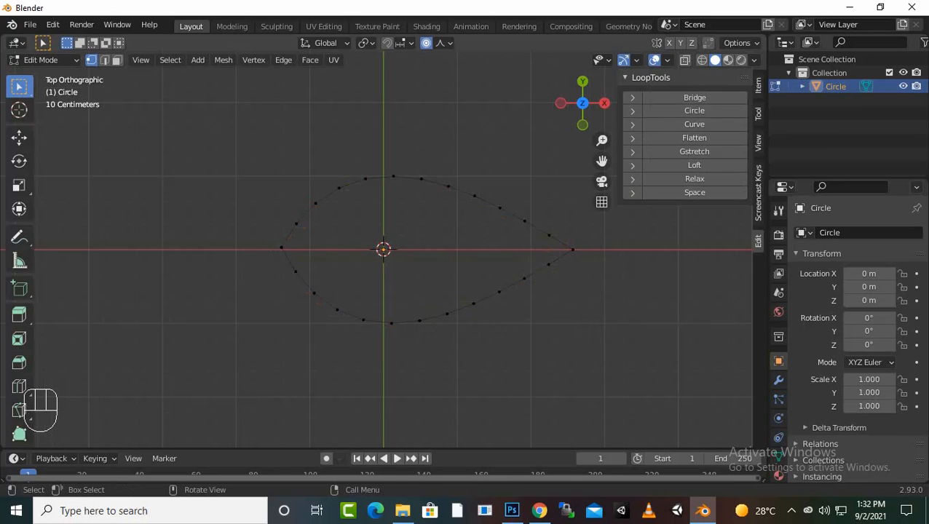
Try a Grid Fill without any selection, using a span of 3, an offset of 4 and Simple Blending
key(ctrl+f)
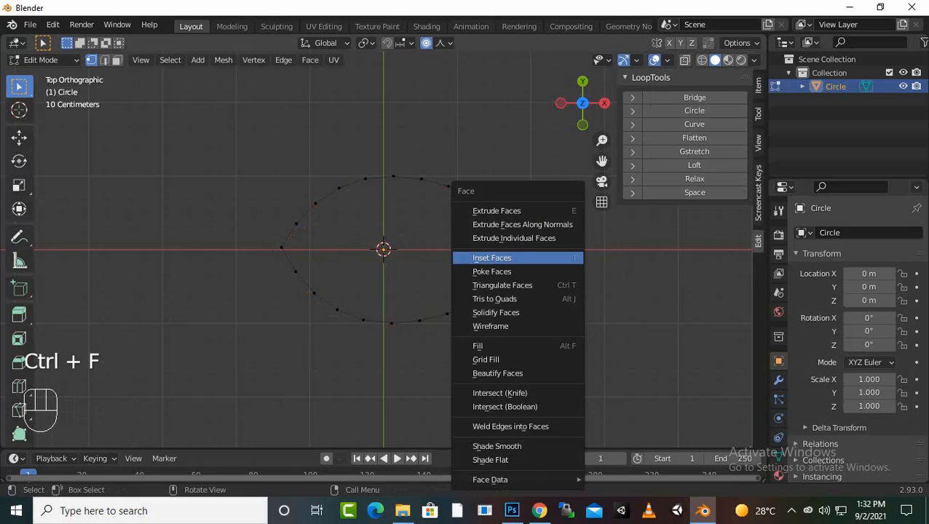
click(486, 359)
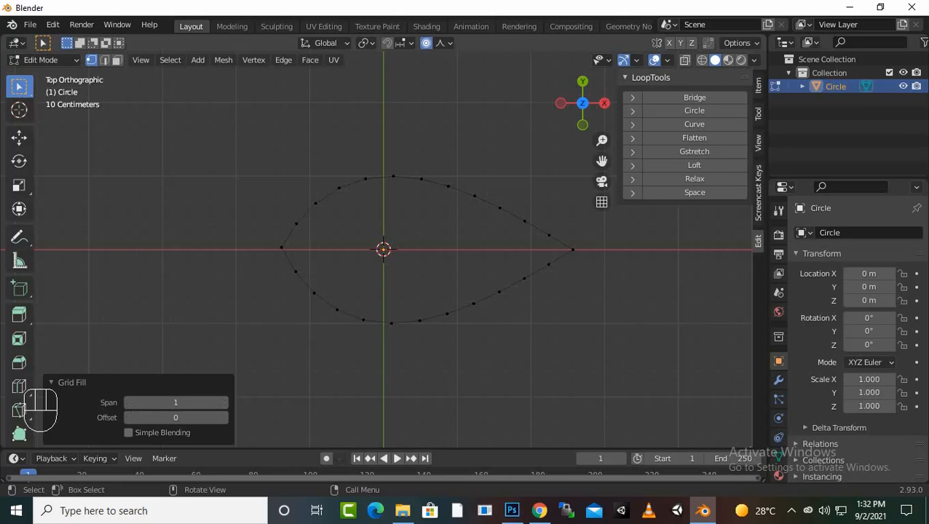
click(222, 402)
click(223, 403)
click(222, 417)
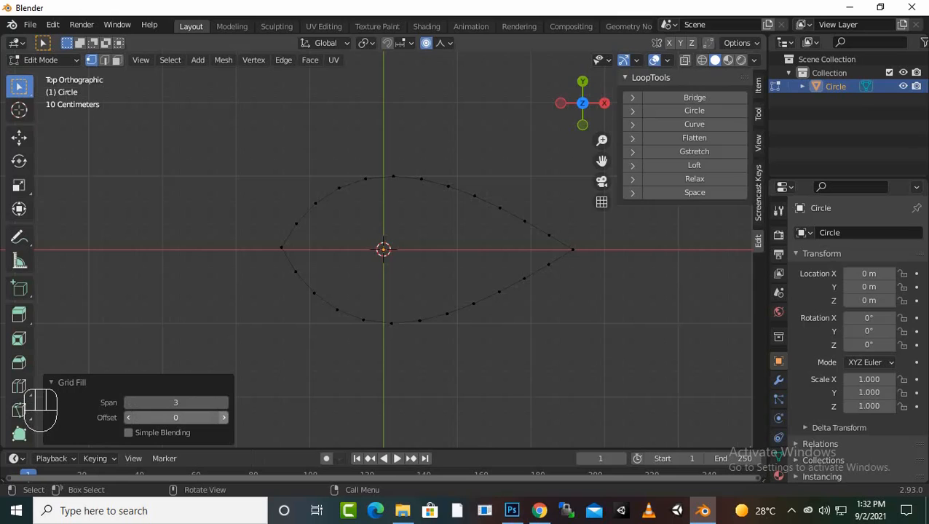
click(223, 418)
click(223, 417)
click(223, 417)
click(128, 432)
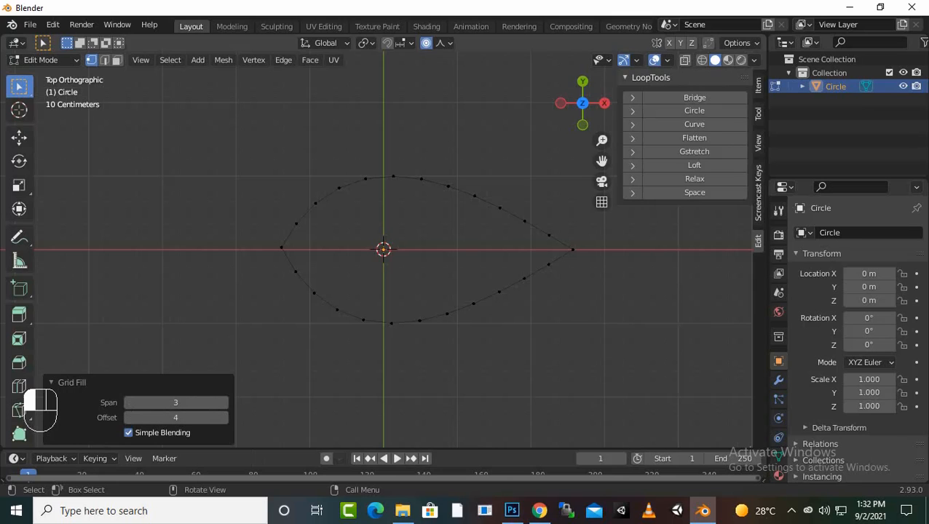
Select the whole leaf outline and fill it using Grid Fill with a span of 4
drag(582, 103, 597, 124)
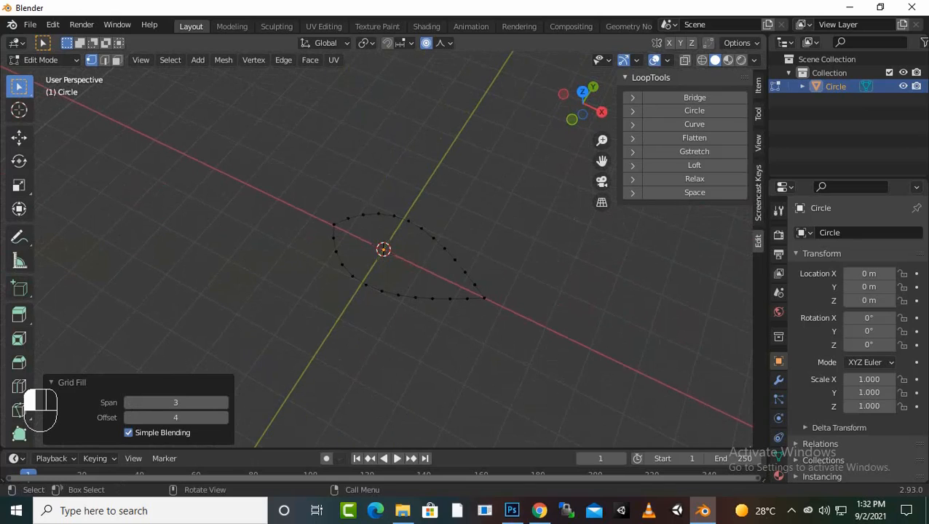
key(a)
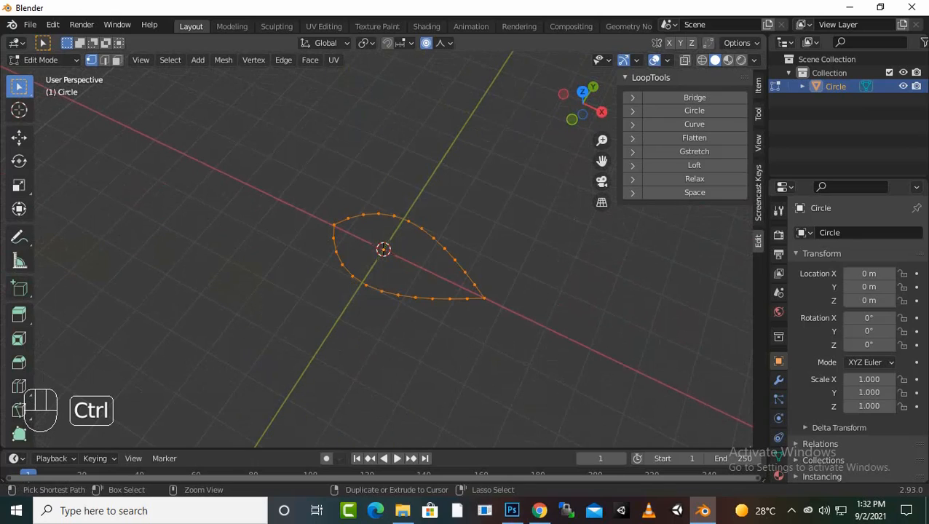
key(ctrl+f)
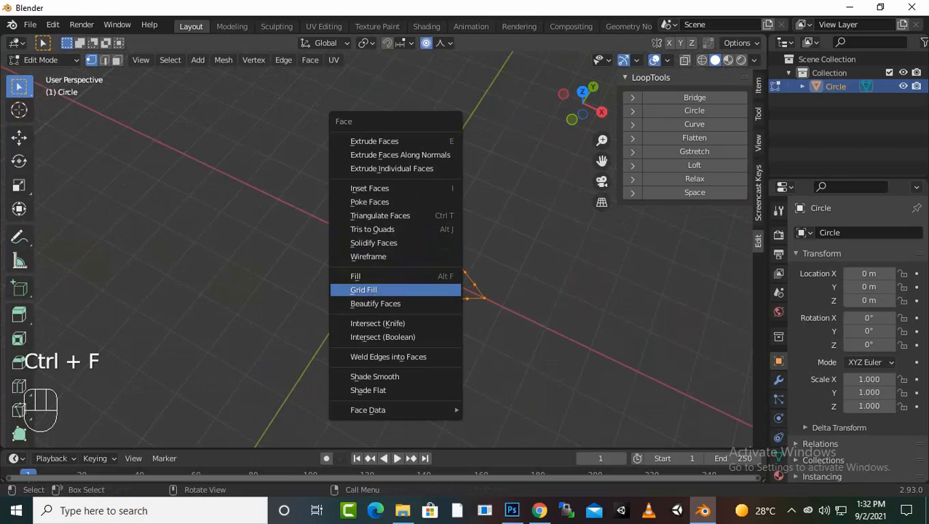
click(363, 289)
scroll(363, 290, up, 3)
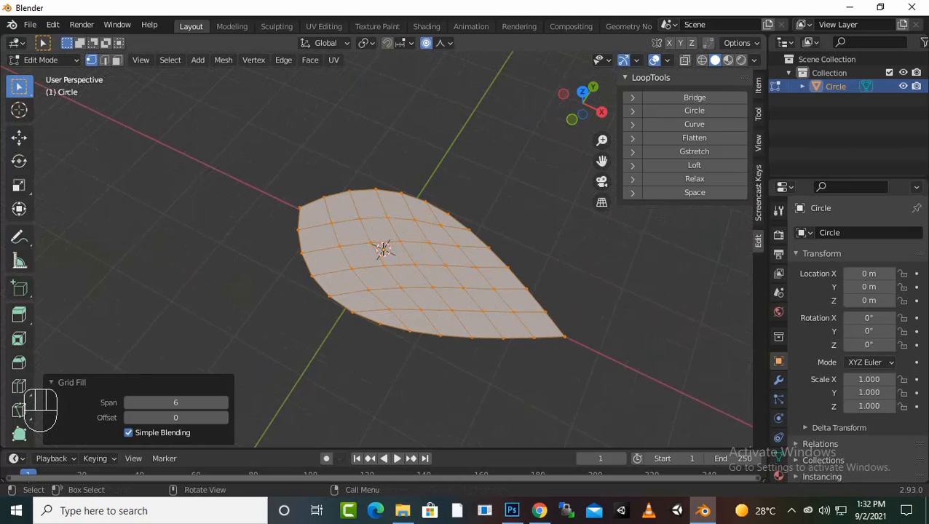
scroll(363, 290, up, 1)
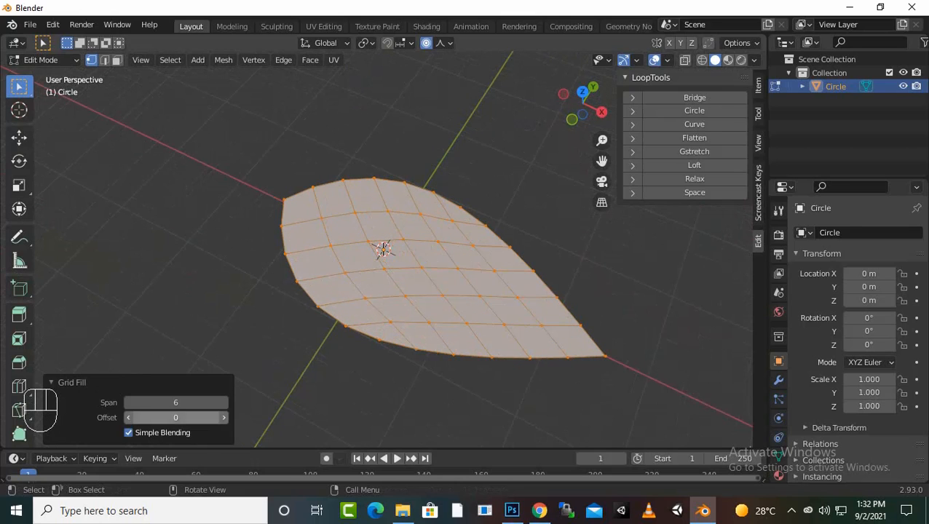
click(129, 403)
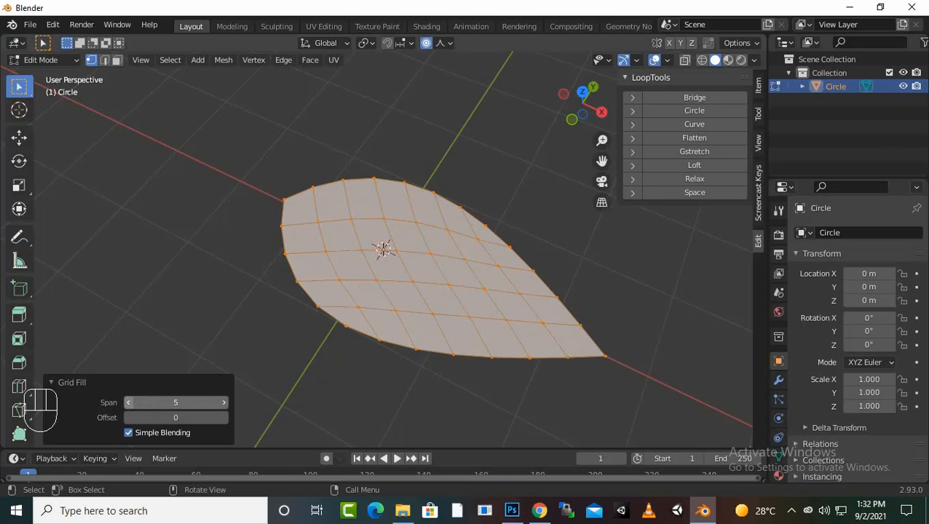
click(129, 402)
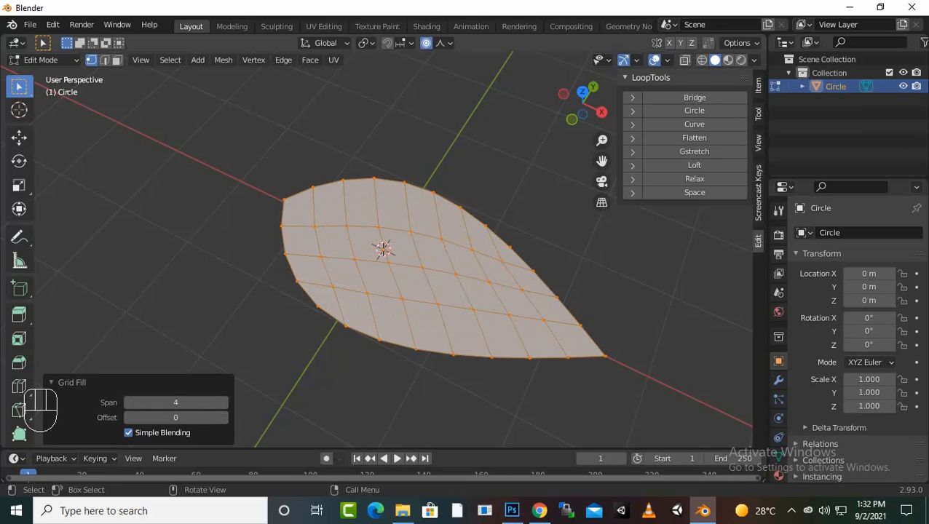
Set the Grid Fill offset to -2 so the grid lines run lengthwise from tip to tip
click(128, 417)
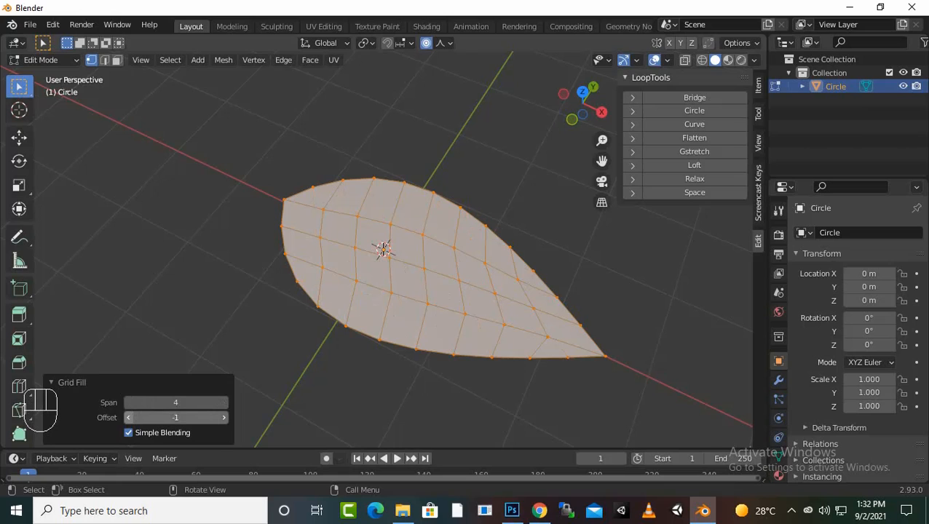
click(129, 417)
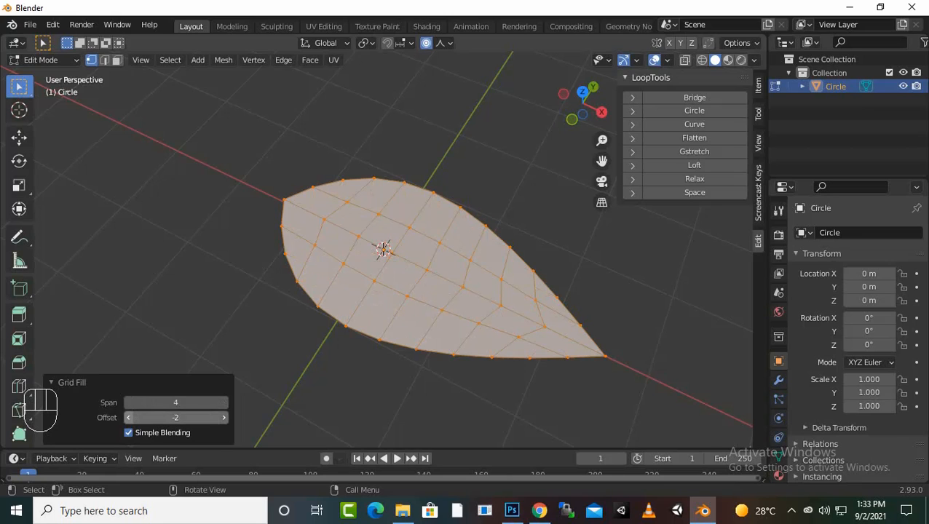
middle_drag(393, 291, 414, 266)
Add a lengthwise loop cut on each side of the leaf's central edge line, with slide factors of about -0.320 and 0.364
key(ctrl)
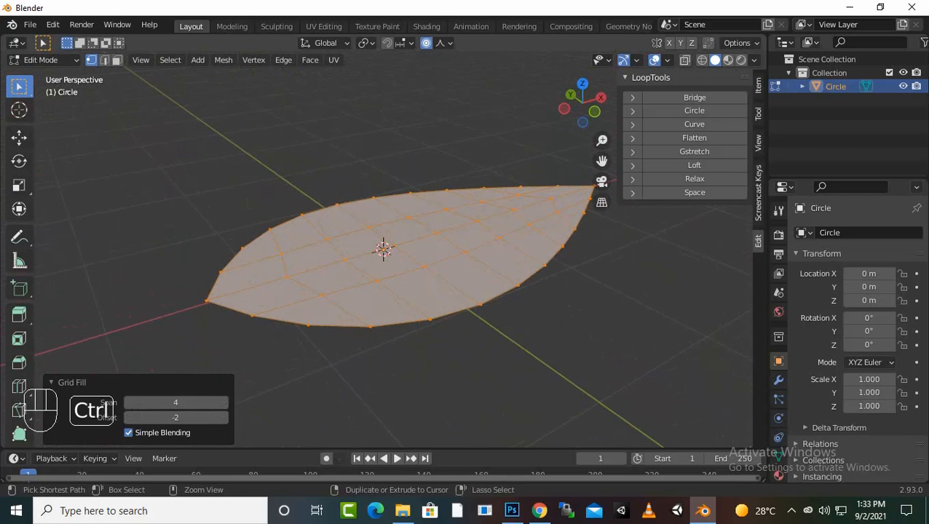
key(ctrl+r)
click(214, 280)
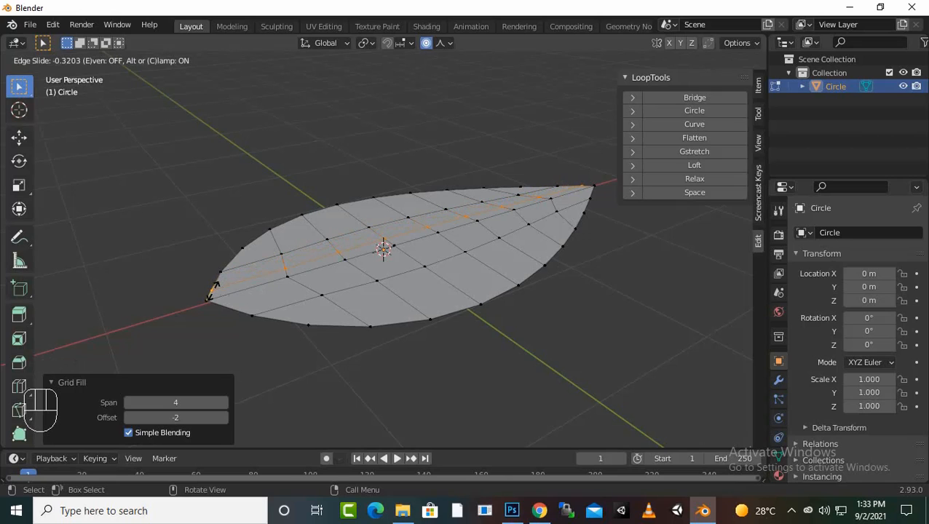
click(213, 288)
middle_drag(213, 287, 257, 321)
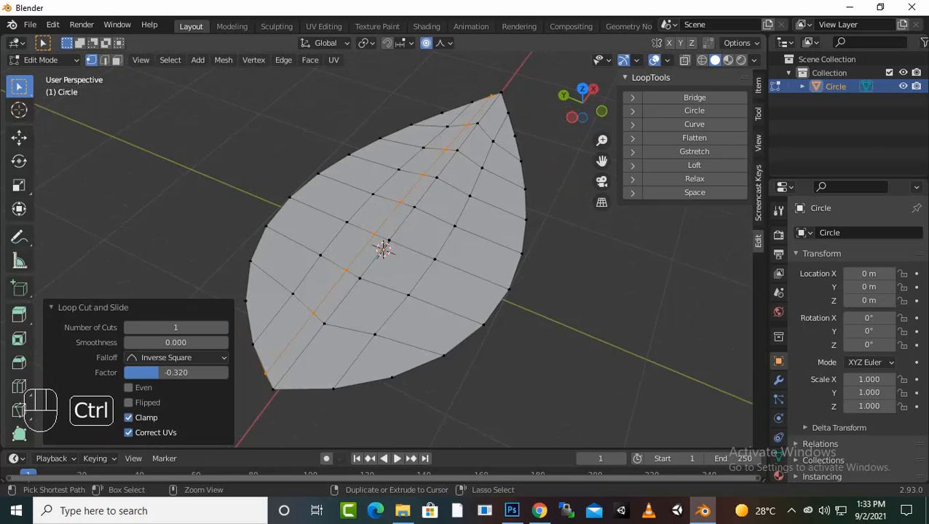
key(ctrl+r)
click(305, 377)
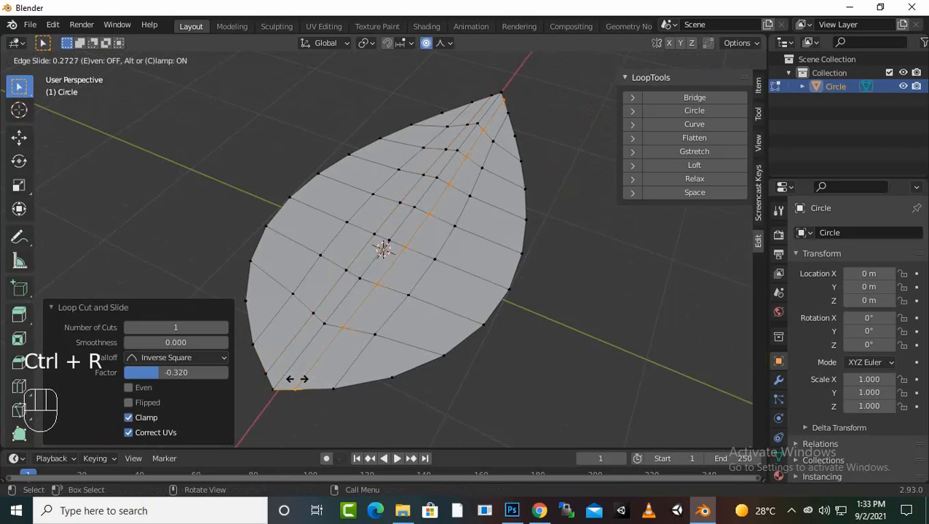
click(290, 379)
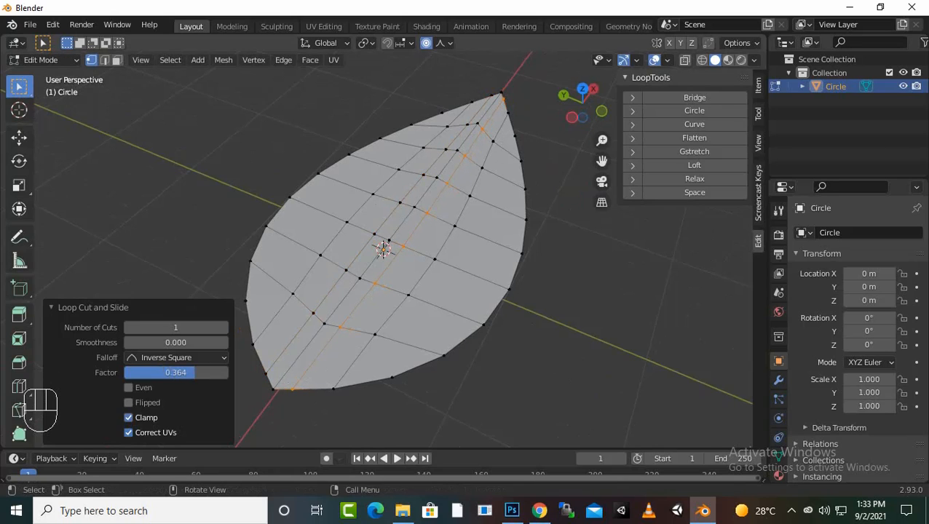
Extrude the three vertices at the leaf's blunt base about -0.79 m along X, with proportional editing disabled
middle_drag(328, 342, 207, 334)
middle_drag(328, 335, 305, 333)
drag(220, 160, 255, 209)
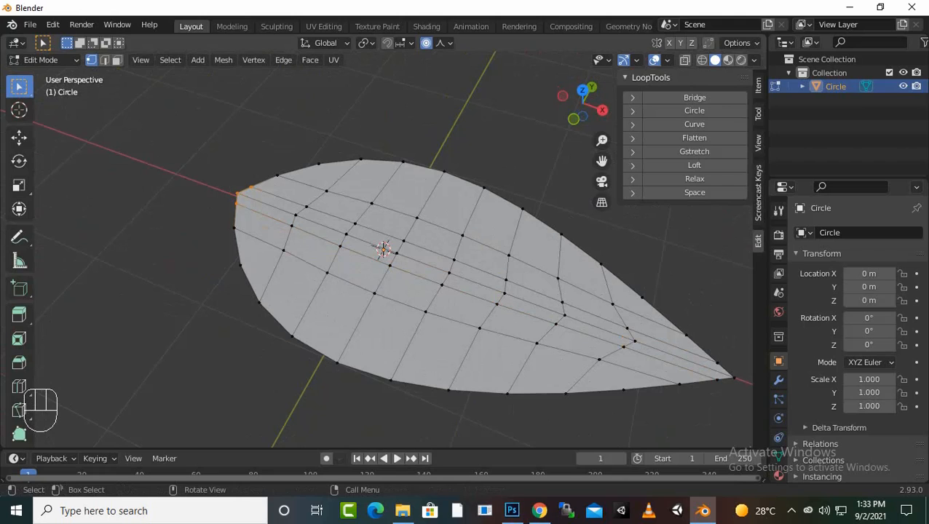
key(o)
middle_drag(328, 291, 400, 293)
scroll(400, 292, down, 3)
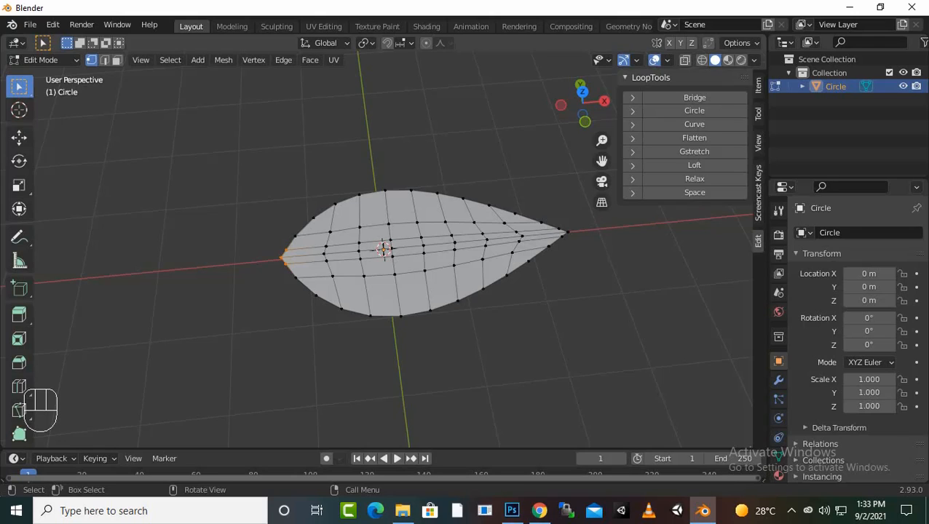
key(e)
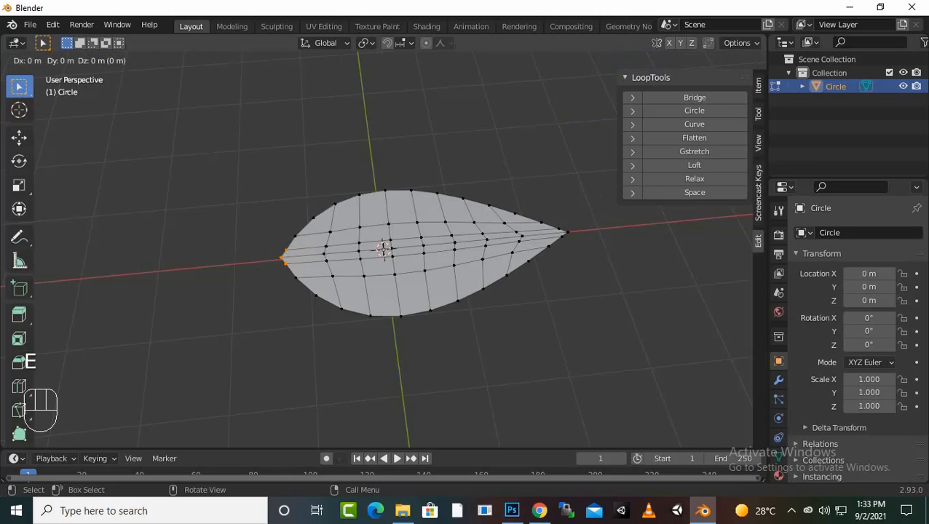
key(x)
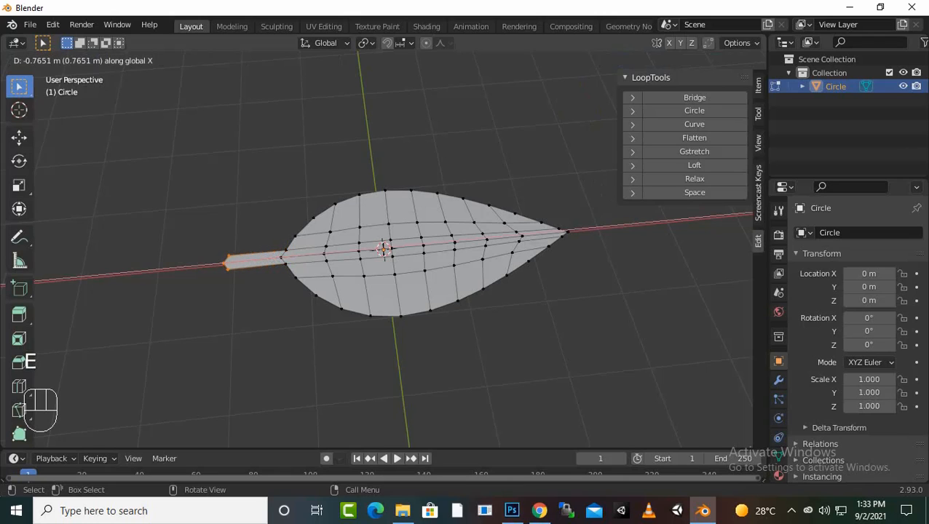
key(Return)
Lengthen the stem with three more extrusions along X, of about -1.04 m, -0.82 m and -0.26 m
key(e)
key(x)
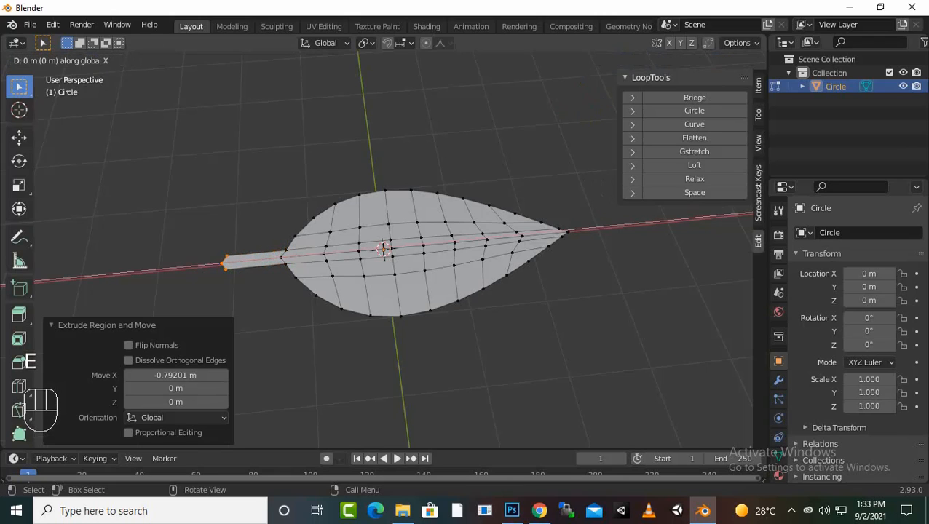
key(Return)
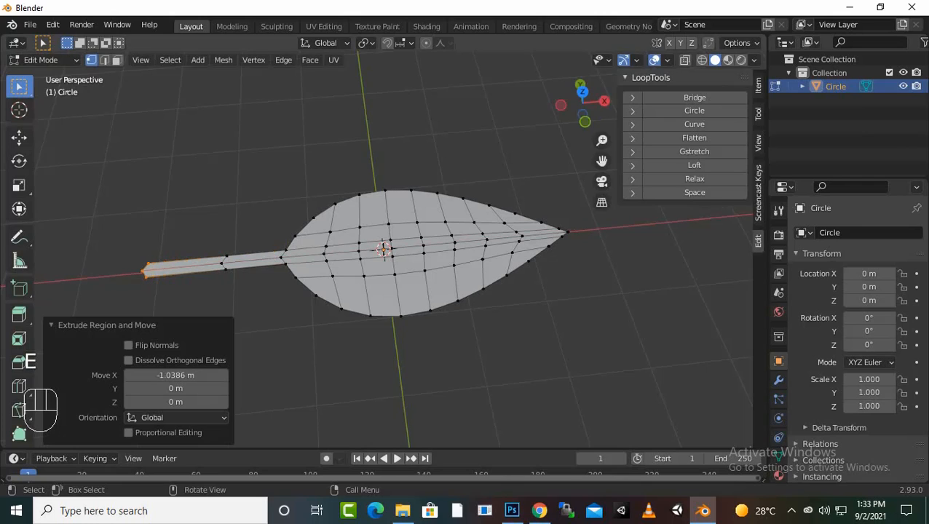
key(e)
key(x)
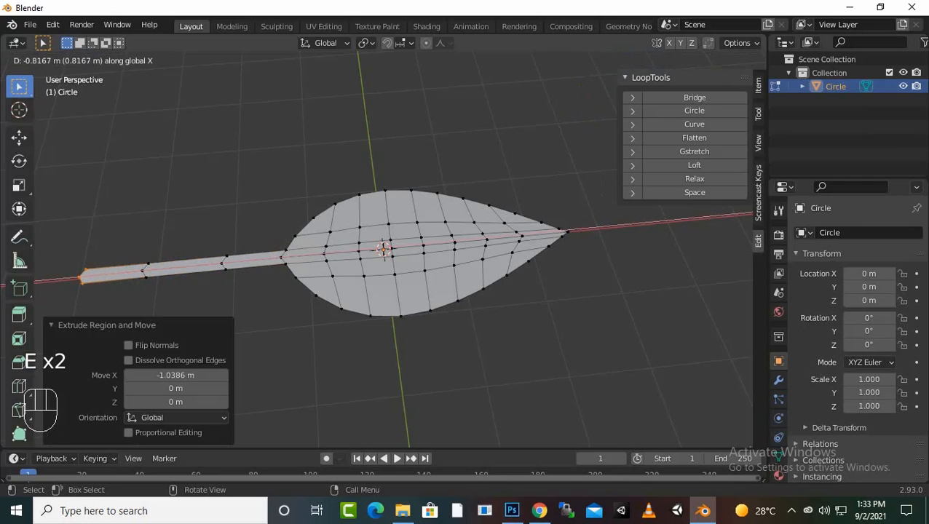
key(Return)
key(e)
key(x)
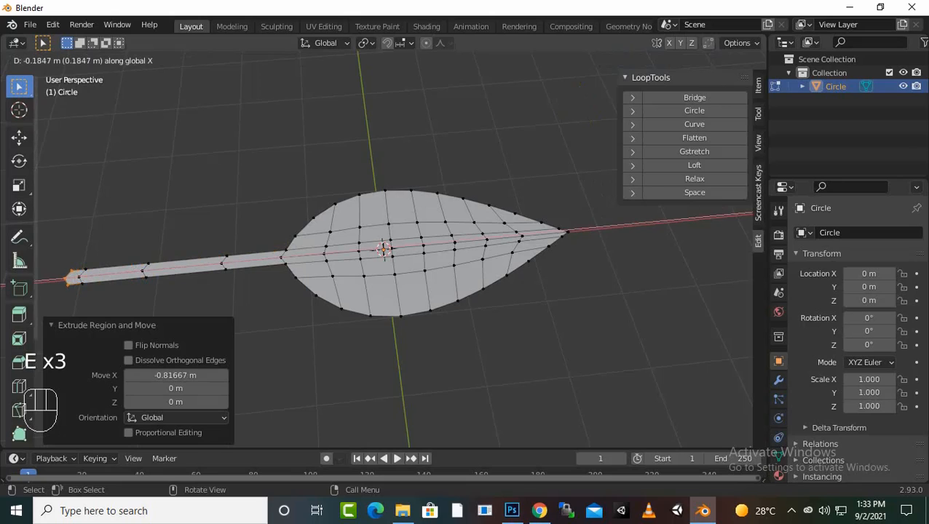
key(Return)
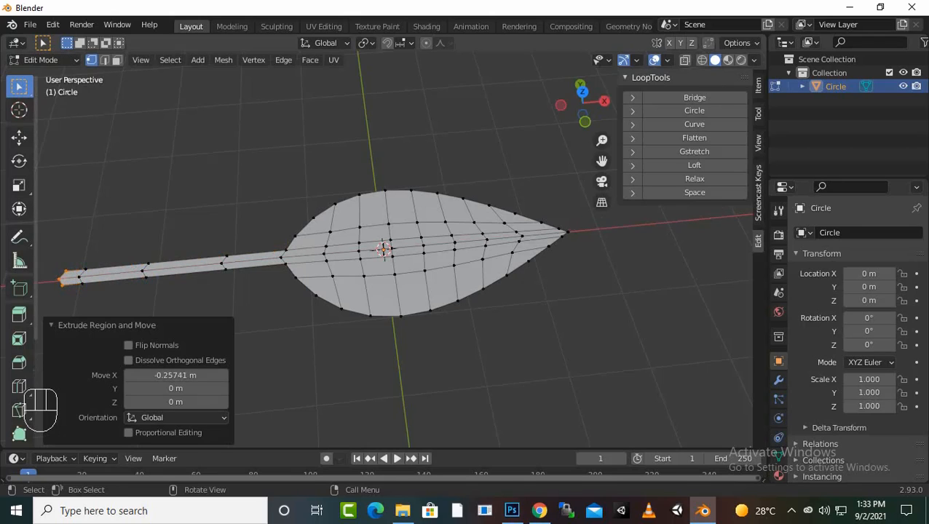
Widen the stem's free end by scaling its vertices to about 2.12
key(s)
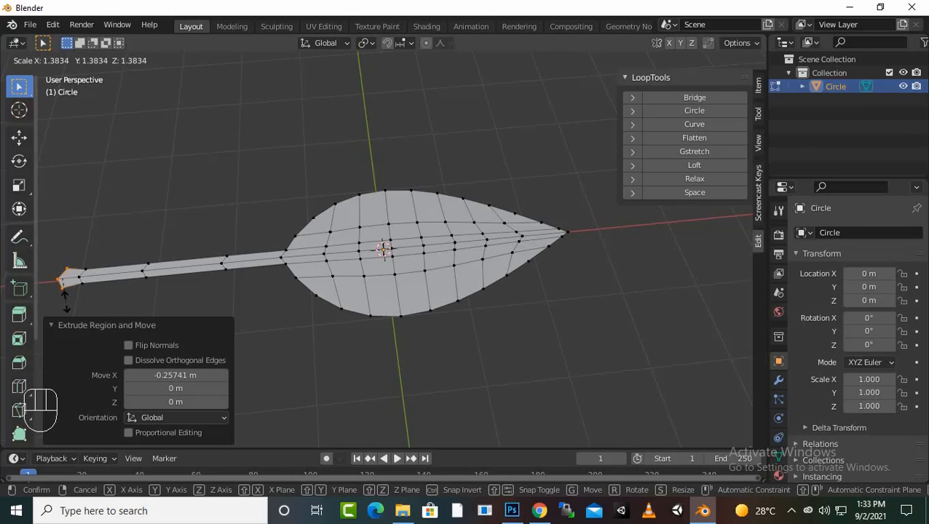
click(63, 305)
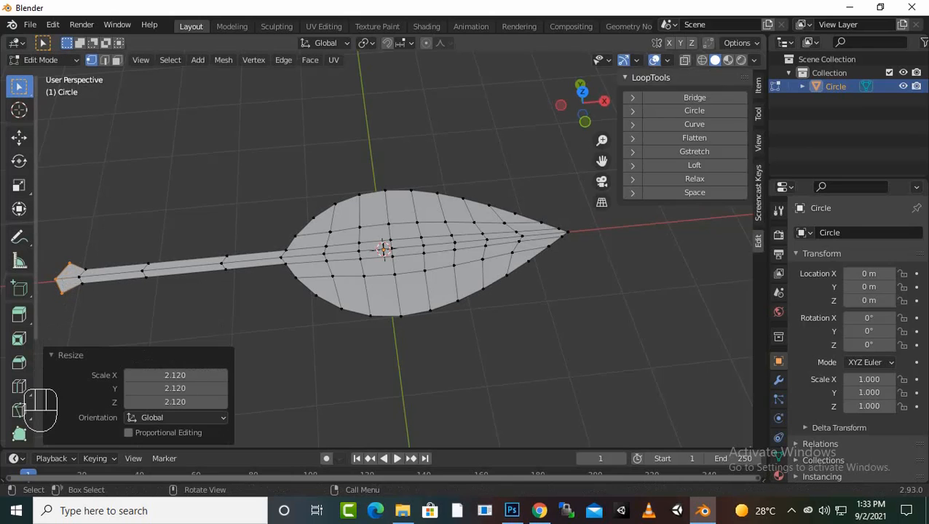
Try scaling the stem's end vertices along the global Z axis and undo it
key(s)
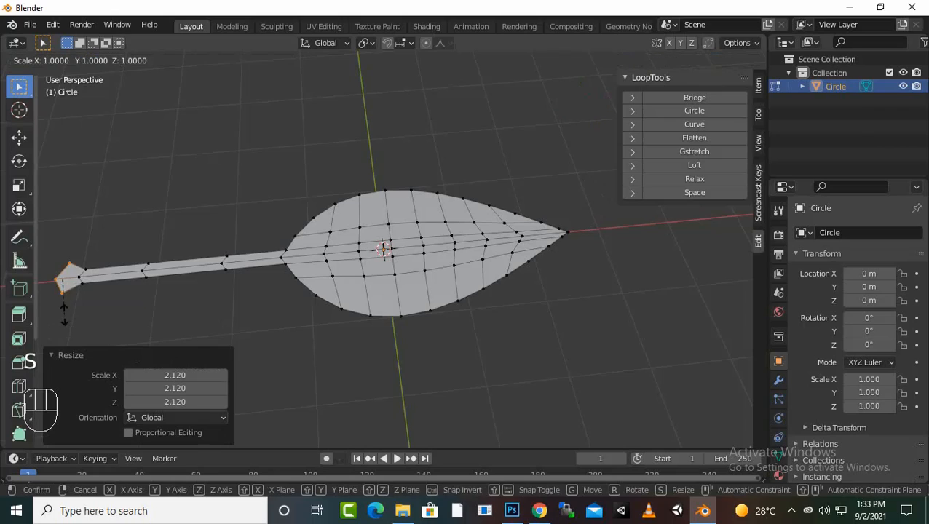
key(z)
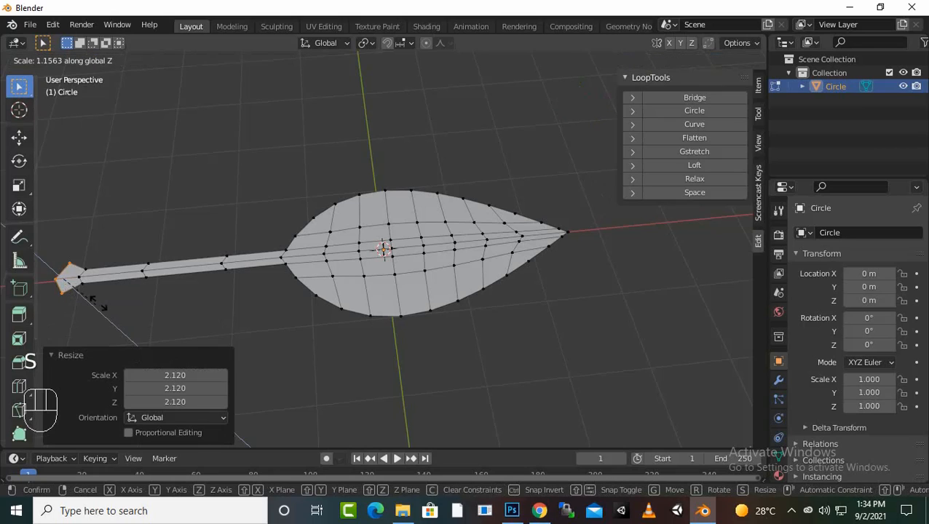
click(55, 313)
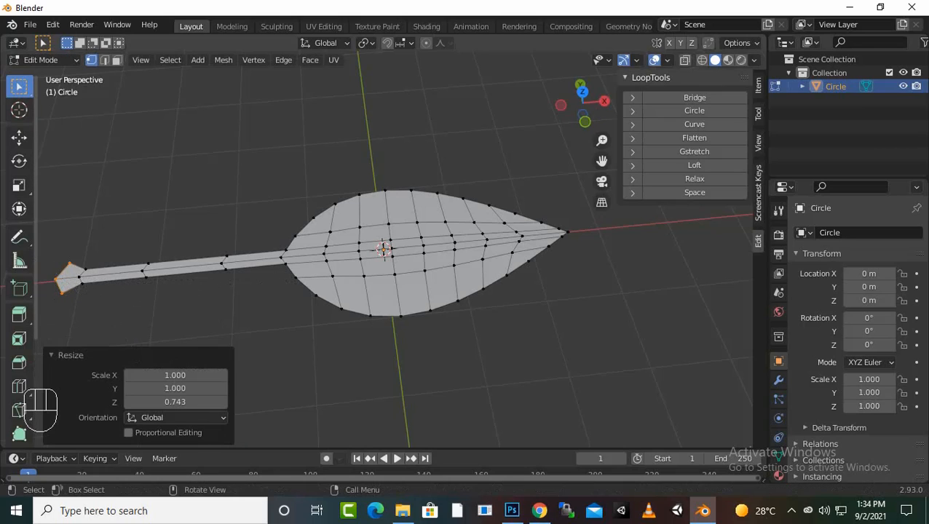
key(ctrl+z)
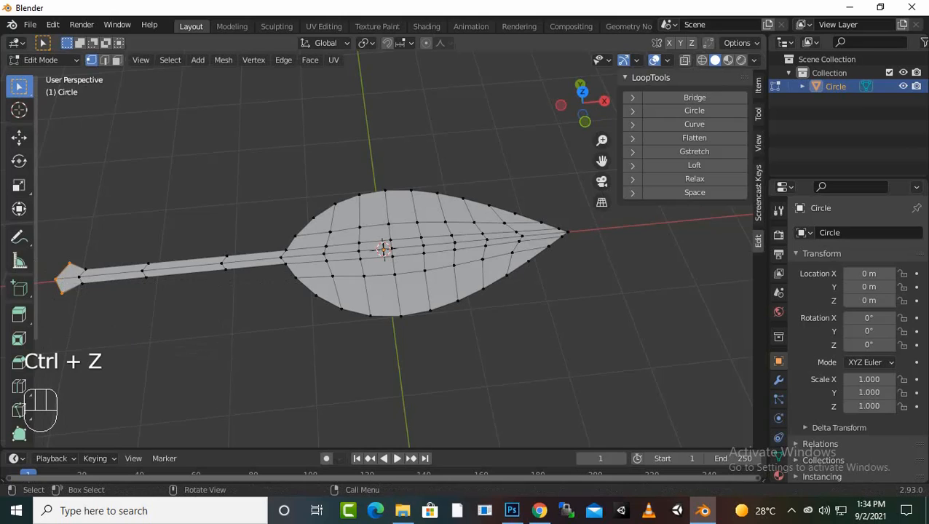
Flatten the stem's end edge by scaling it to about 0.347 along X and clear the selection
key(s)
key(x)
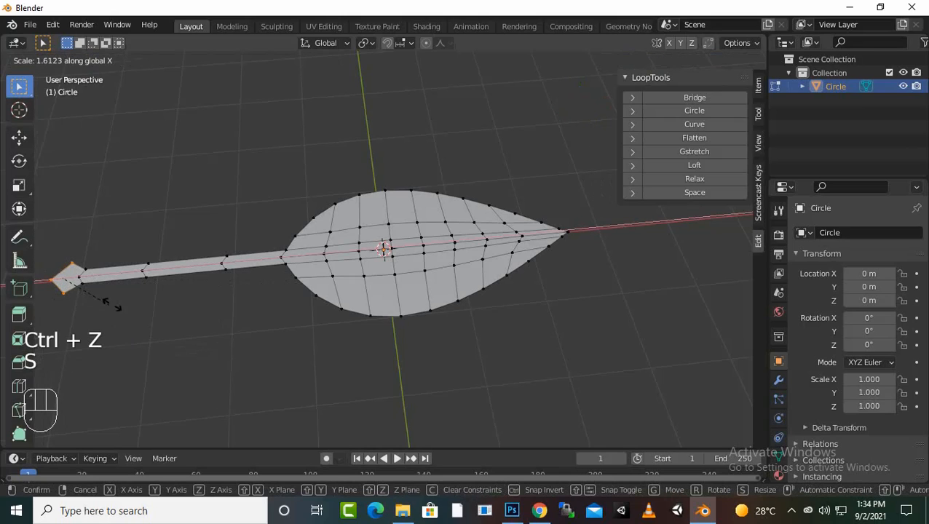
click(53, 285)
middle_drag(349, 277, 342, 218)
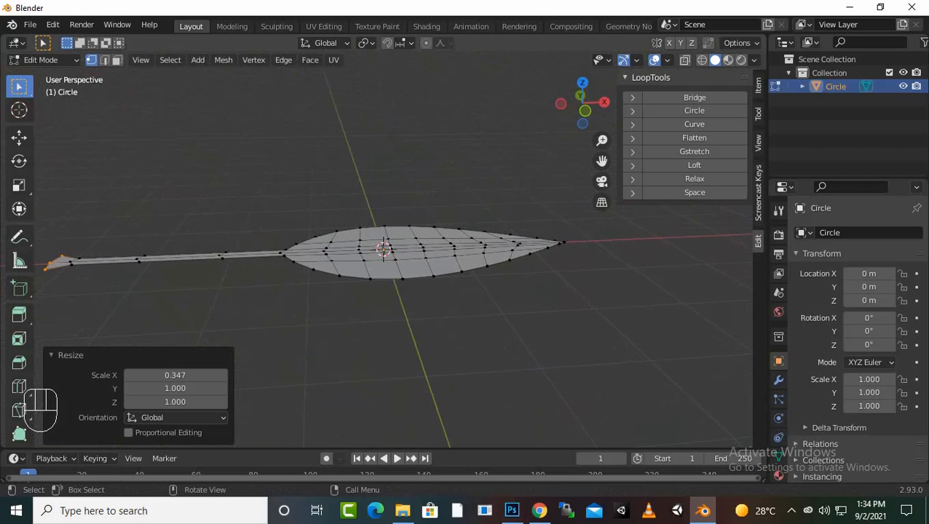
scroll(383, 250, down, 2)
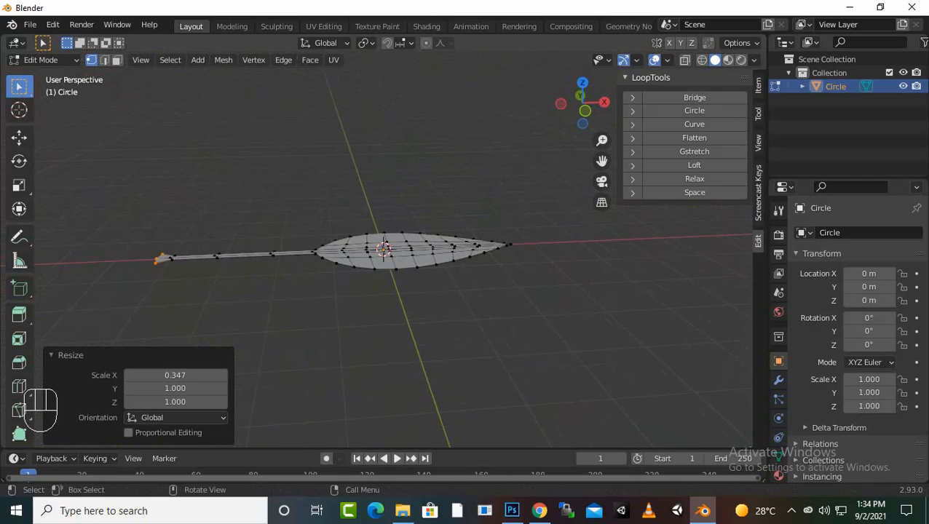
scroll(384, 250, up, 1)
click(349, 200)
Bend the leaf by moving its tip and the stem's middle end vertex about -1.2 m along Z, using Sharp proportional editing with size about 3.8
scroll(383, 250, down, 2)
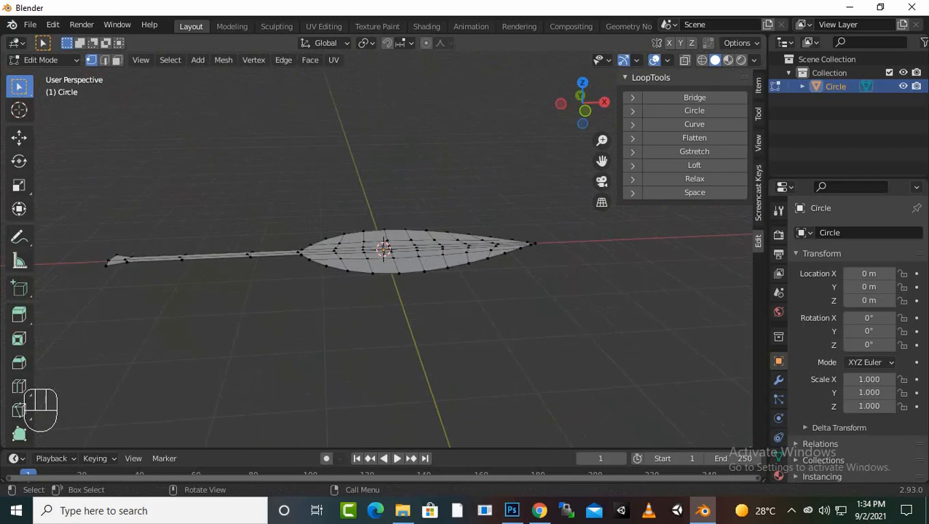
scroll(384, 249, up, 1)
middle_drag(384, 250, 393, 294)
shift+click(563, 228)
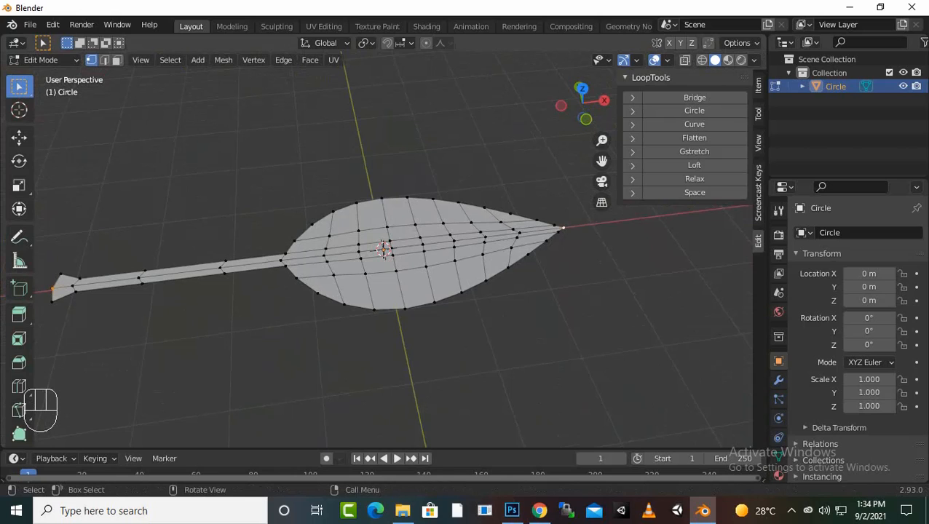
middle_drag(563, 232, 488, 198)
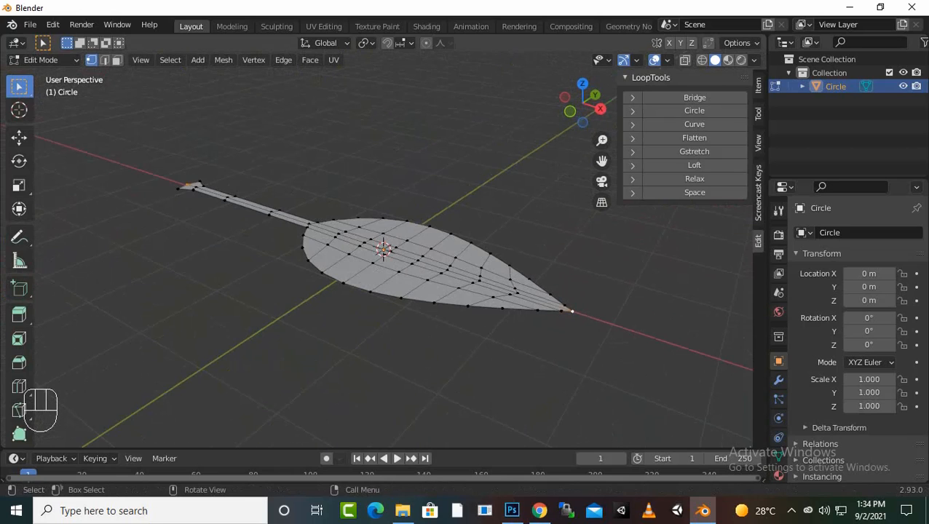
key(KP_1)
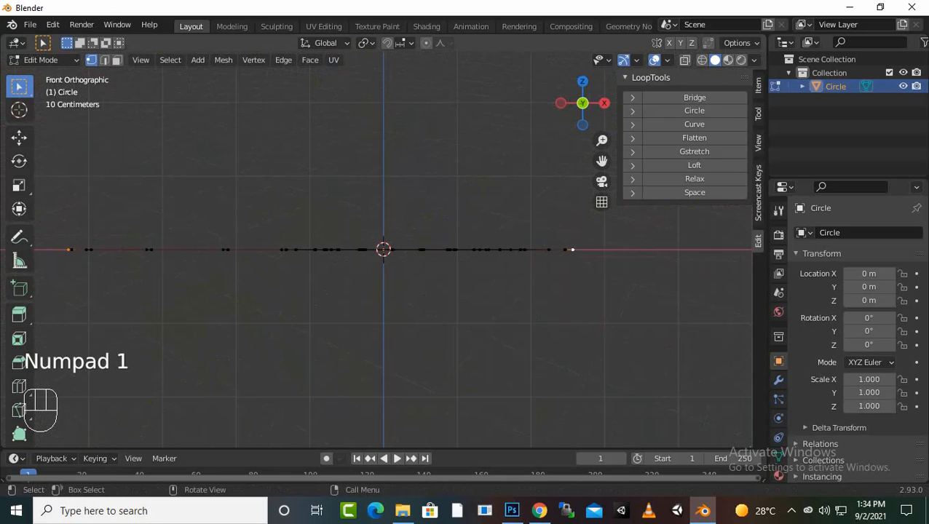
click(426, 42)
click(443, 42)
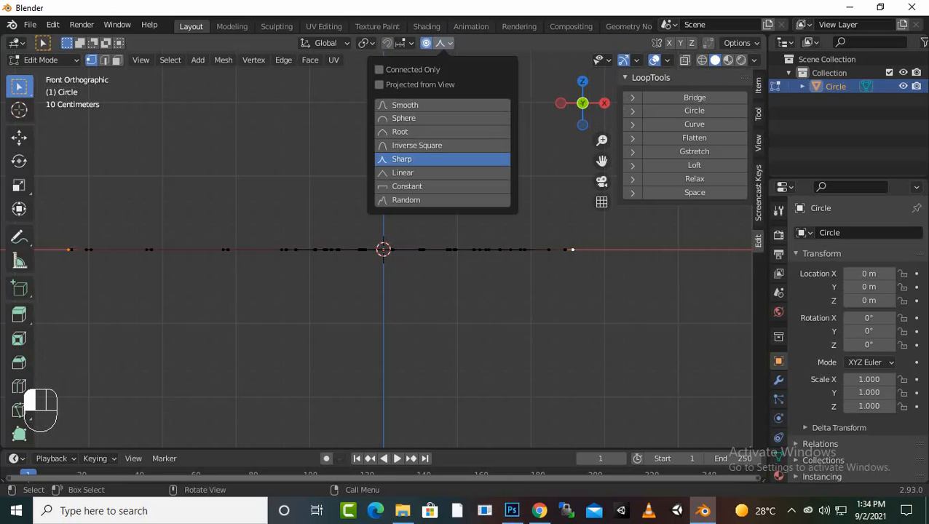
click(401, 159)
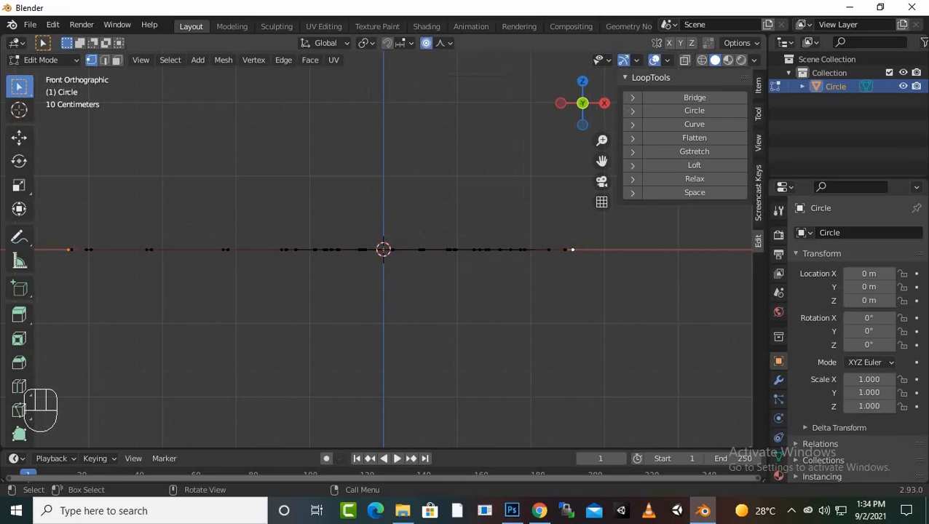
key(g)
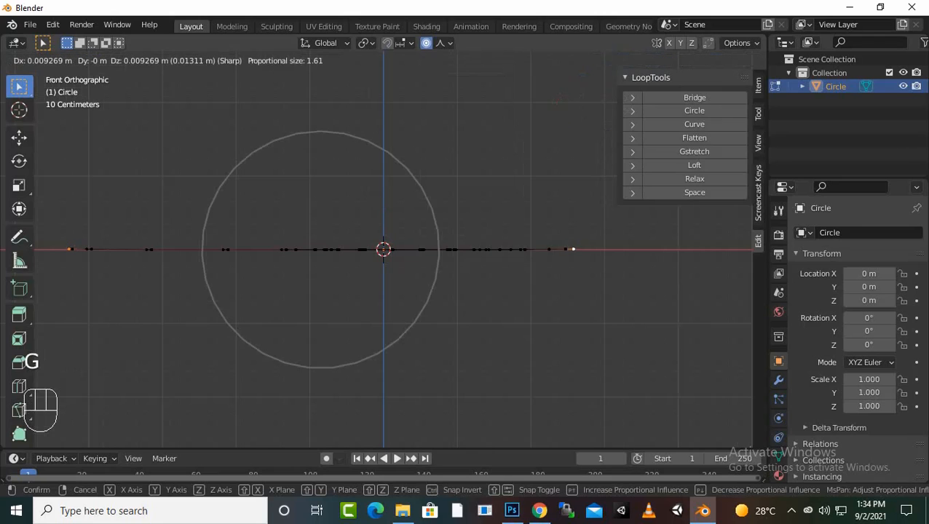
key(z)
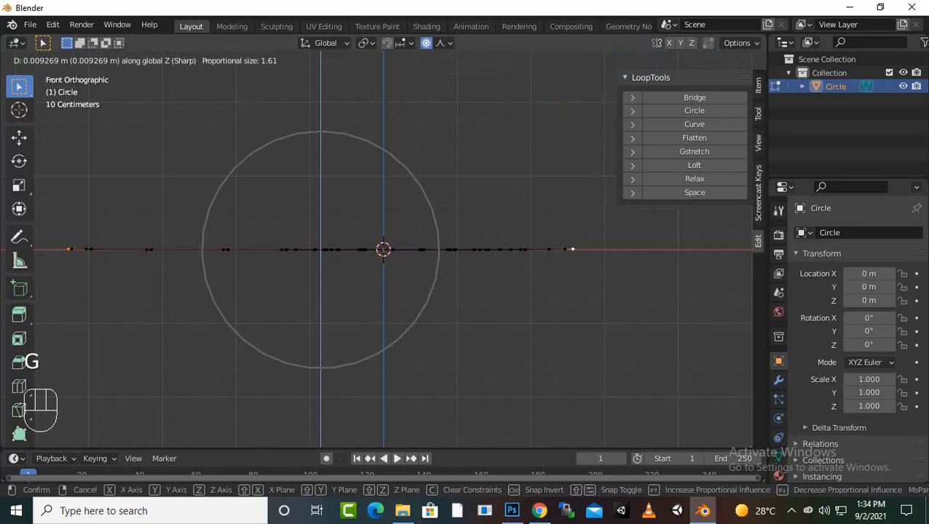
scroll(384, 249, down, 9)
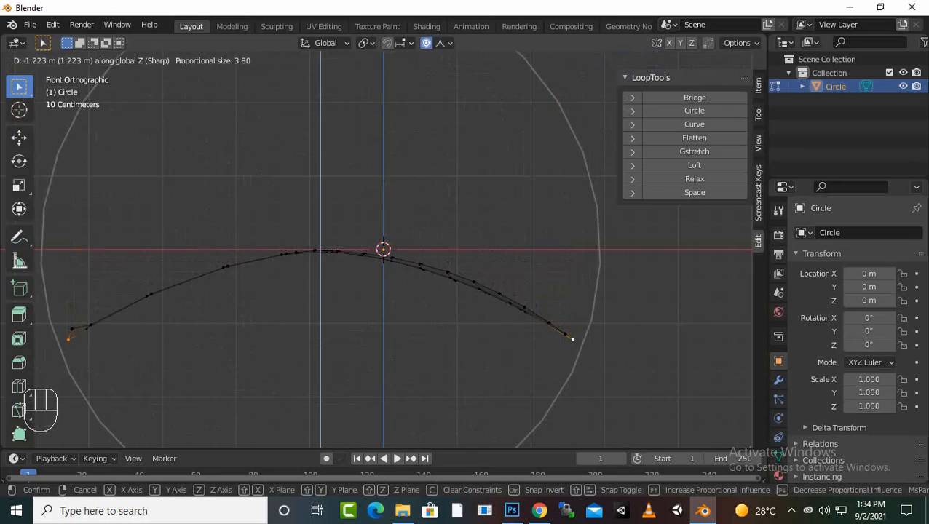
click(572, 337)
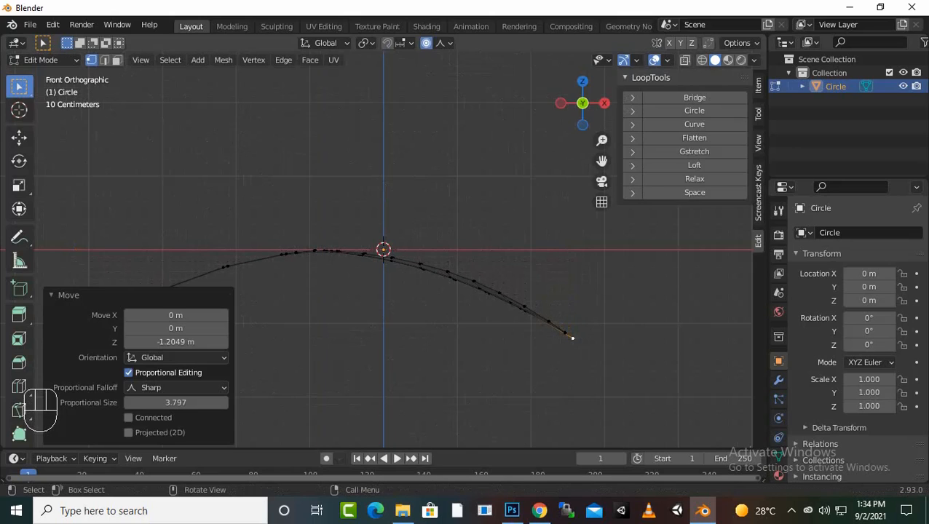
Lower the leaf's tip vertex by about 0.33 m with Sharp proportional editing
drag(601, 317, 566, 363)
click(572, 337)
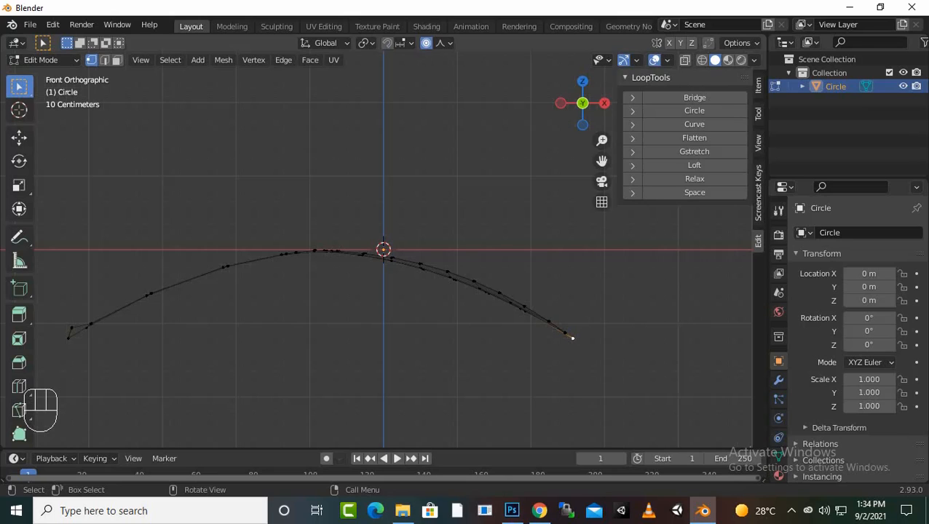
key(g)
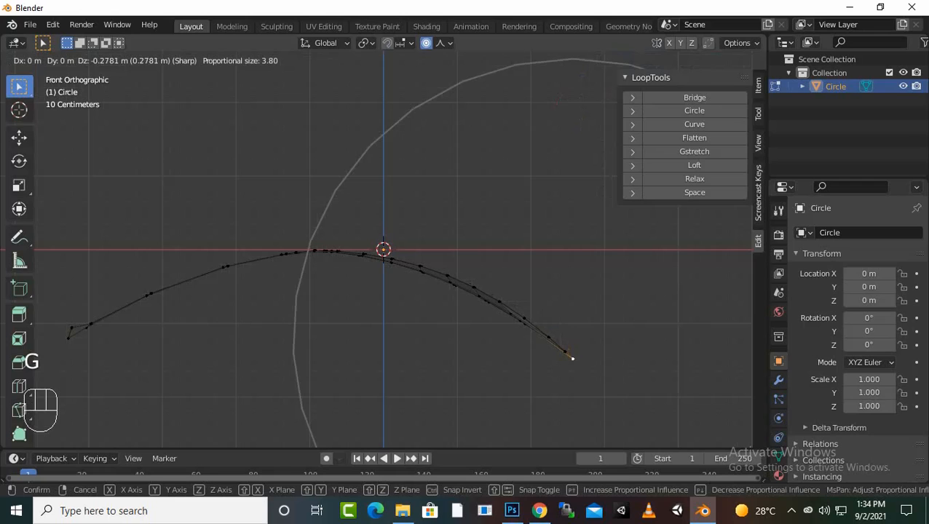
click(572, 362)
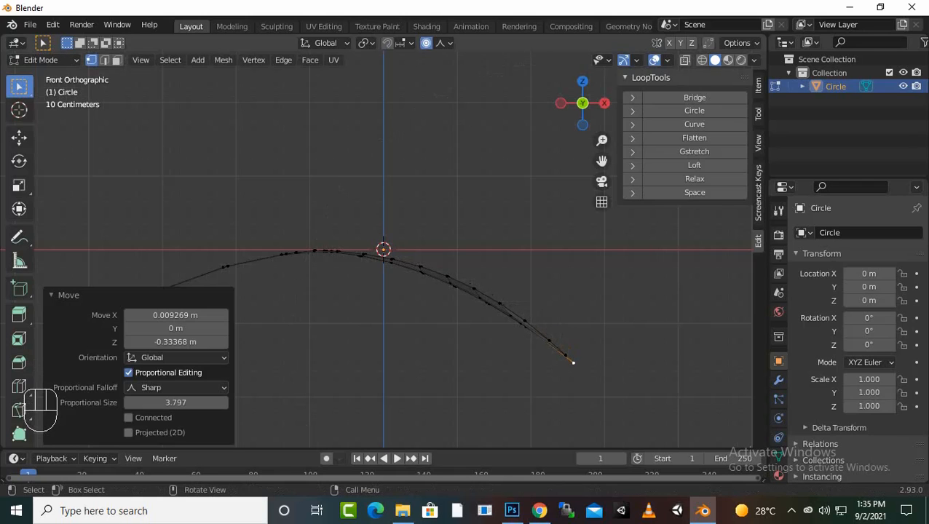
middle_drag(573, 362, 513, 364)
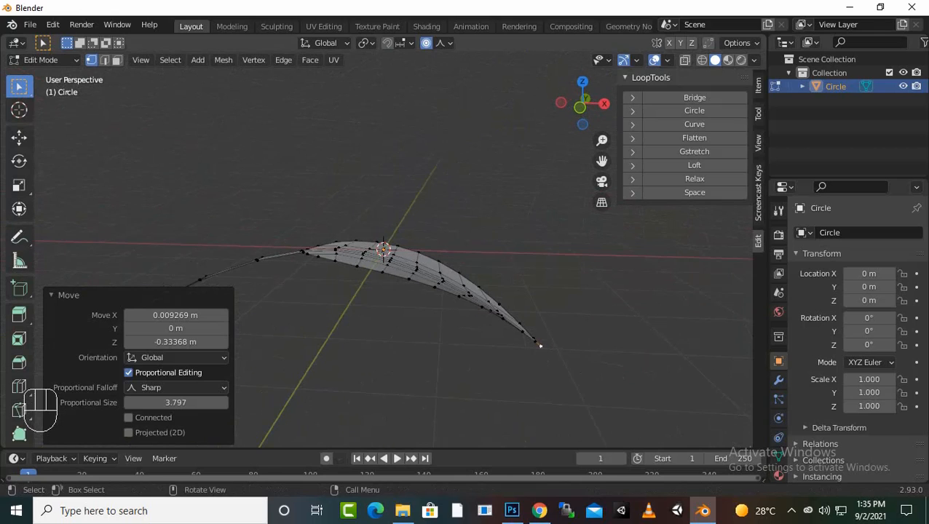
Move the whole leaf mesh about 1.21 m along Z and 4.27 m along X, bringing the stem's end to the world origin
key(a)
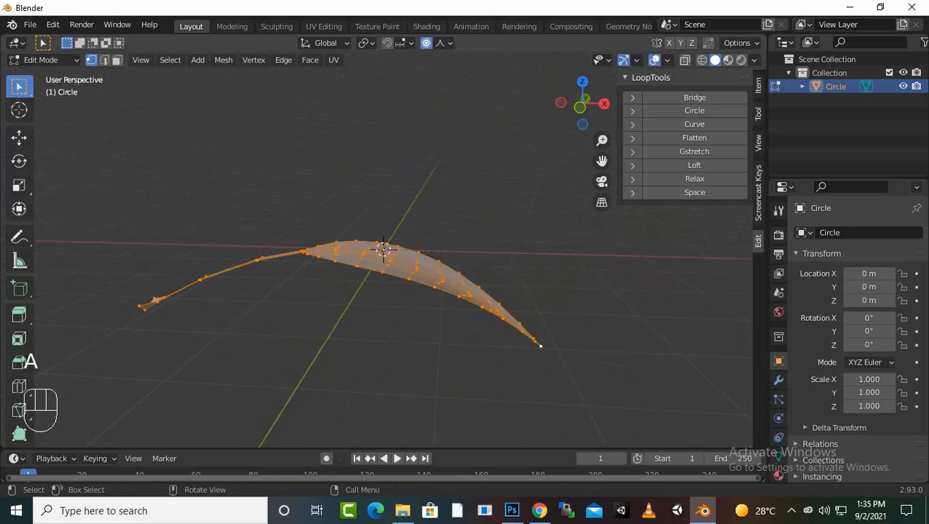
key(KP_1)
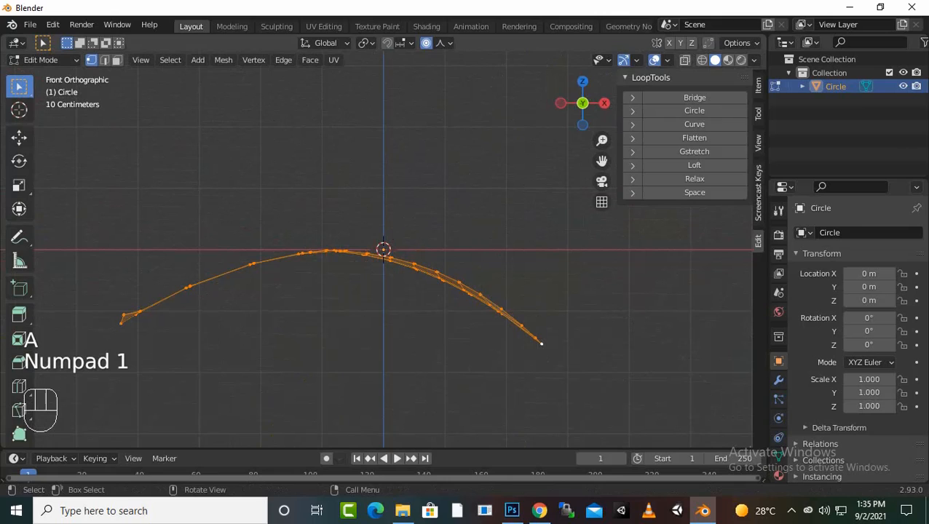
key(g)
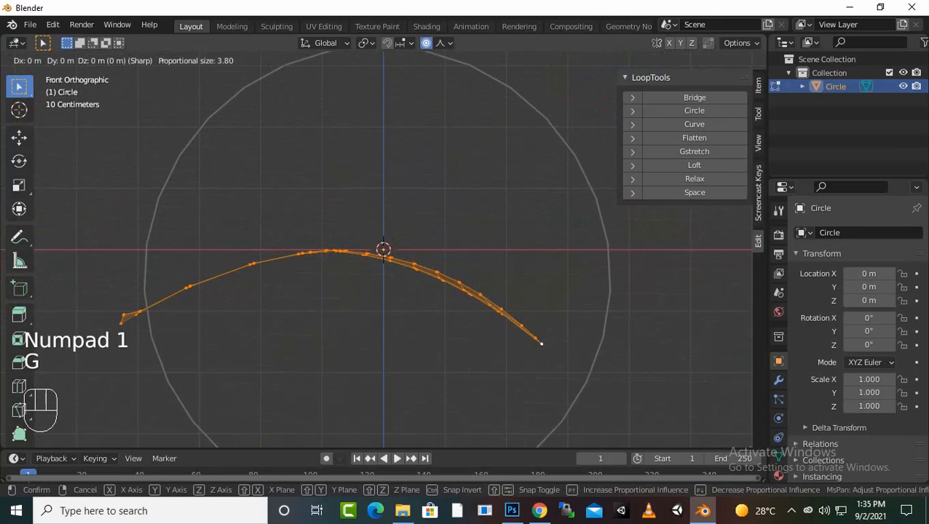
key(z)
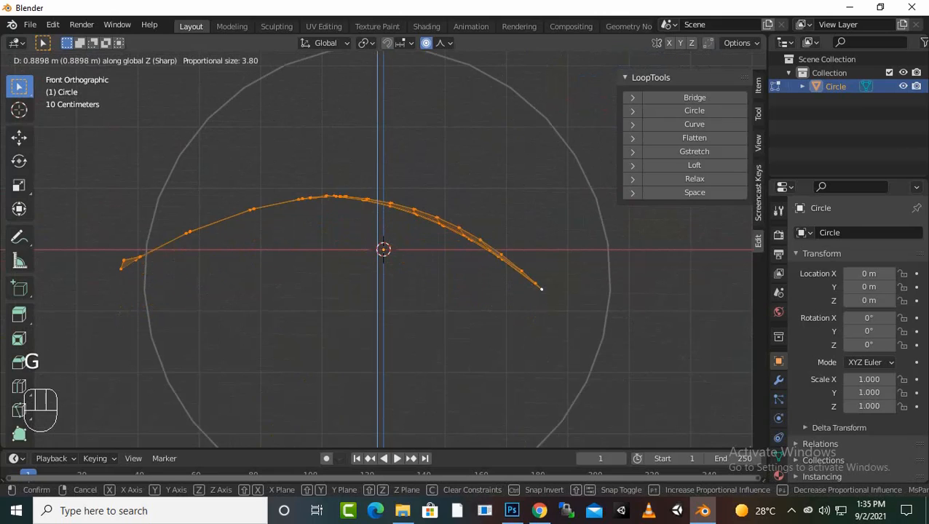
key(Return)
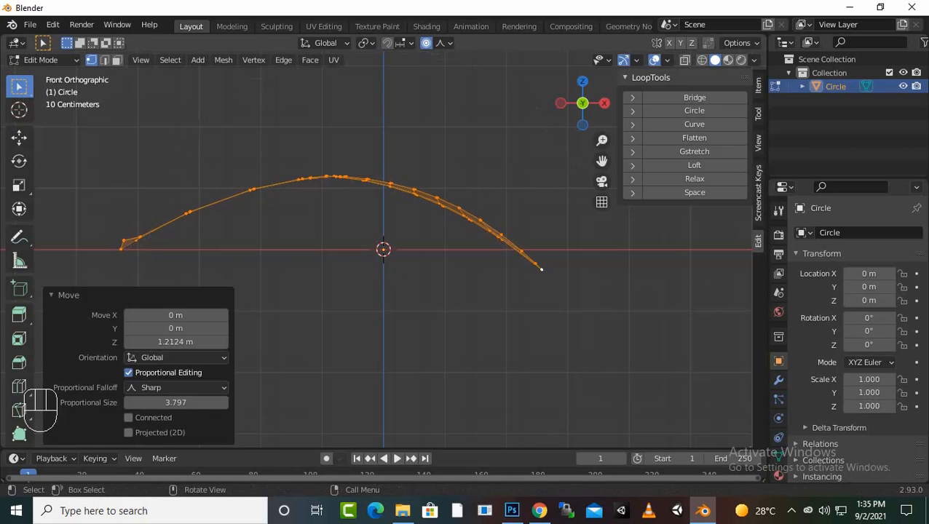
key(g)
key(x)
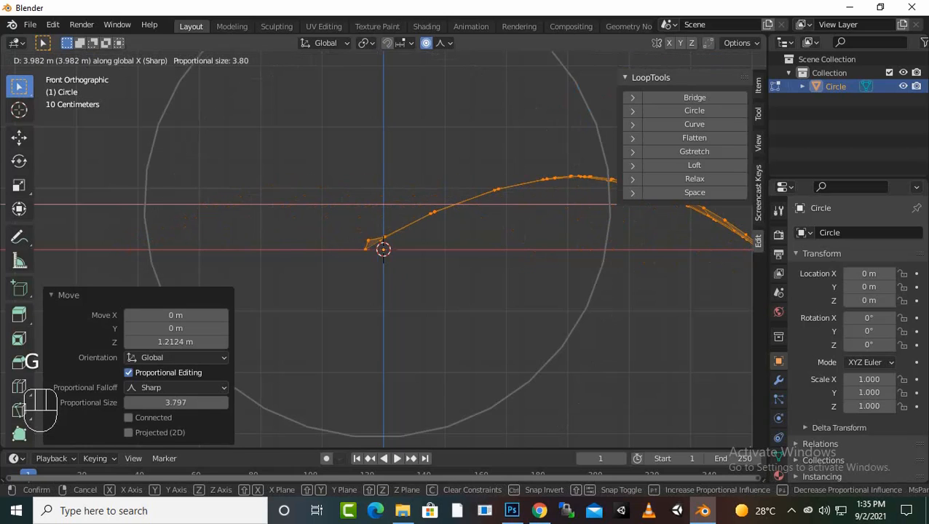
key(Return)
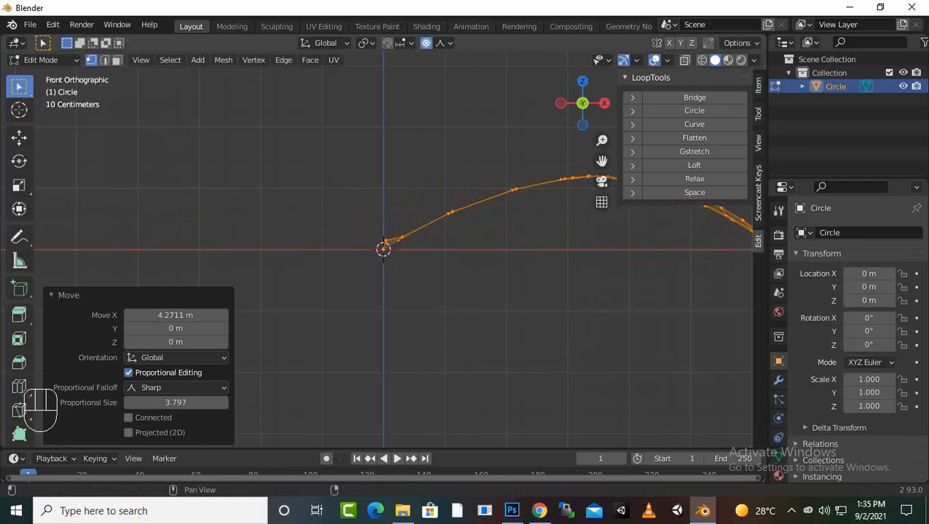
Shift the whole mesh about -0.029 m along Y to centre the stem's end vertex on the object origin
mouse_move(437, 291)
middle_down()
mouse_move(503, 277)
mouse_move(444, 288)
middle_up()
scroll(383, 219, up, 6)
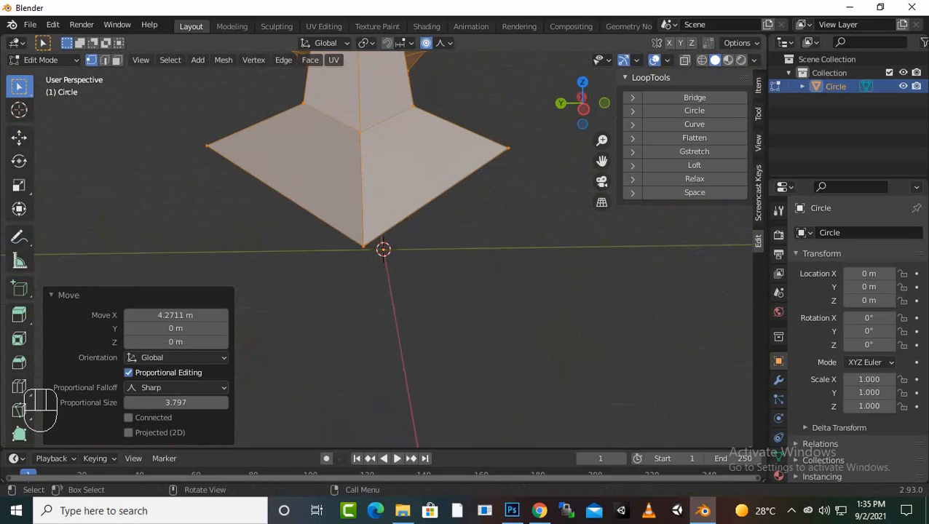
key(g)
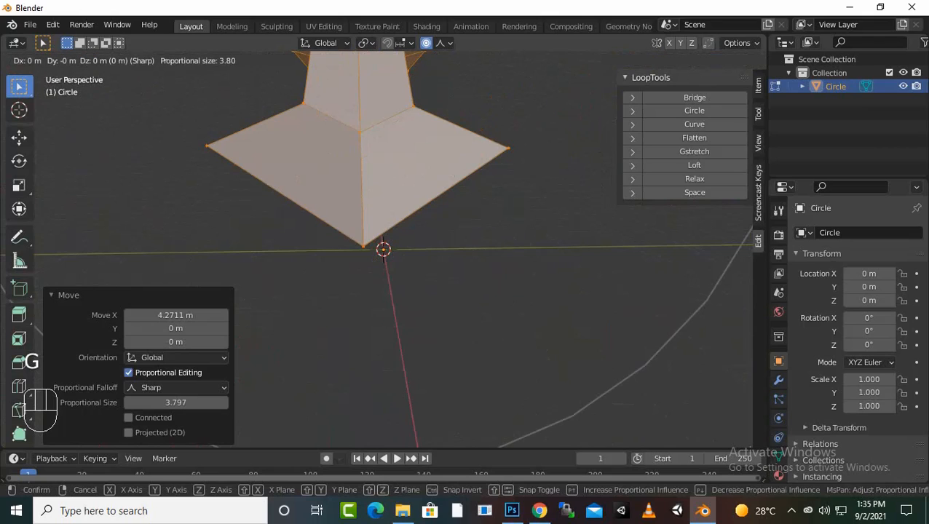
key(y)
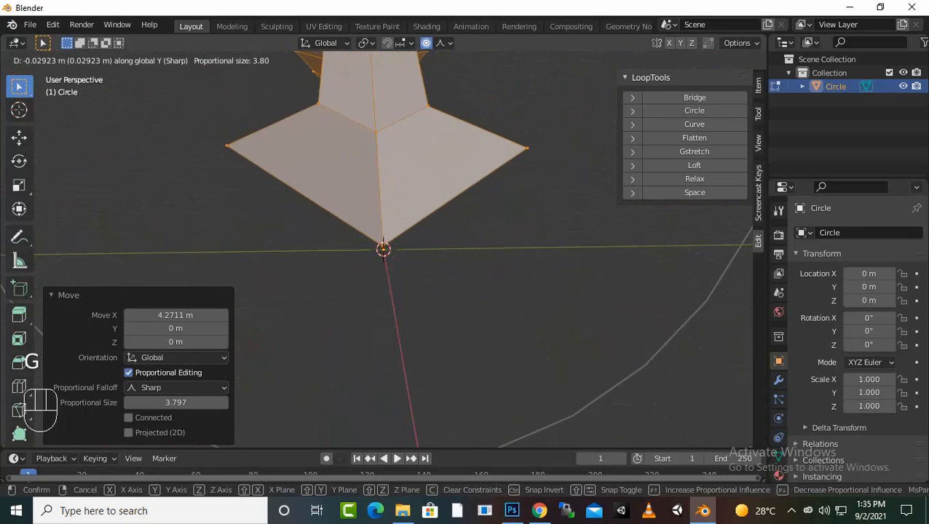
key(Return)
Return to Object Mode and rename the leaf mesh object as leaf
middle_drag(437, 327, 582, 277)
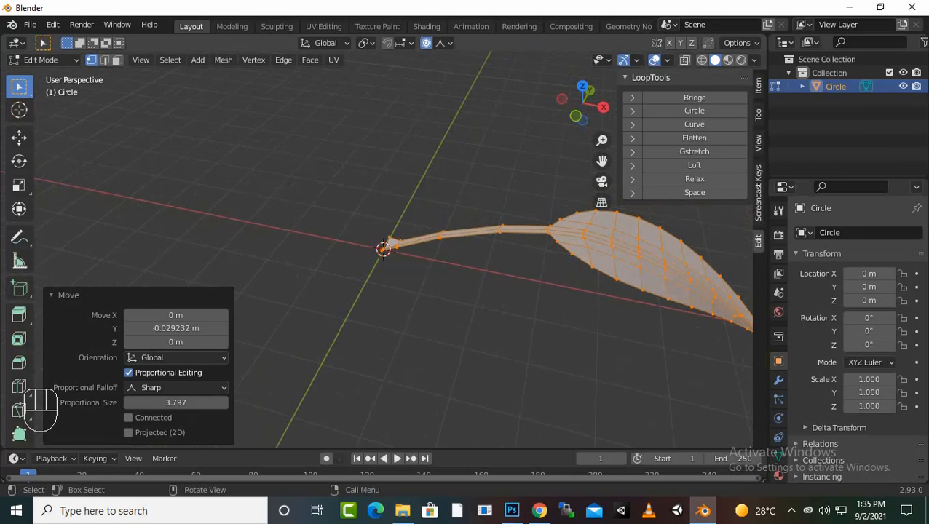
key(ctrl+z)
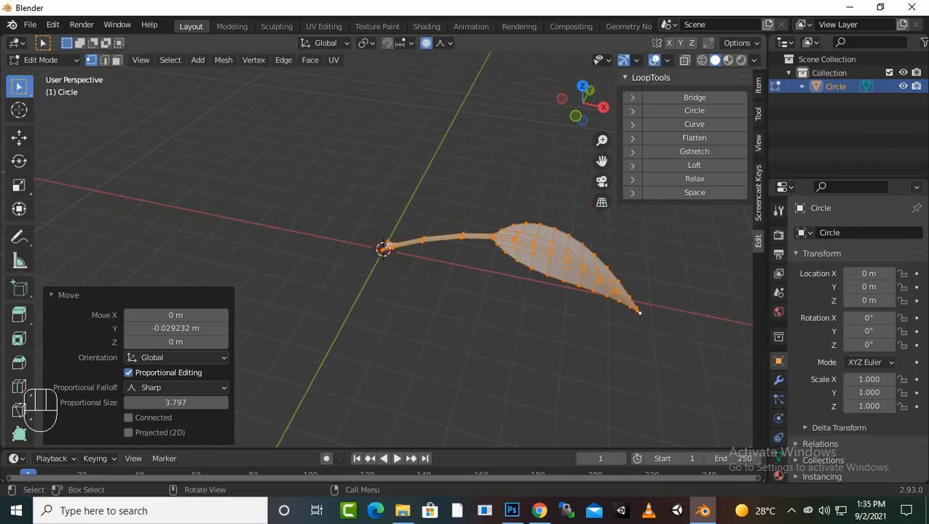
middle_drag(582, 277, 561, 288)
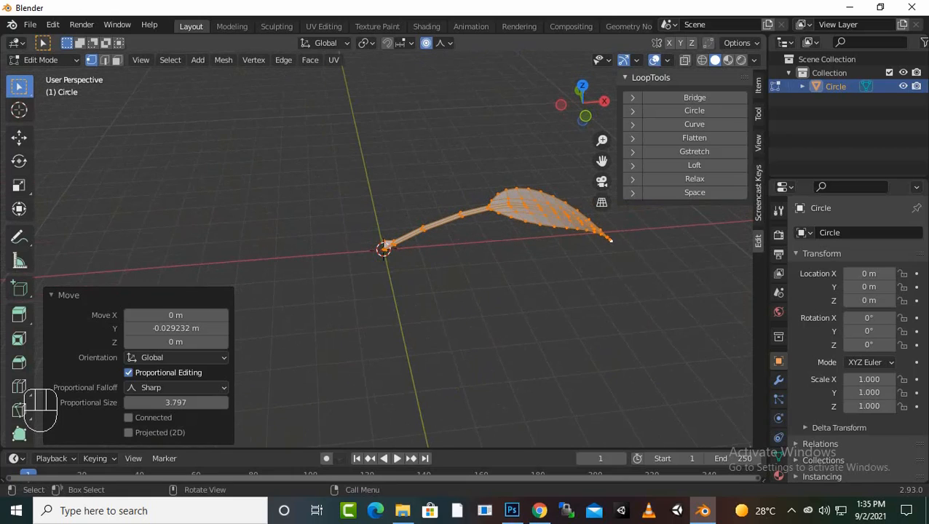
key(ctrl+z)
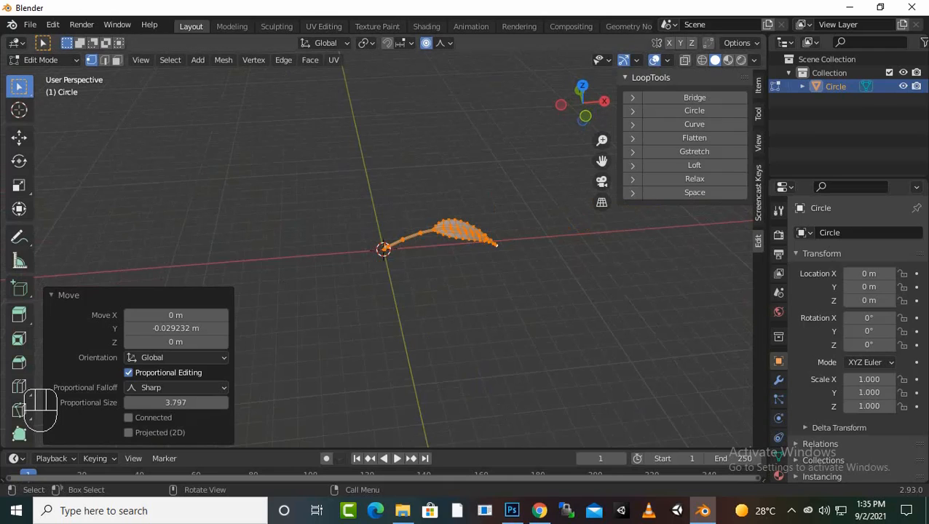
key(ctrl+shift+z)
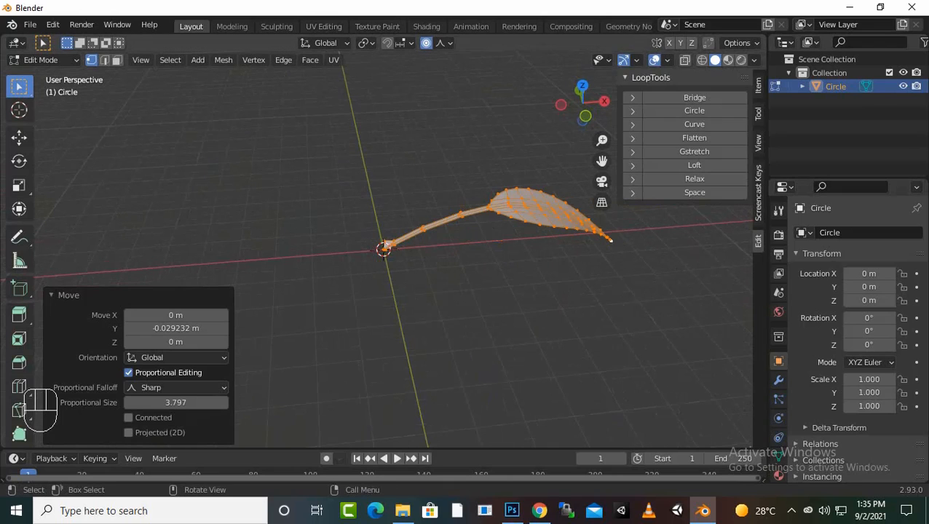
key(alt+a)
key(Tab)
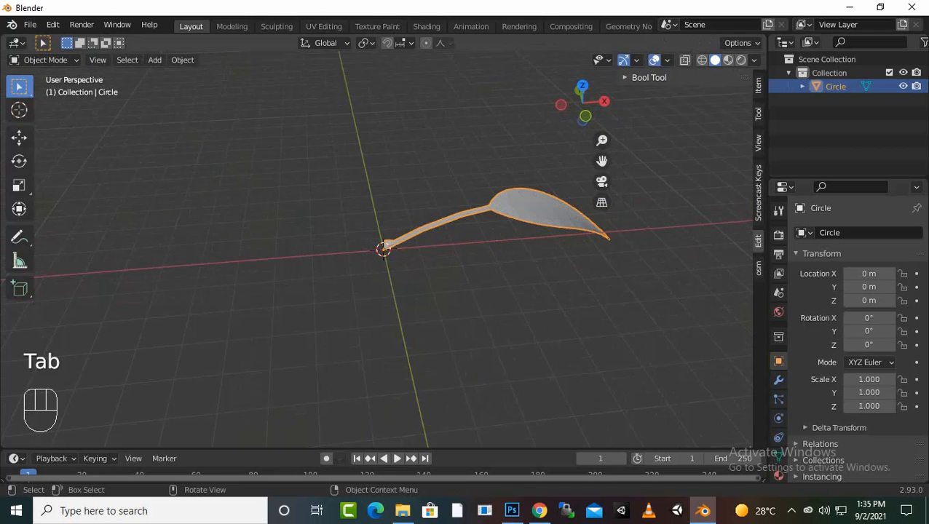
middle_drag(436, 292, 422, 313)
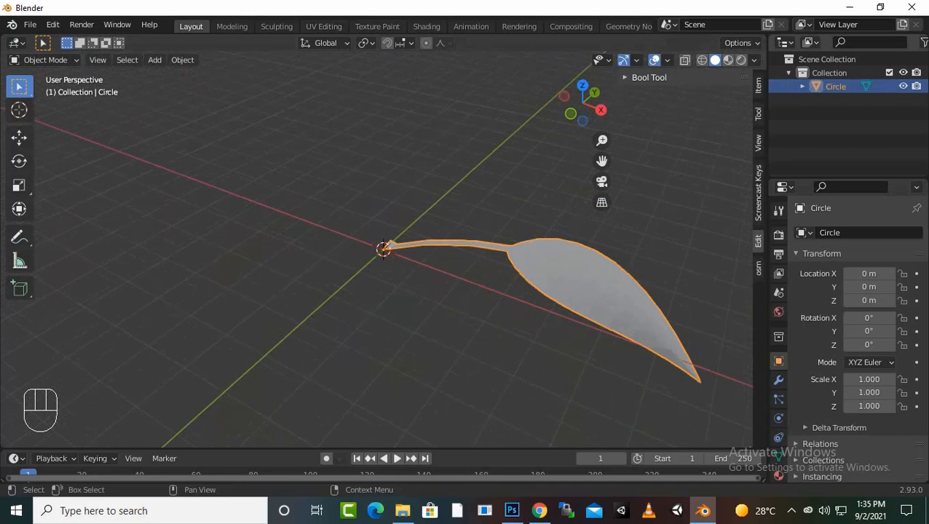
double_click(835, 86)
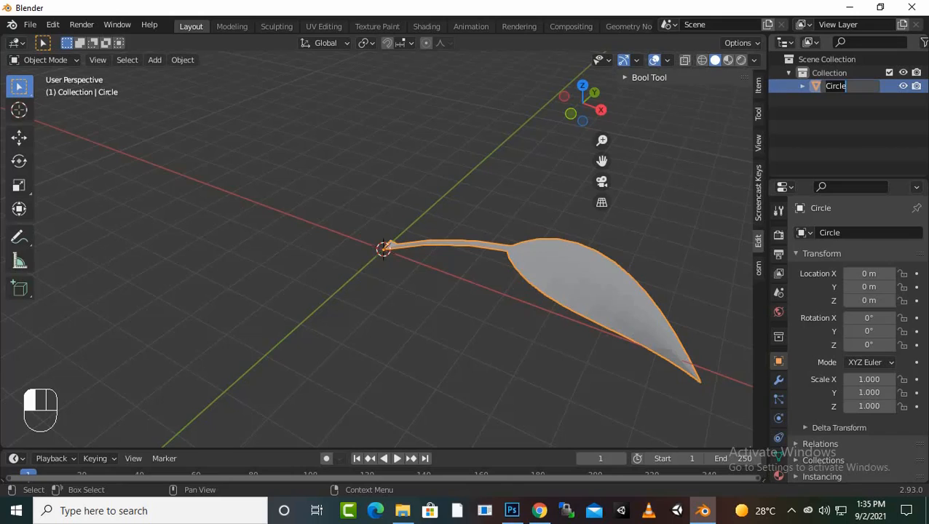
key(BackSpace)
key(Return)
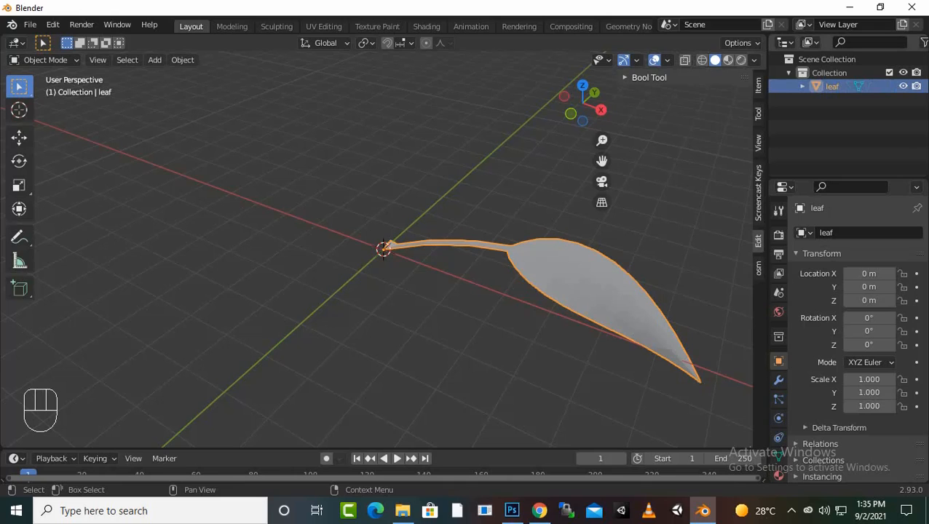
Hide the leaf object and add a cylinder with 32 vertices, 1 m radius and 2 m depth at the world origin
click(903, 86)
middle_drag(465, 276, 505, 267)
key(shift+a)
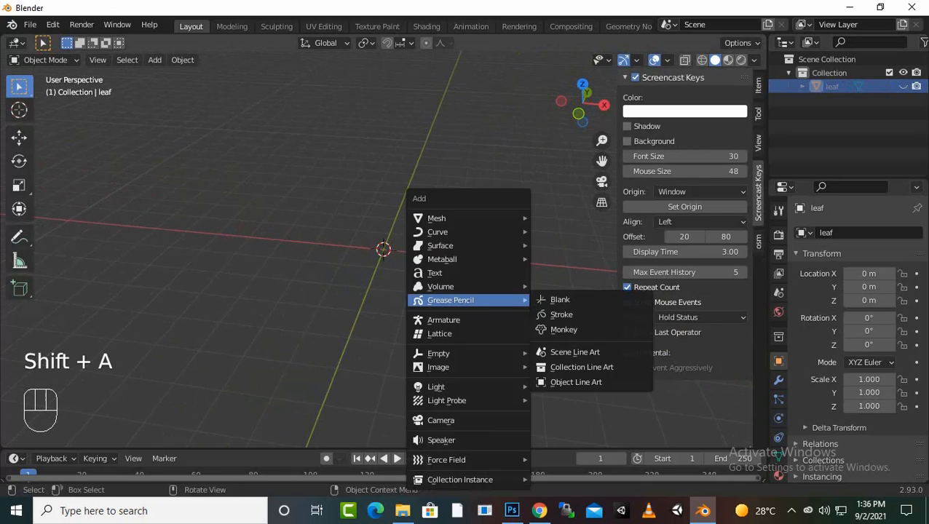
mouse_move(465, 219)
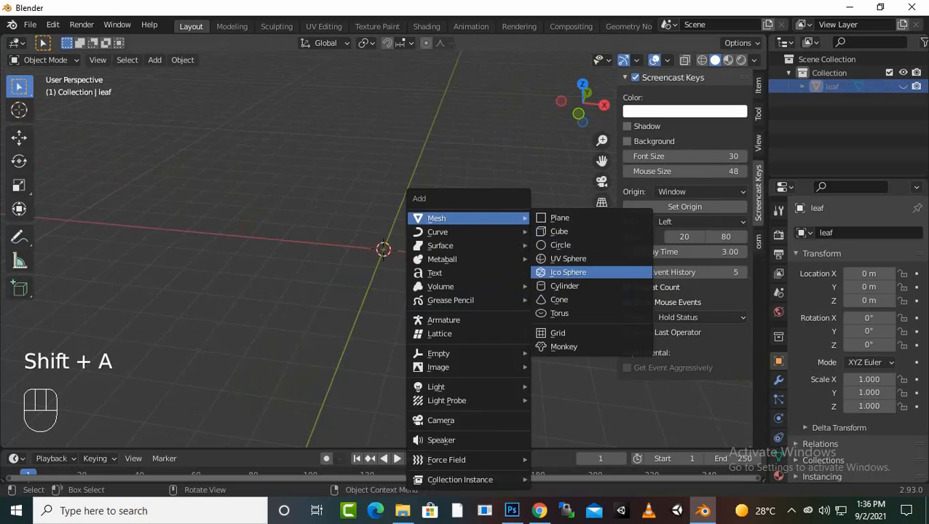
click(564, 285)
Scale all of the cylinder's geometry uniformly to about 0.263 in Edit Mode
scroll(383, 251, down, 2)
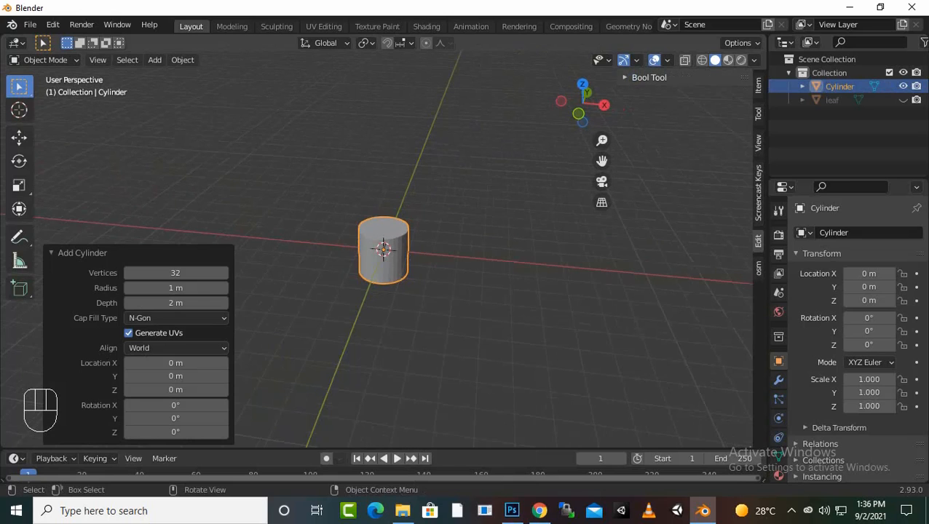
key(KP_1)
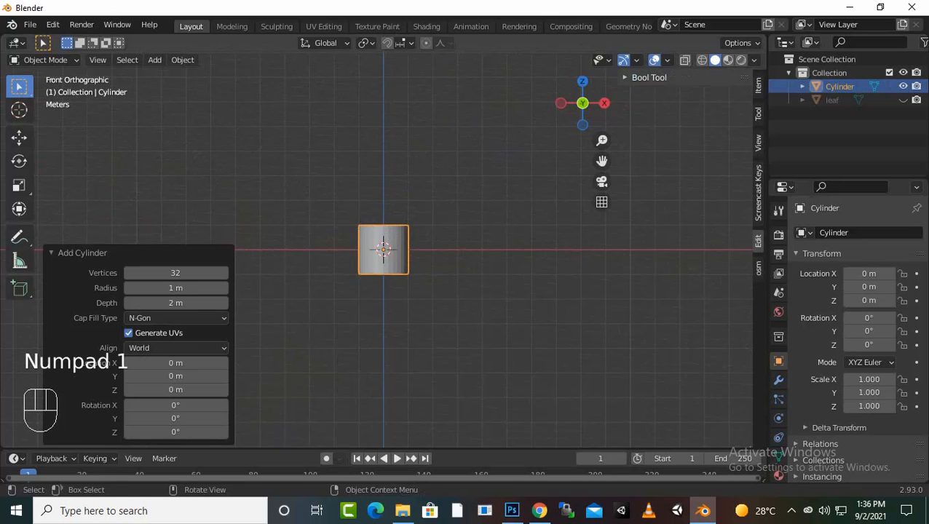
key(s)
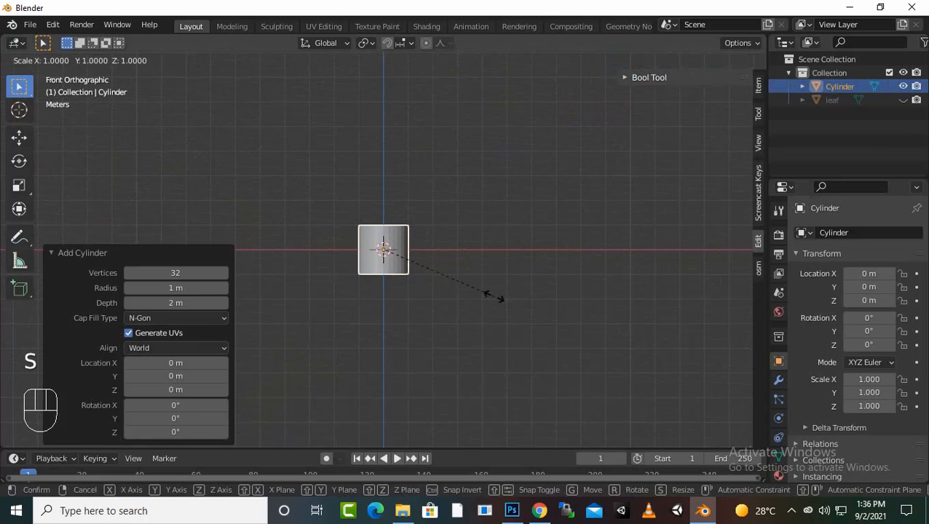
right_click(494, 295)
key(Tab)
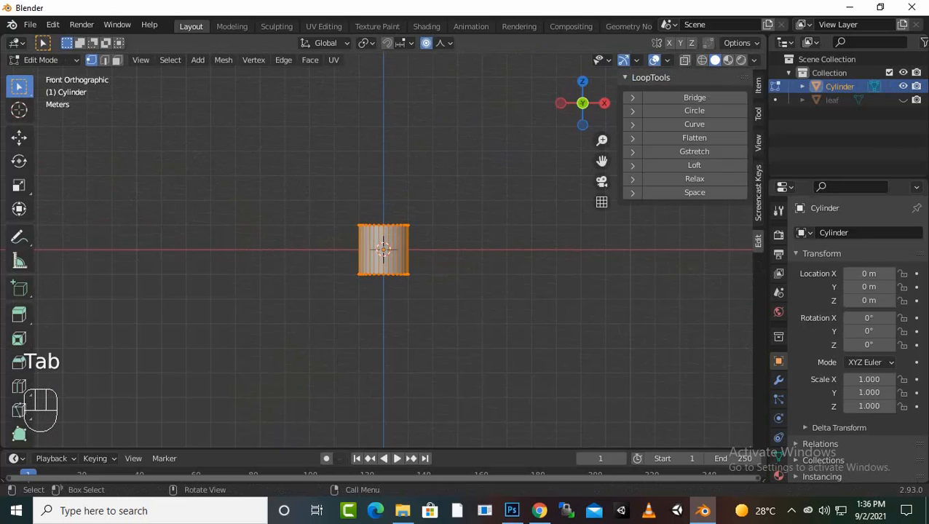
key(s)
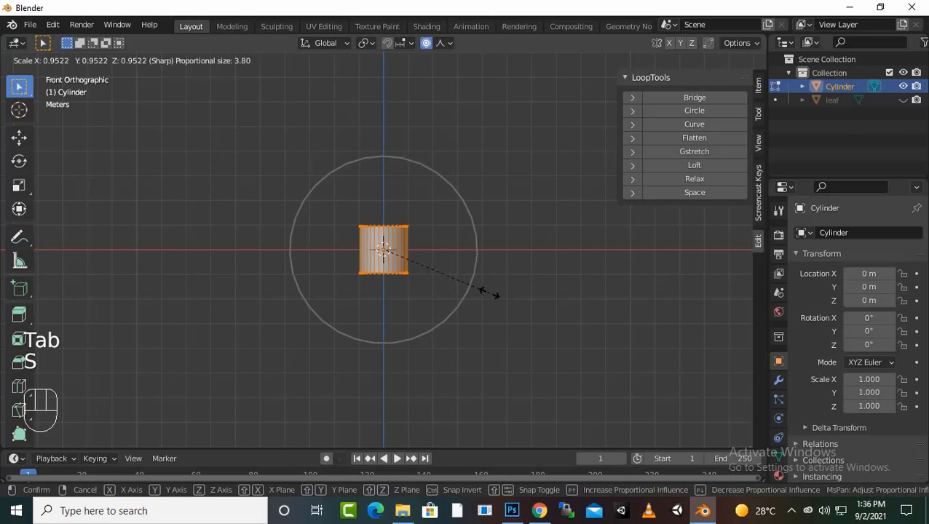
click(412, 252)
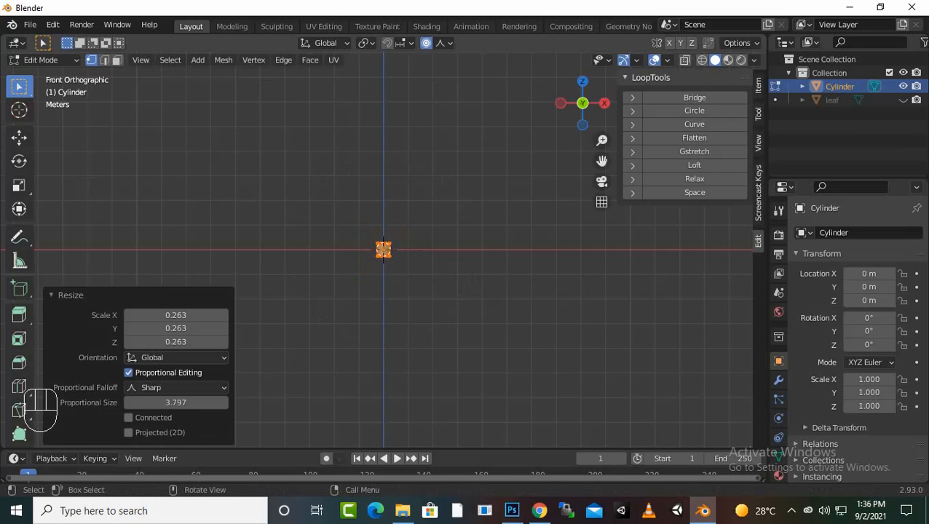
Stretch the cylinder into a tall thin pole by scaling it to about -28.6 along Z
key(s)
key(z)
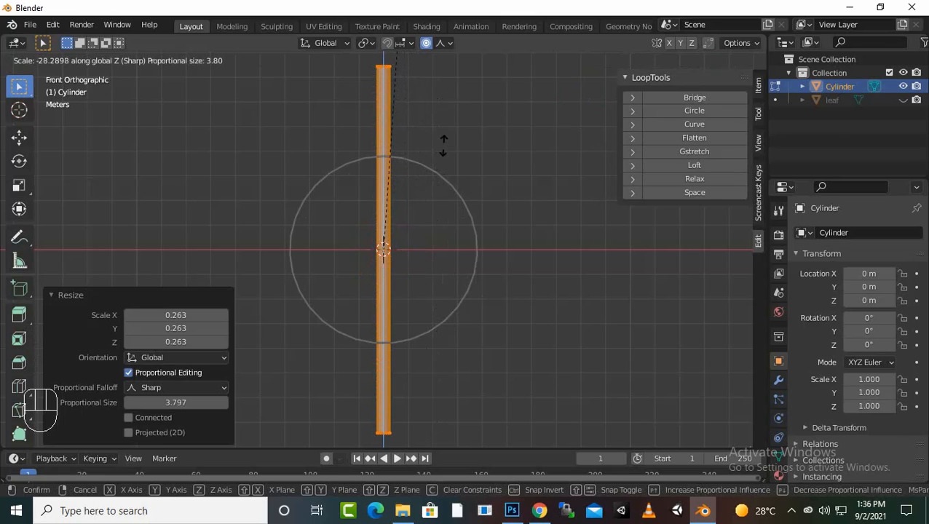
click(442, 138)
Raise the whole pole geometry about 7.713 m along Z so its base sits at the origin
scroll(384, 249, down, 5)
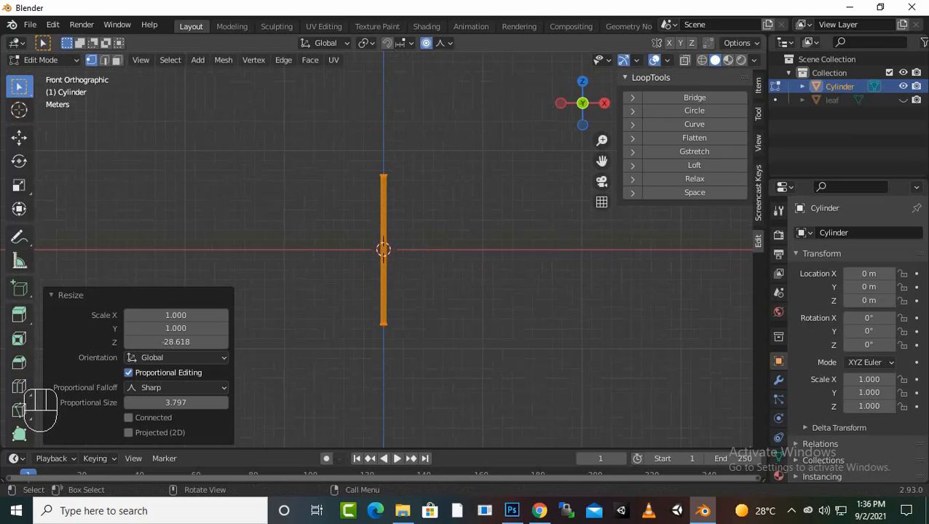
key(g)
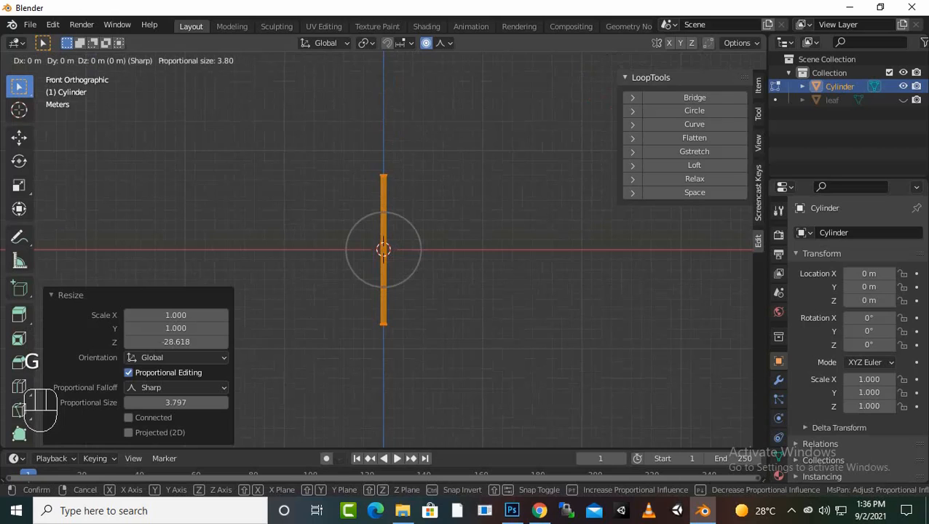
key(z)
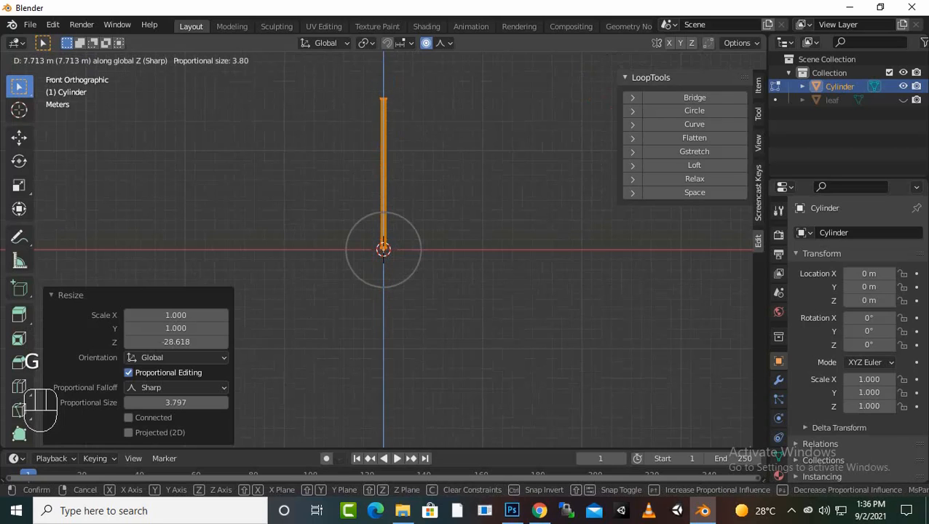
key(Return)
Show the leaf beside the stalk to compare their proportions, and hide the leaf again
middle_drag(466, 219, 342, 241)
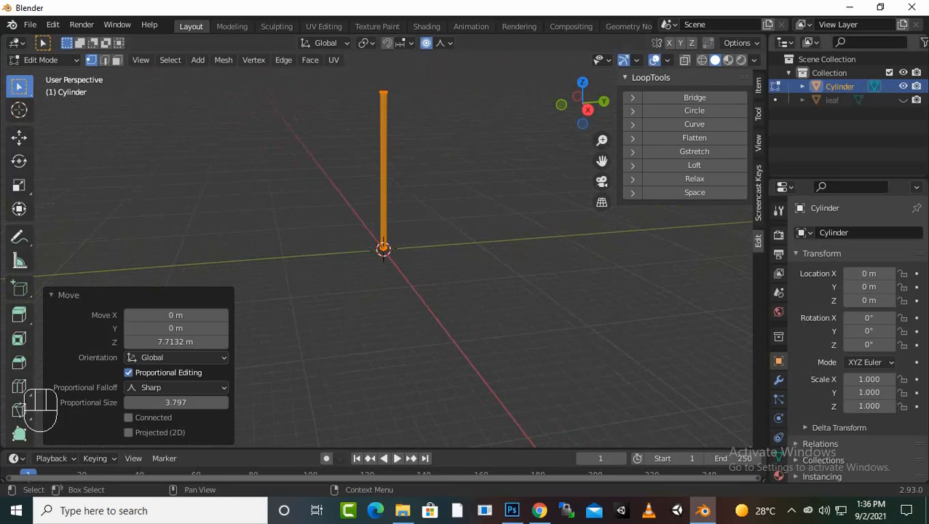
middle_drag(397, 256, 382, 243)
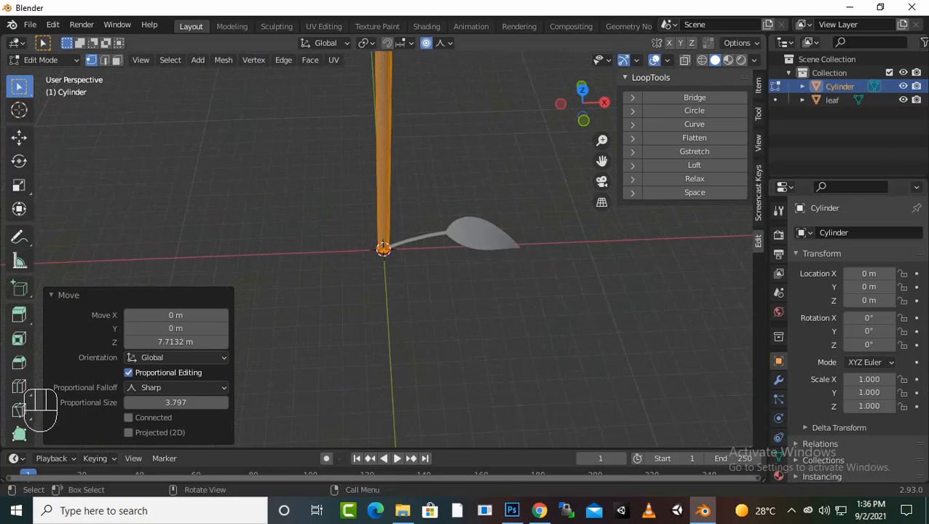
click(903, 100)
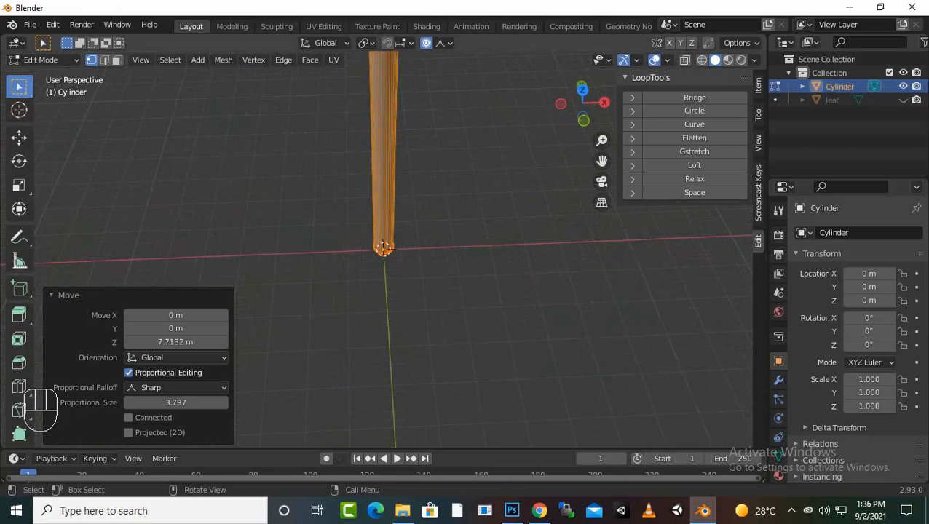
Cut 59 evenly spaced horizontal edge loops along the stalk with a slide factor of about 0.010
middle_drag(383, 248, 383, 249)
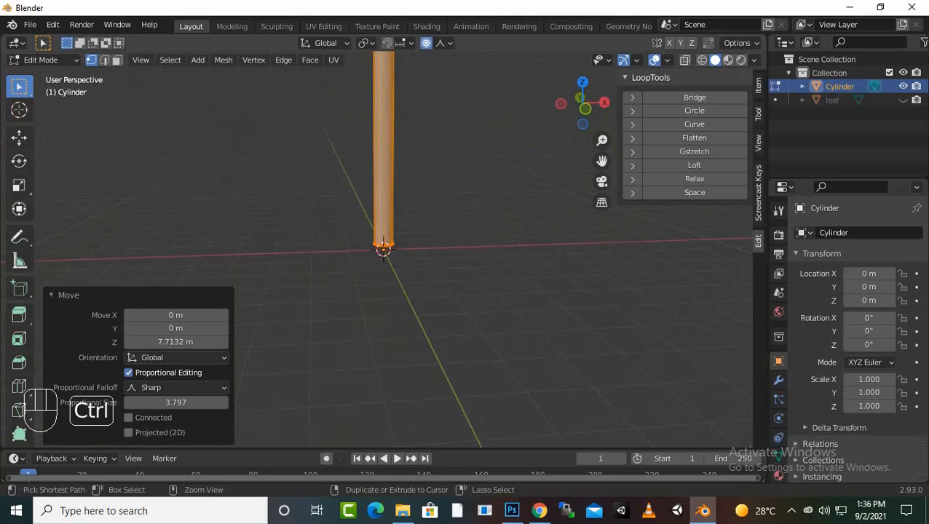
key(ctrl+r)
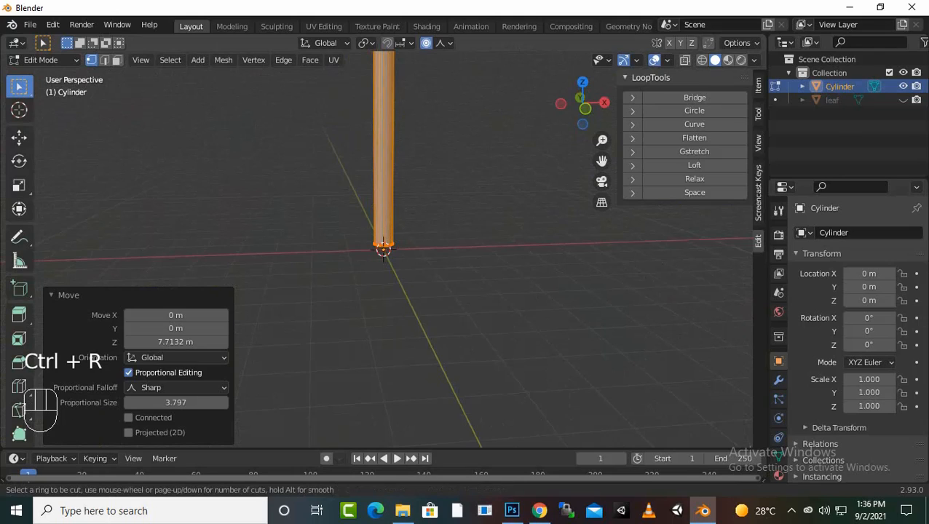
scroll(383, 250, up, 4)
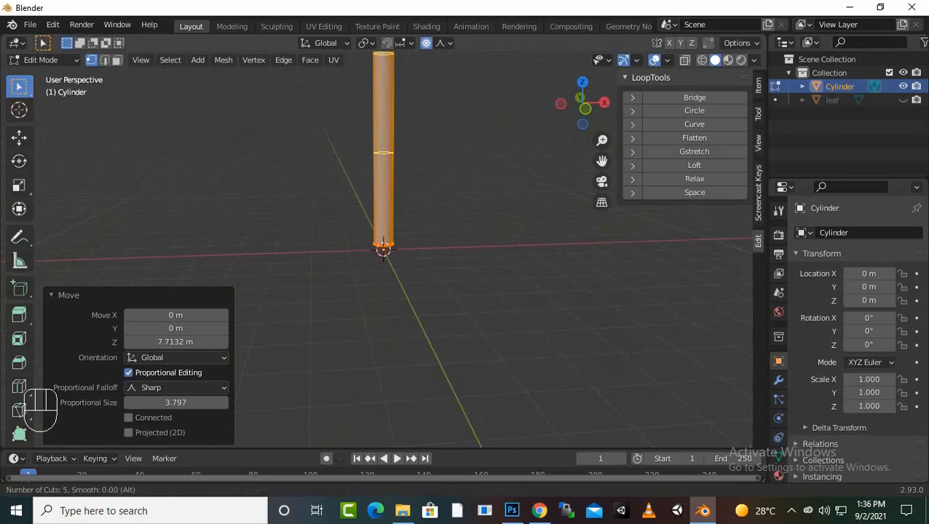
scroll(383, 249, up, 9)
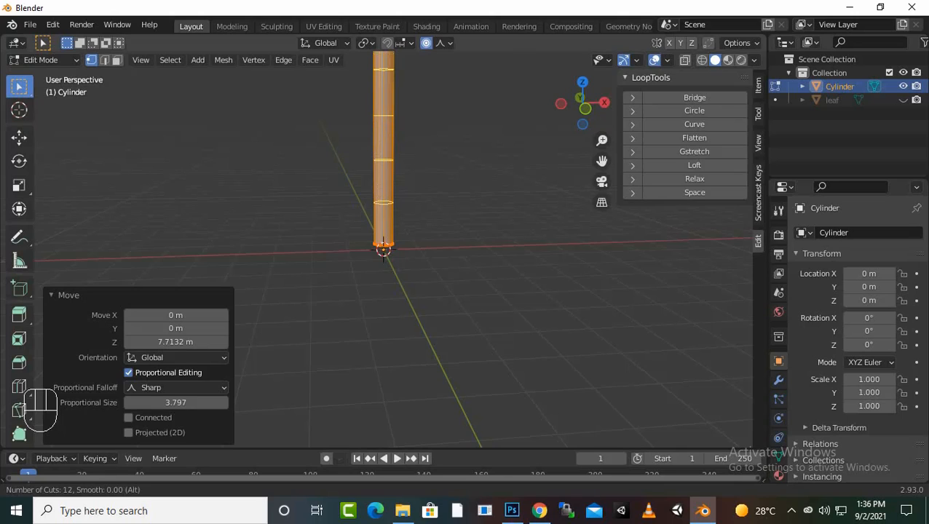
scroll(383, 250, up, 18)
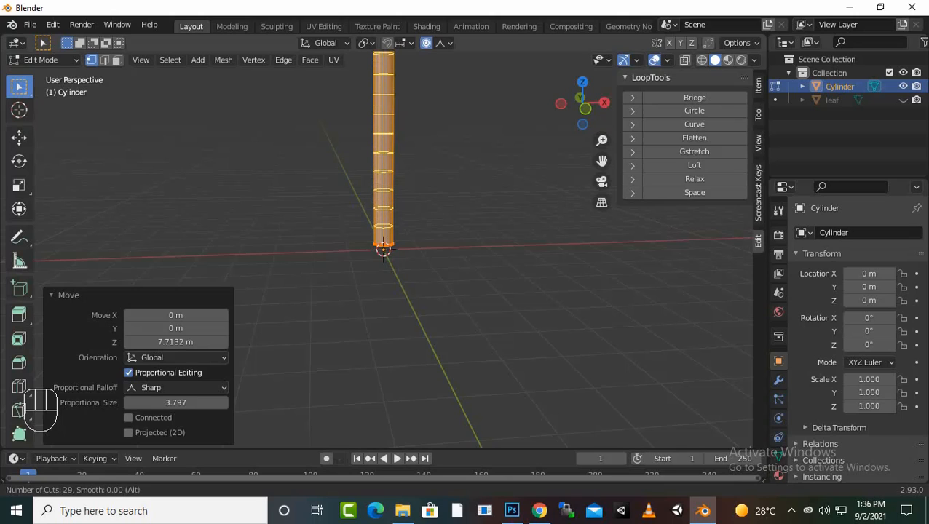
scroll(383, 250, up, 20)
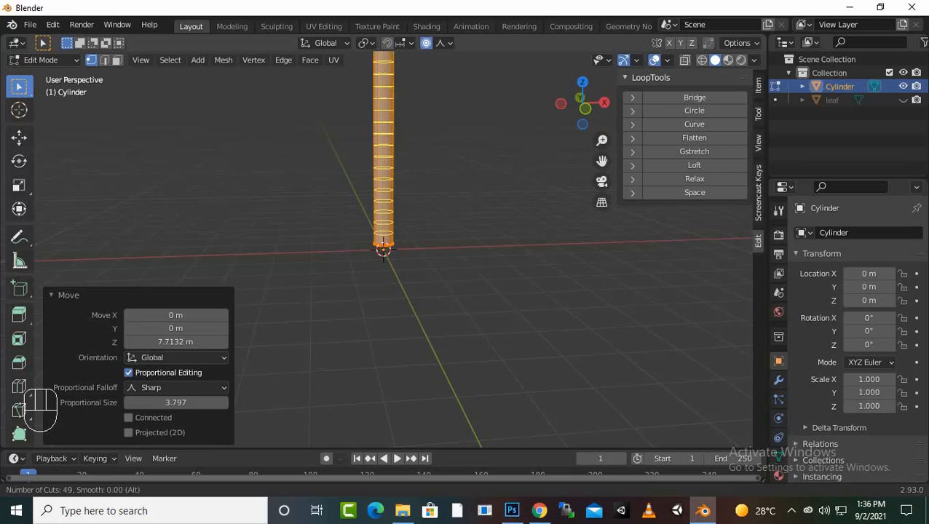
scroll(383, 249, up, 6)
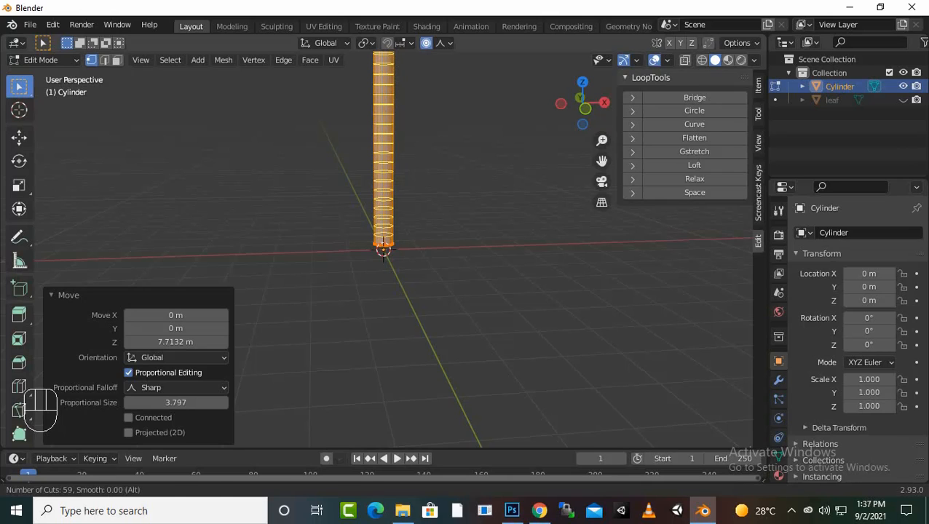
click(386, 166)
click(387, 164)
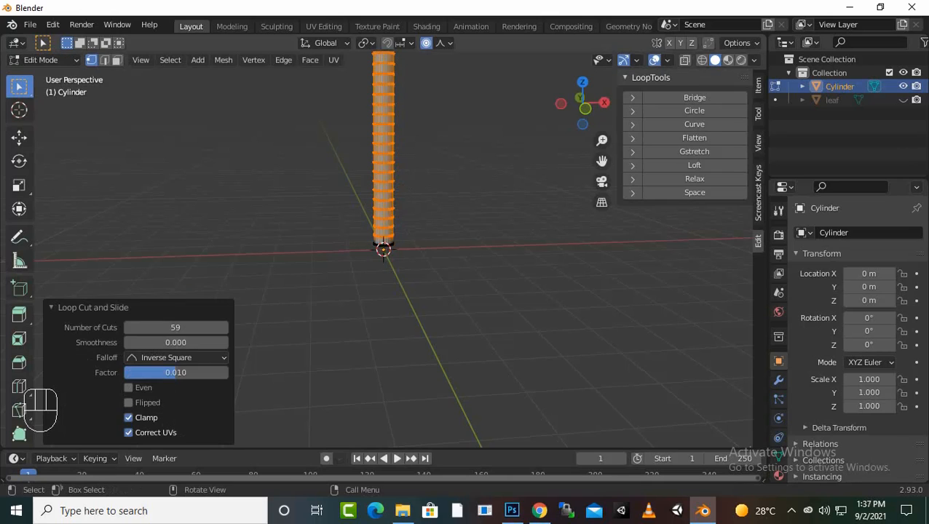
Select only the edge loop around the stalk's upper end, keeping the Sharp proportional falloff
scroll(387, 164, down, 3)
middle_drag(387, 164, 390, 189)
scroll(389, 189, down, 1)
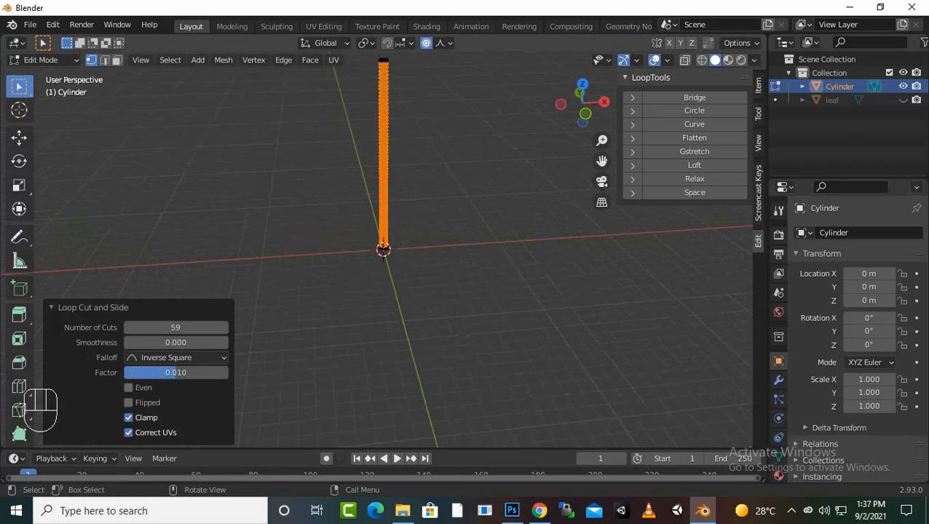
middle_drag(386, 146, 390, 152)
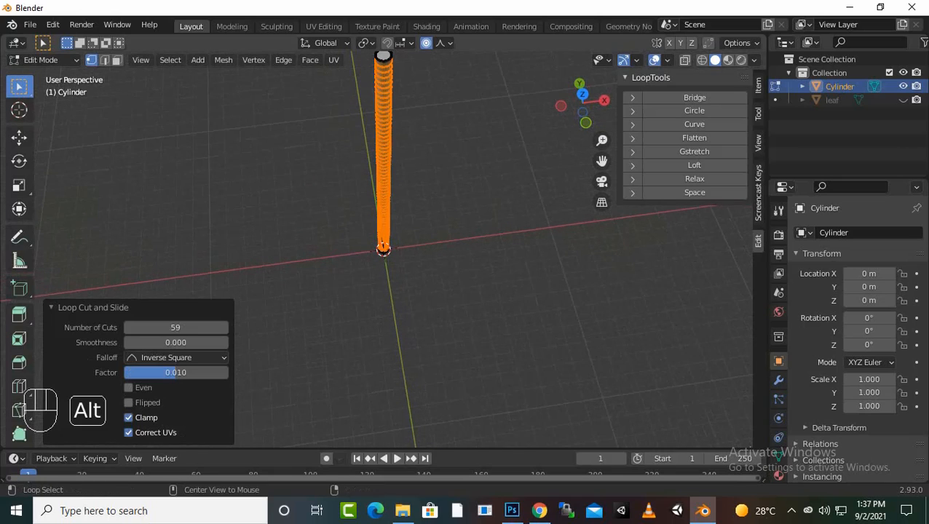
key(alt+a)
click(444, 43)
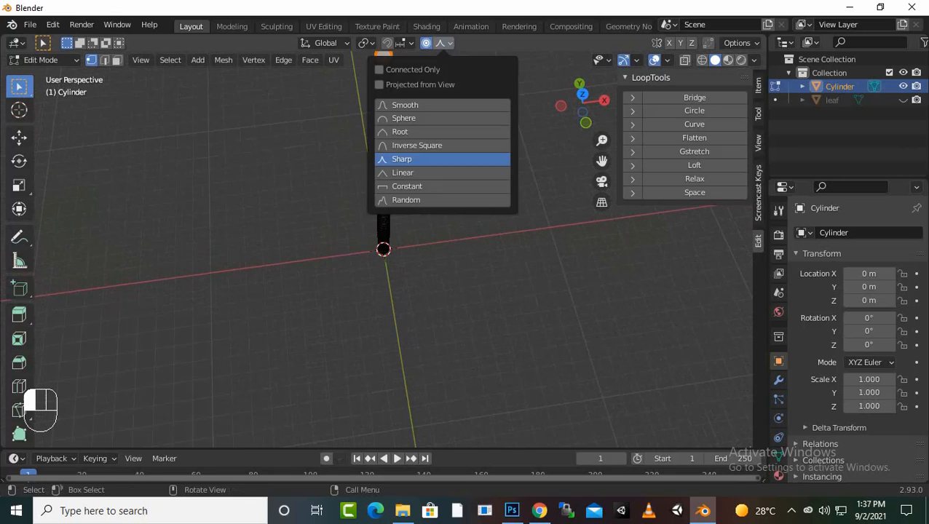
scroll(385, 219, down, 3)
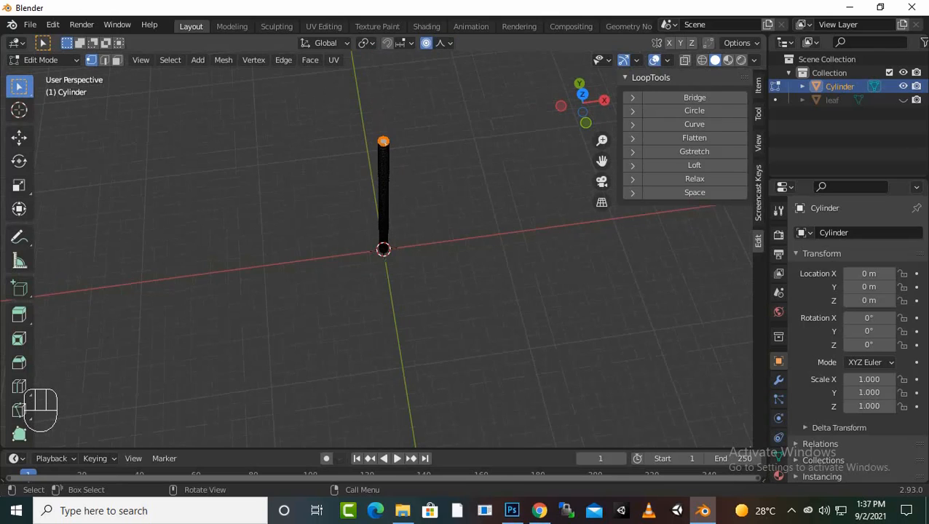
Try to taper the stalk's tip by scaling its end loop to about 0.576 with Sharp falloff and proportional size 3.797
key(s)
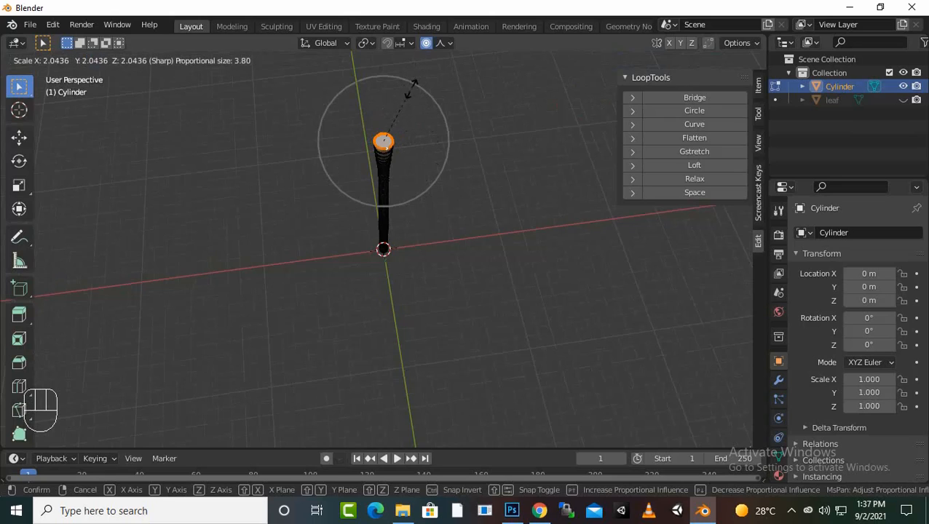
click(399, 125)
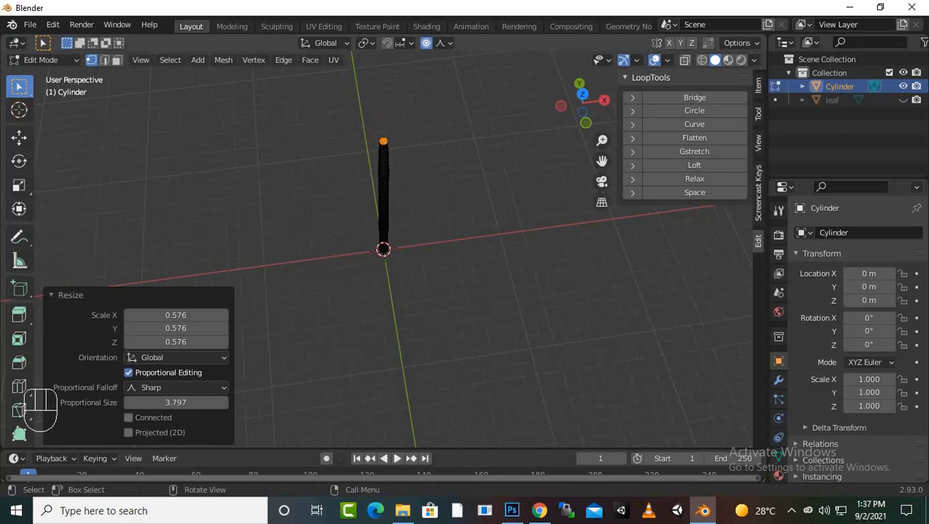
mouse_move(399, 125)
middle_down()
mouse_move(407, 109)
mouse_move(411, 145)
mouse_move(462, 110)
mouse_move(475, 138)
mouse_move(383, 124)
mouse_move(400, 127)
middle_up()
scroll(474, 138, up, 3)
key(ctrl+z)
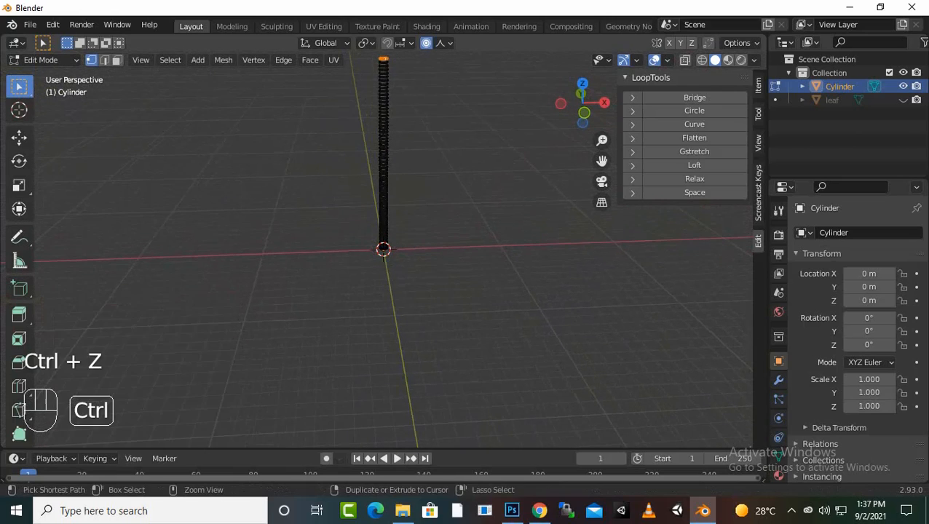
Taper the stalk by scaling its upper end loop to about 0.281 with Sharp falloff and a proportional size of about 21.114
click(442, 42)
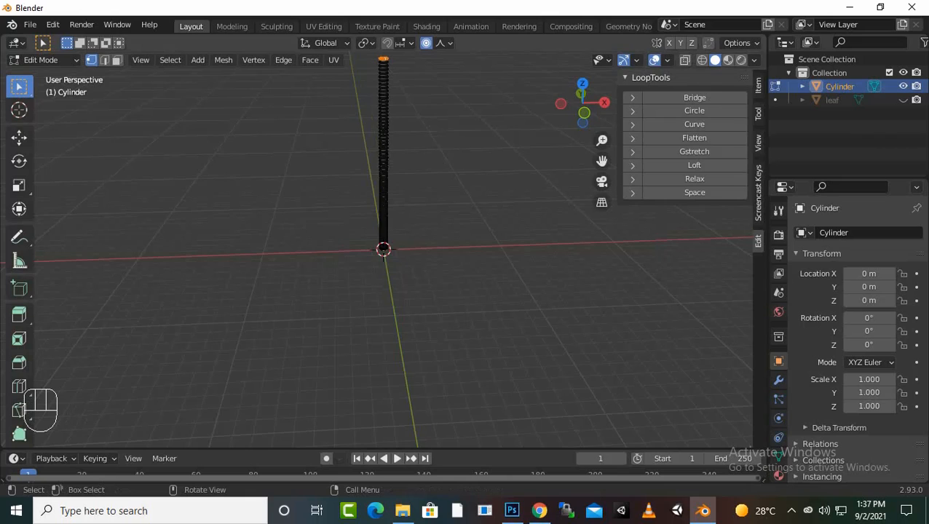
scroll(383, 249, down, 1)
key(s)
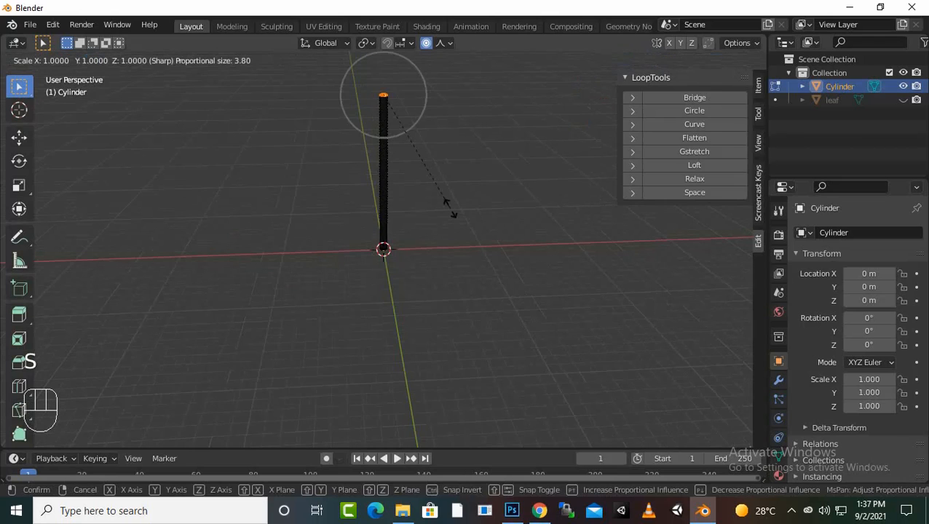
scroll(445, 206, down, 18)
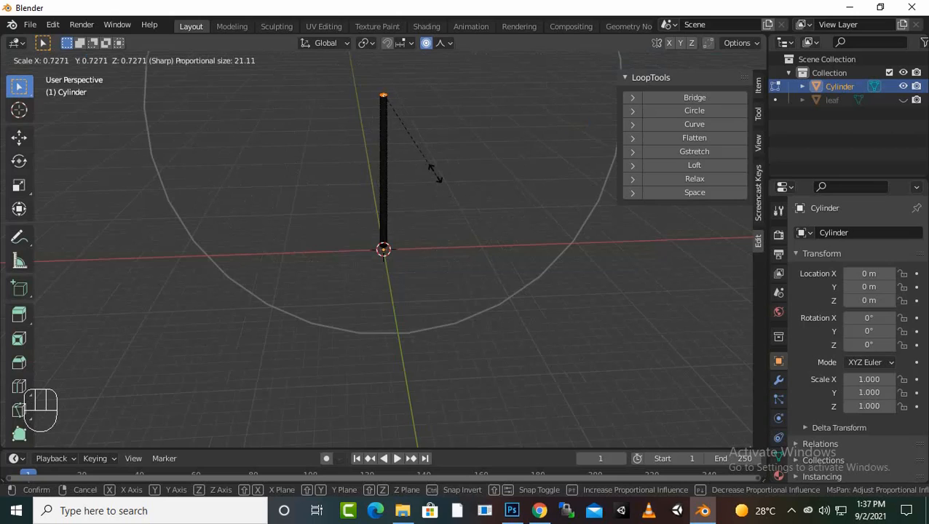
click(405, 123)
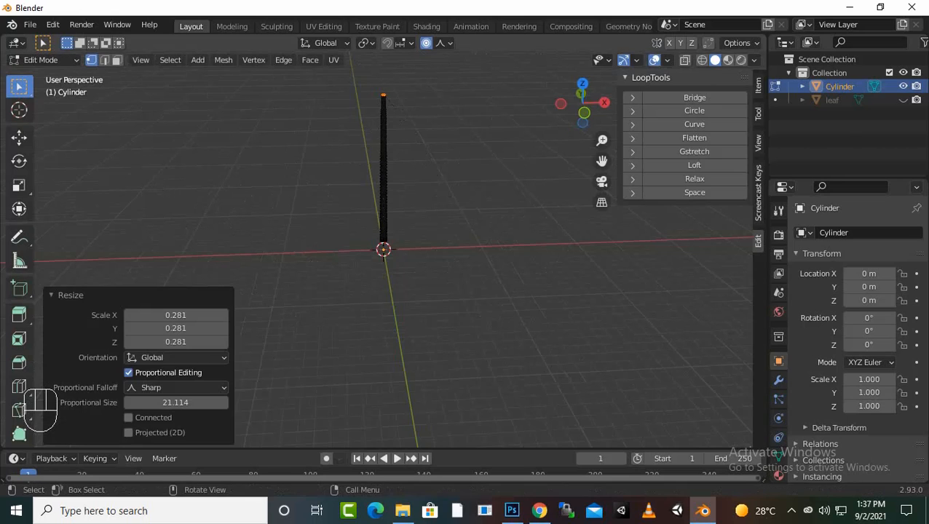
middle_drag(405, 122, 310, 125)
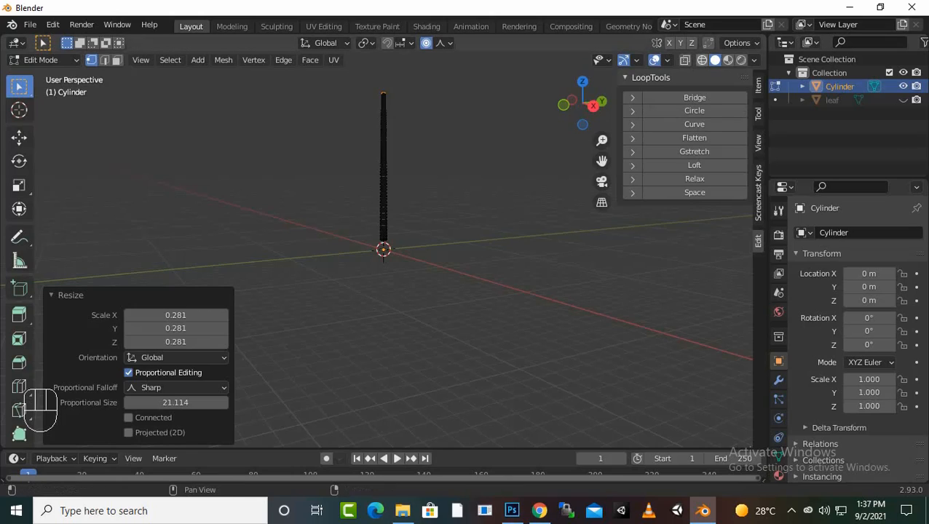
middle_drag(407, 182, 495, 241)
Return to Object Mode and lower the stalk about 0.958 m along Z so its base meets the origin
key(Tab)
scroll(383, 250, up, 8)
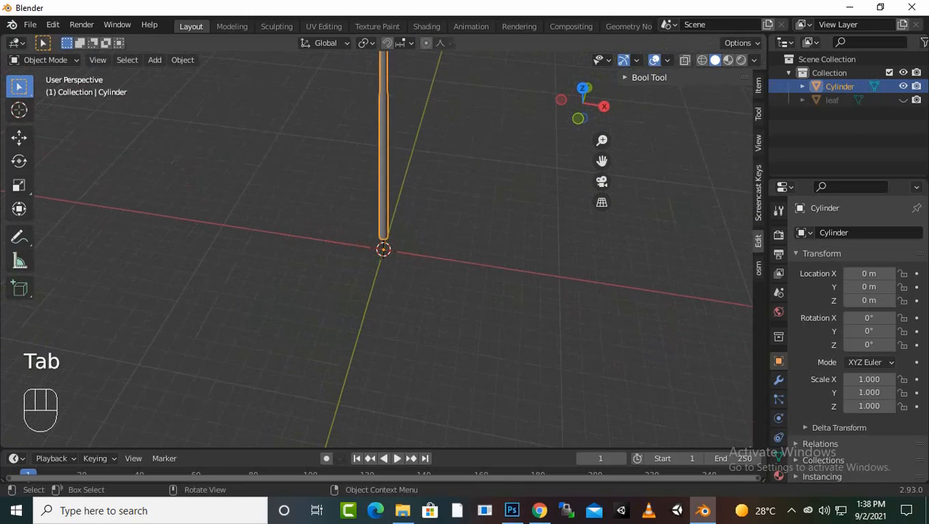
scroll(383, 249, down, 5)
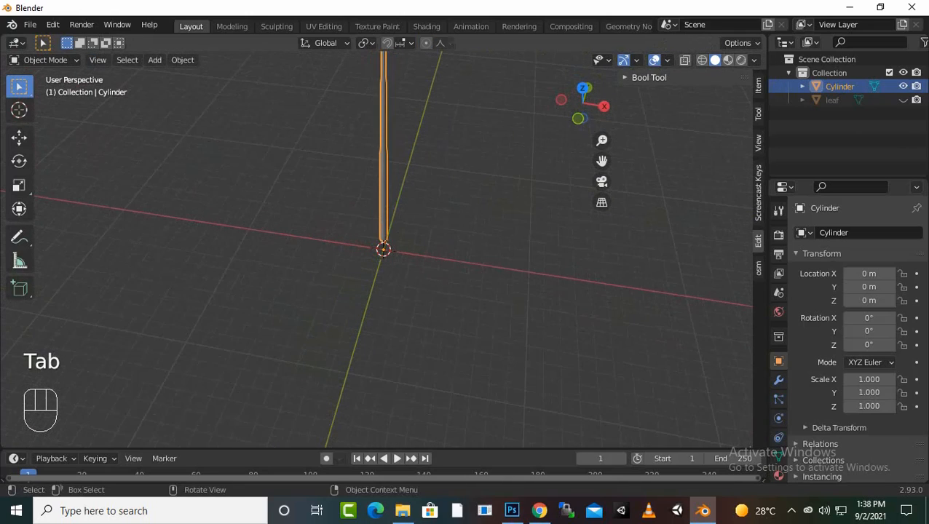
middle_drag(436, 292, 440, 232)
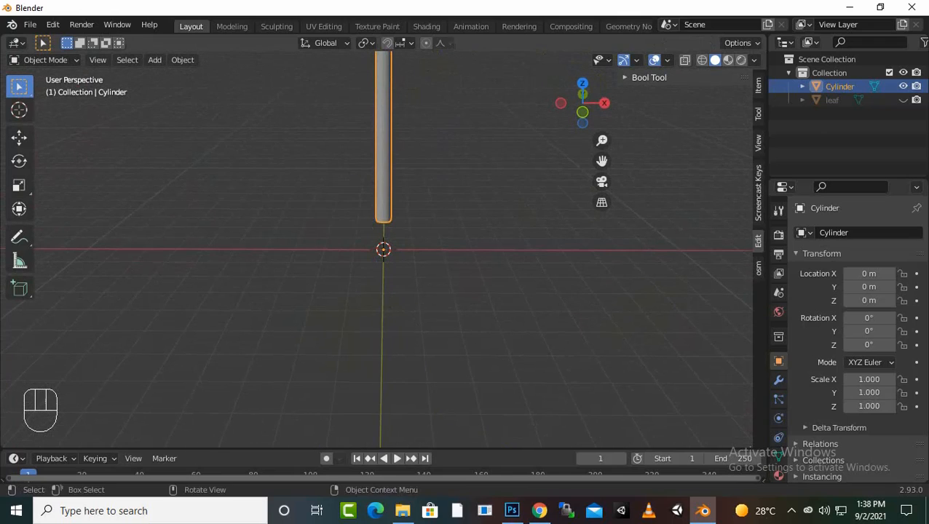
key(g)
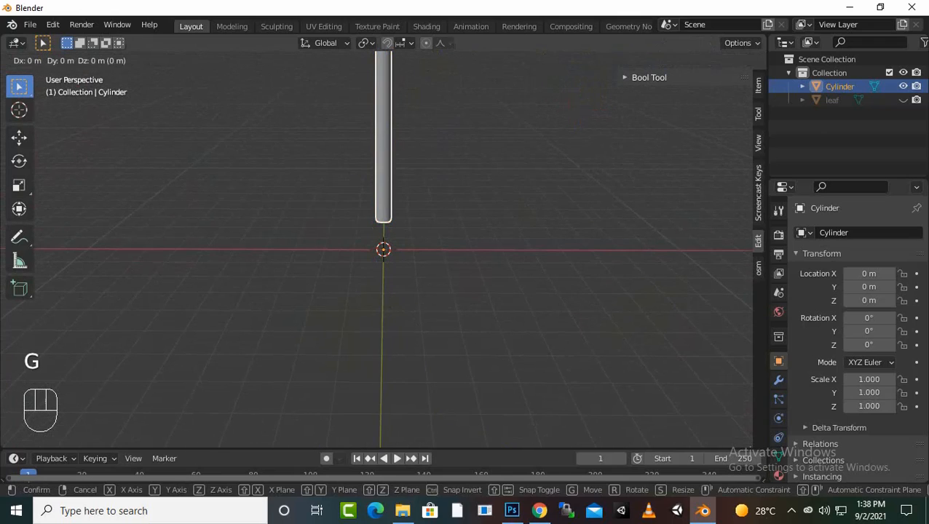
key(z)
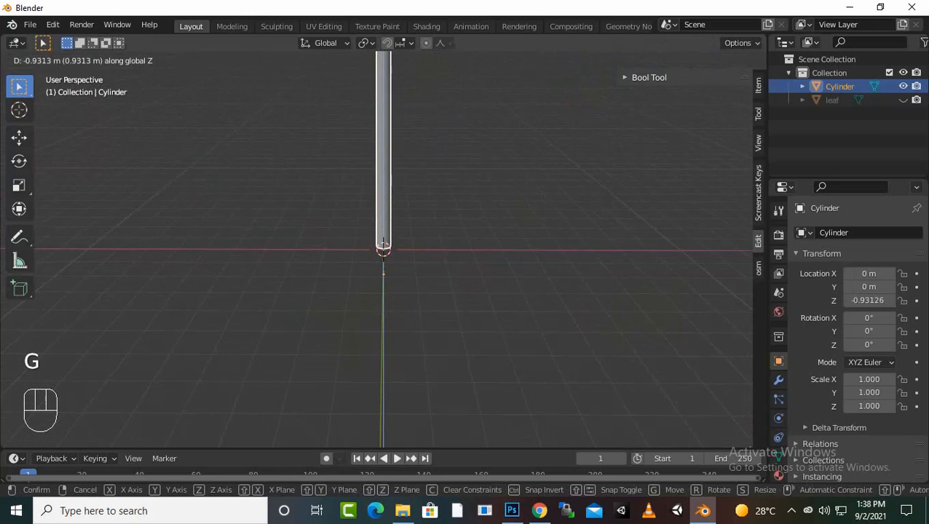
click(384, 249)
Unhide the leaf object so it shows beside the base of the tapered stalk
scroll(383, 250, down, 5)
scroll(384, 250, down, 3)
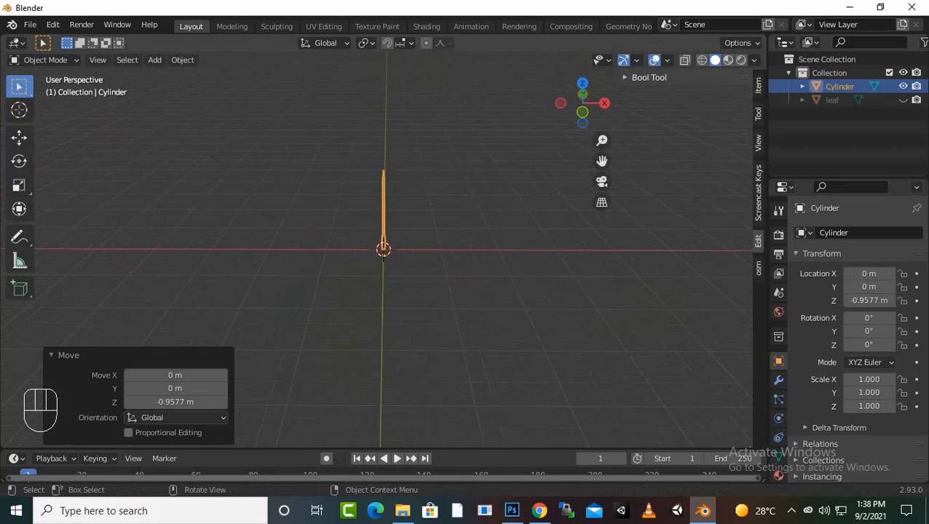
scroll(384, 249, up, 2)
middle_drag(407, 276, 381, 251)
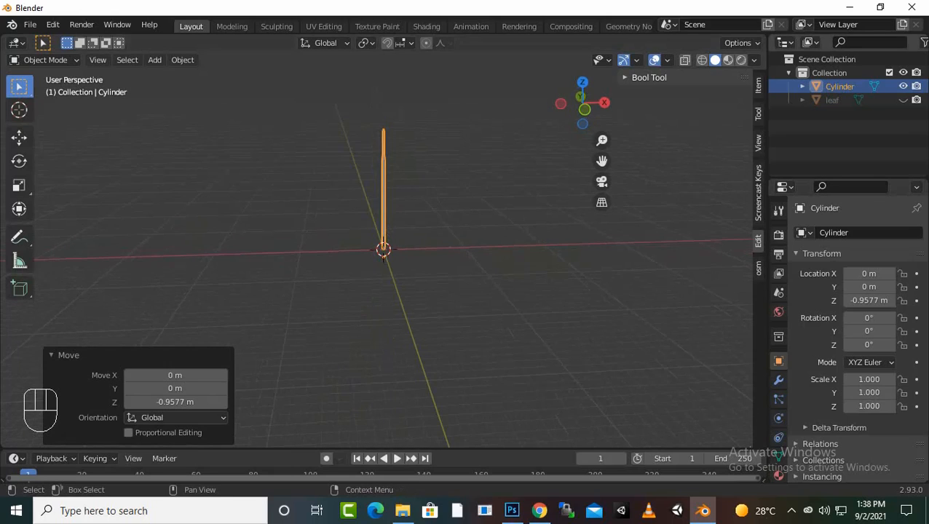
click(903, 100)
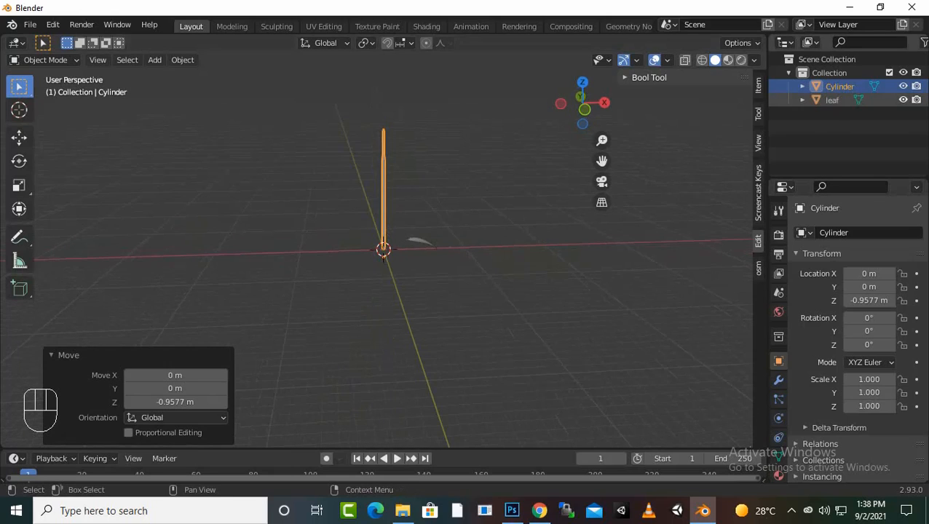
scroll(383, 250, up, 4)
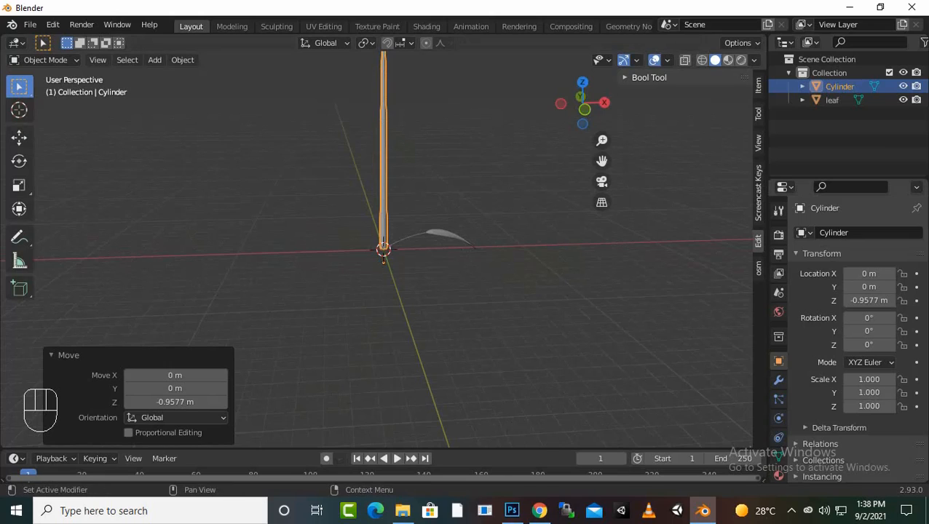
click(778, 379)
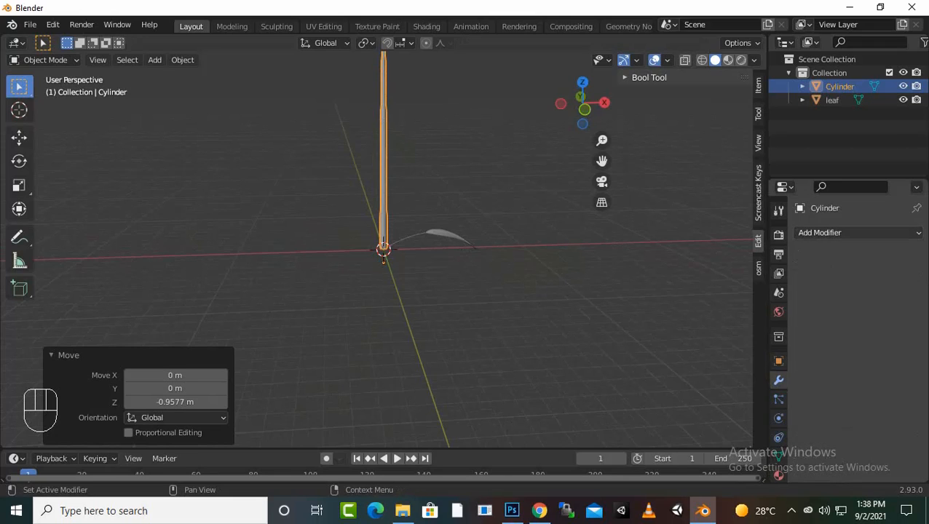
click(859, 232)
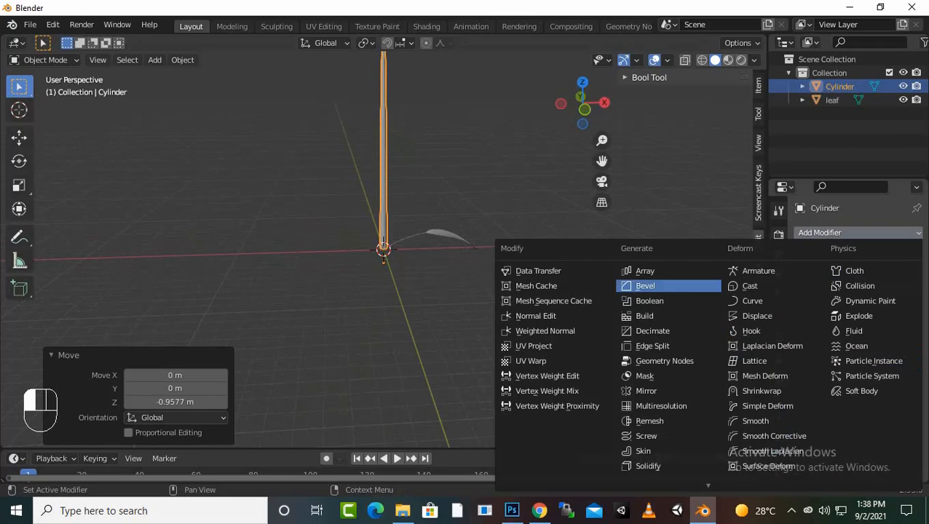
click(645, 271)
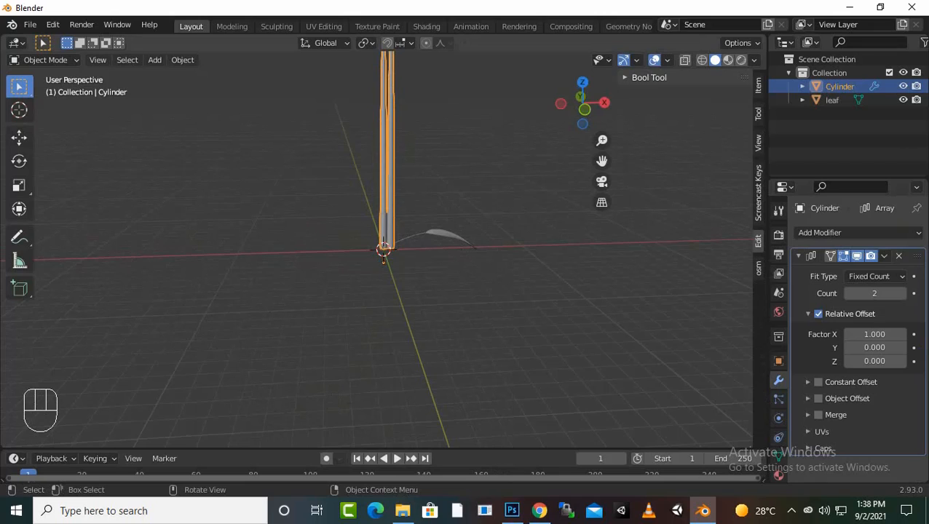
key(ctrl)
key(ctrl+z)
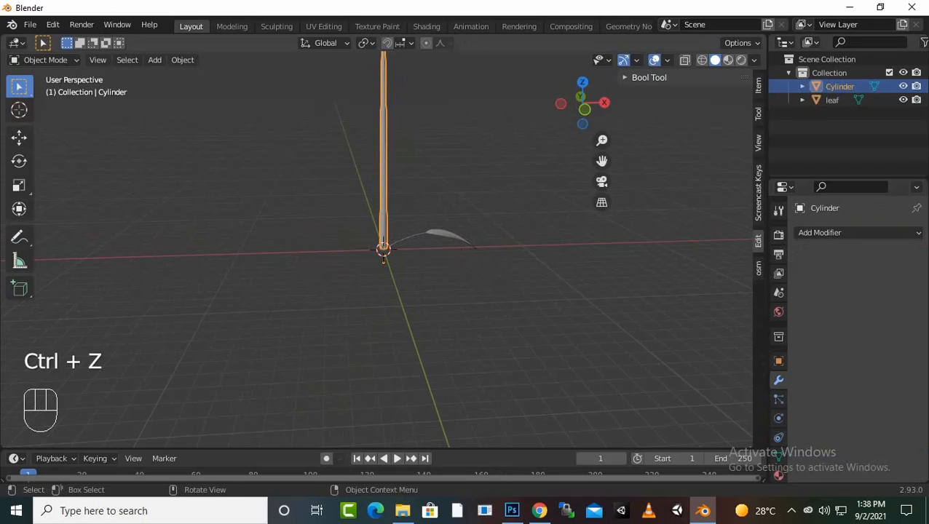
Add an Array modifier to the leaf object
click(832, 100)
click(820, 233)
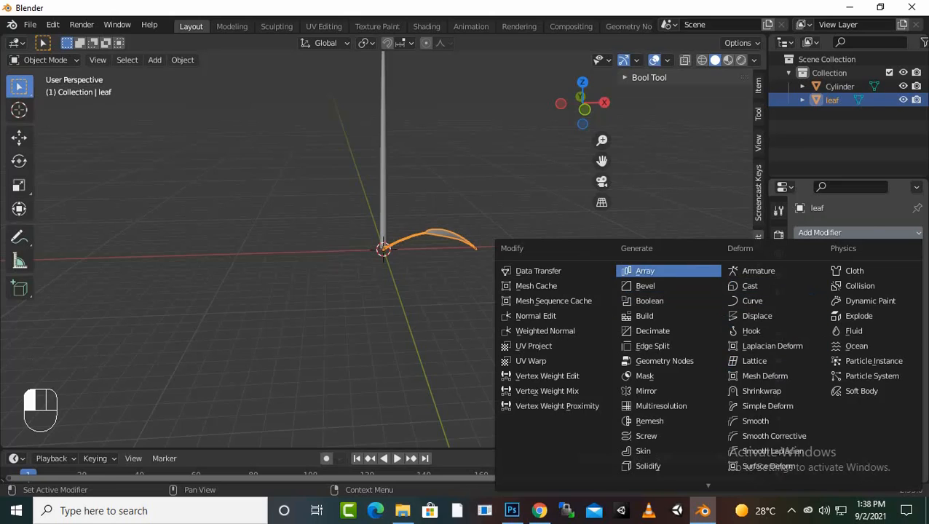
click(645, 270)
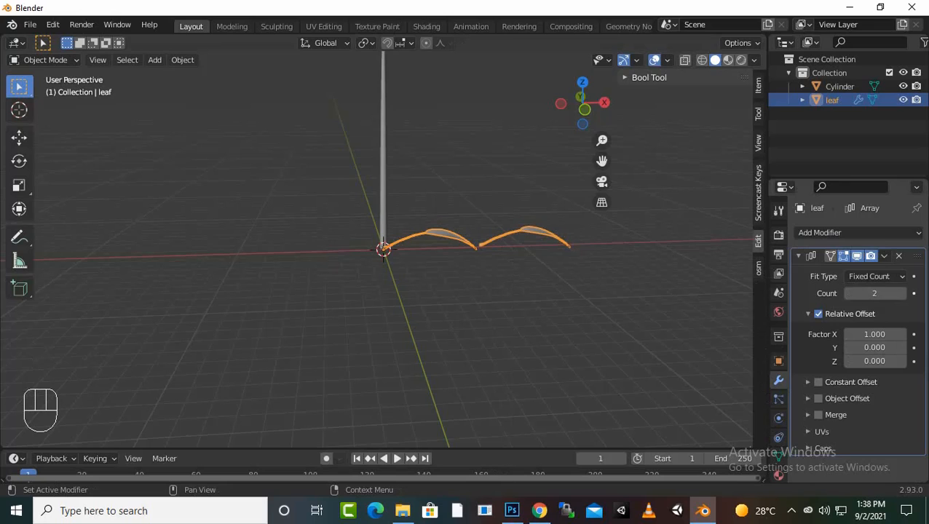
Deselect everything and add a sphere-shaped empty with a 1 m radius at the world origin
scroll(383, 249, down, 3)
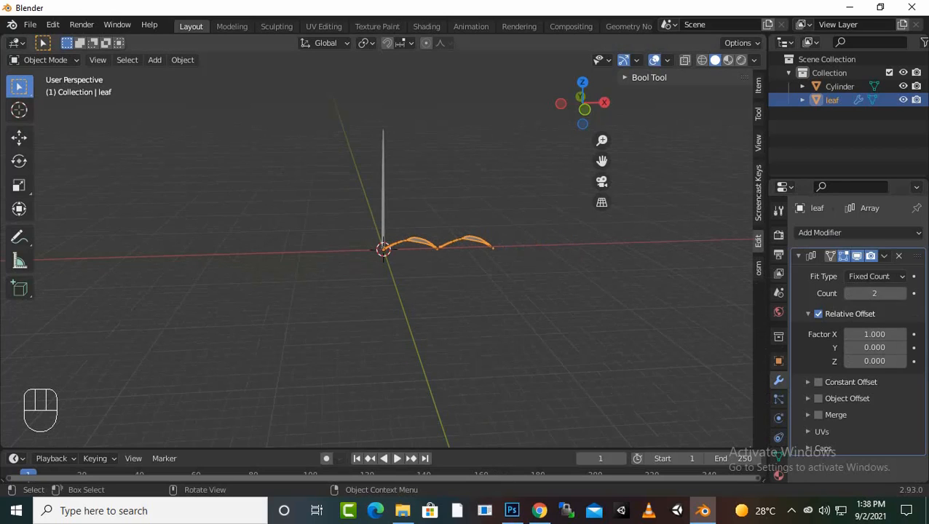
scroll(382, 251, up, 2)
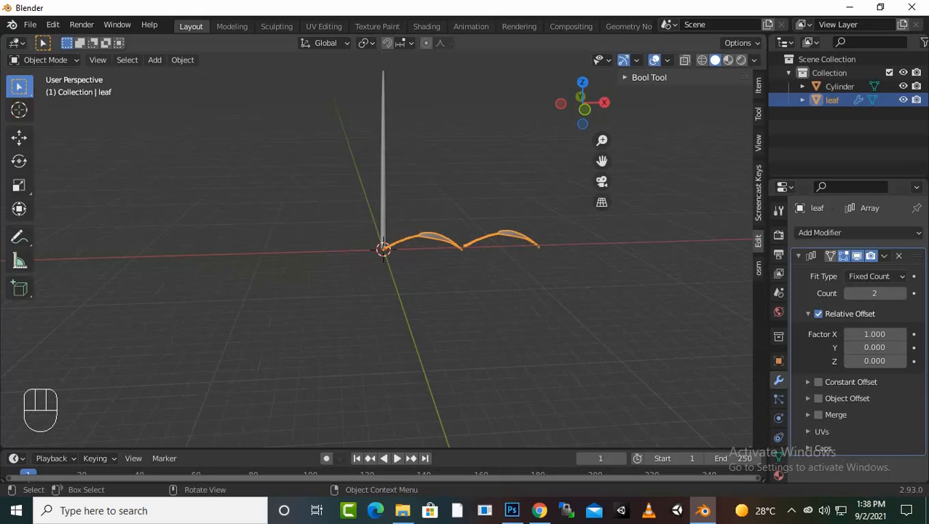
key(alt+a)
key(shift)
key(shift)
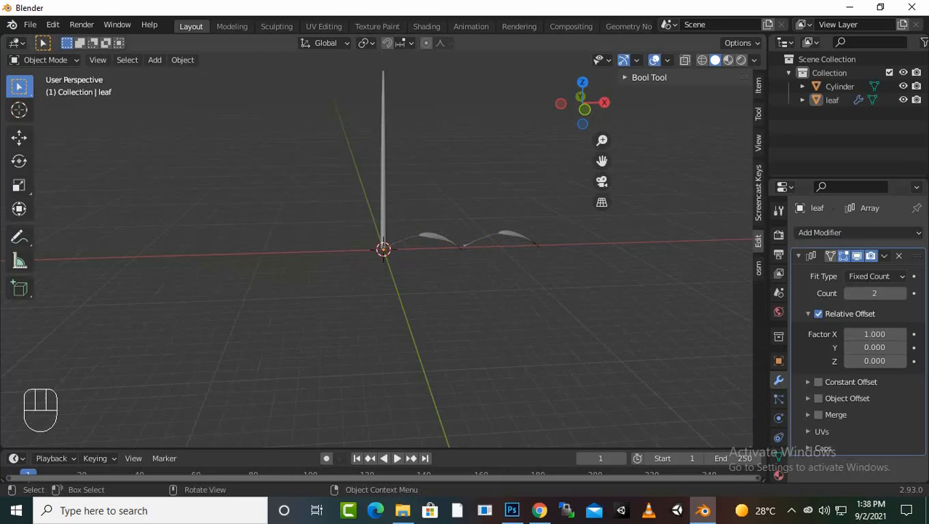
key(Tab)
key(Tab)
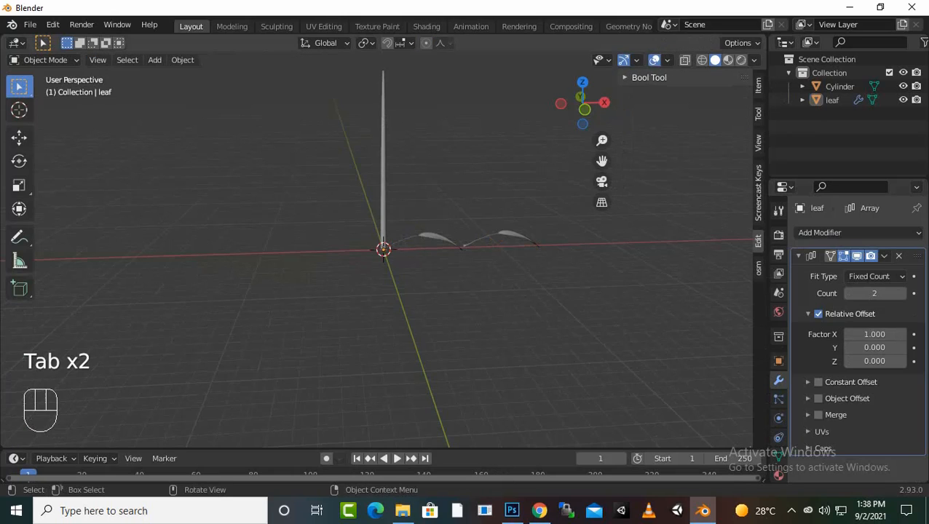
key(shift+a)
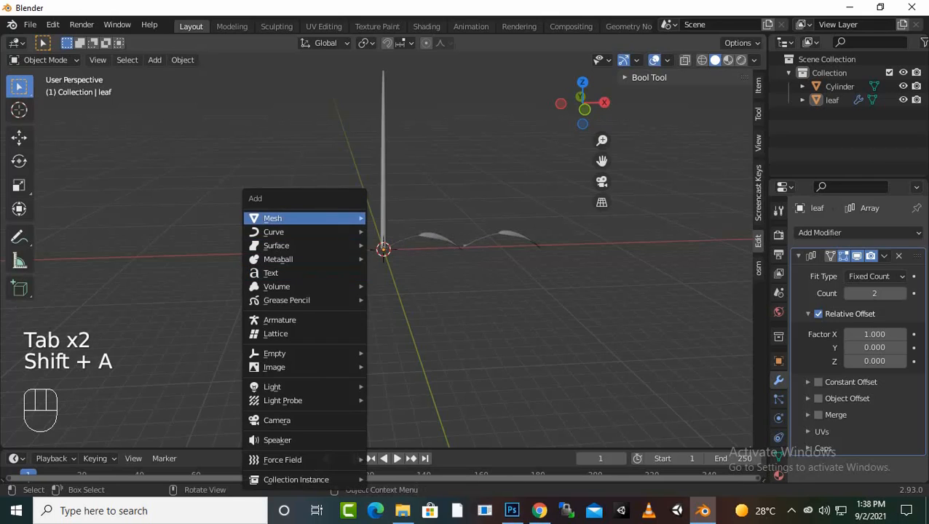
mouse_move(274, 353)
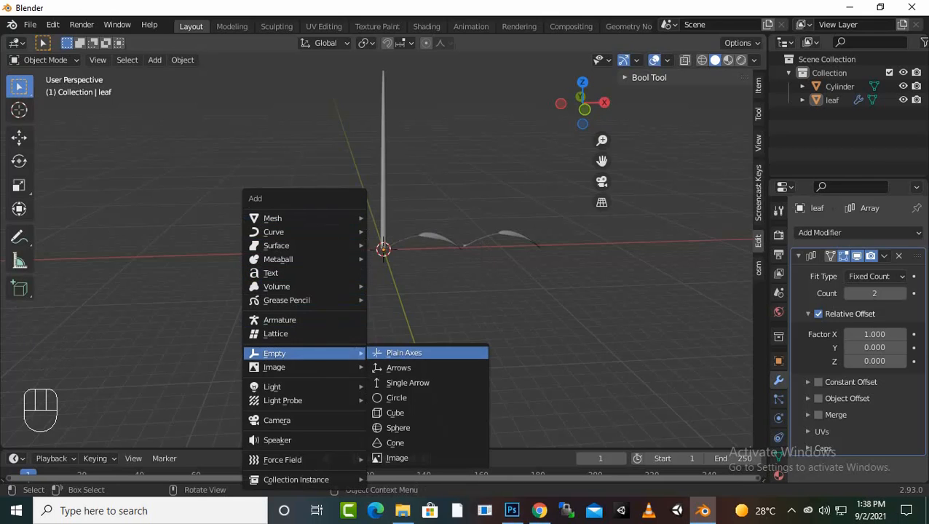
click(398, 428)
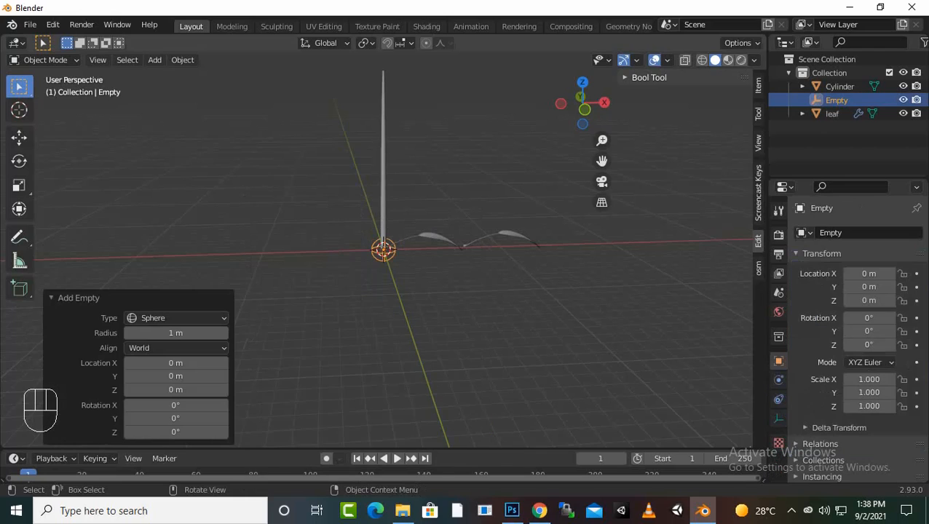
Switch the leaf's Array modifier from Relative Offset to Object Offset, using the sphere empty as the offset object
scroll(383, 250, up, 6)
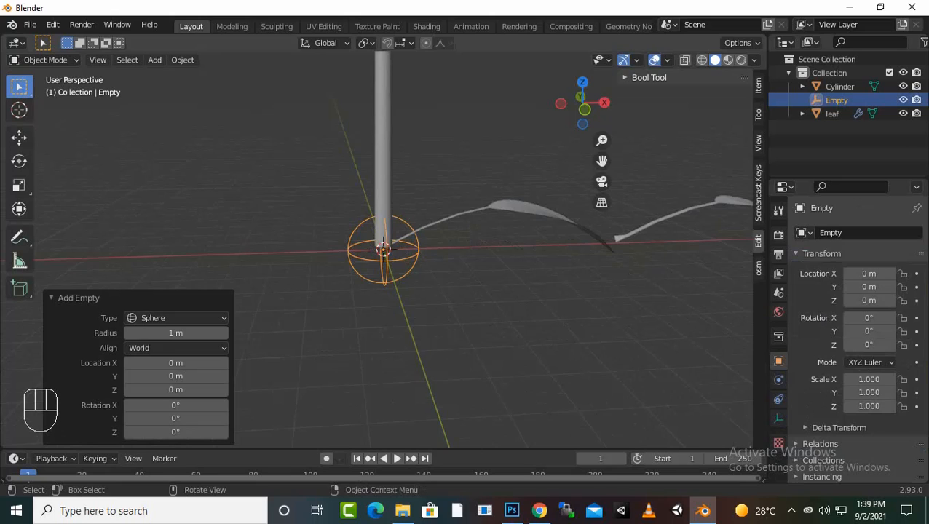
click(383, 249)
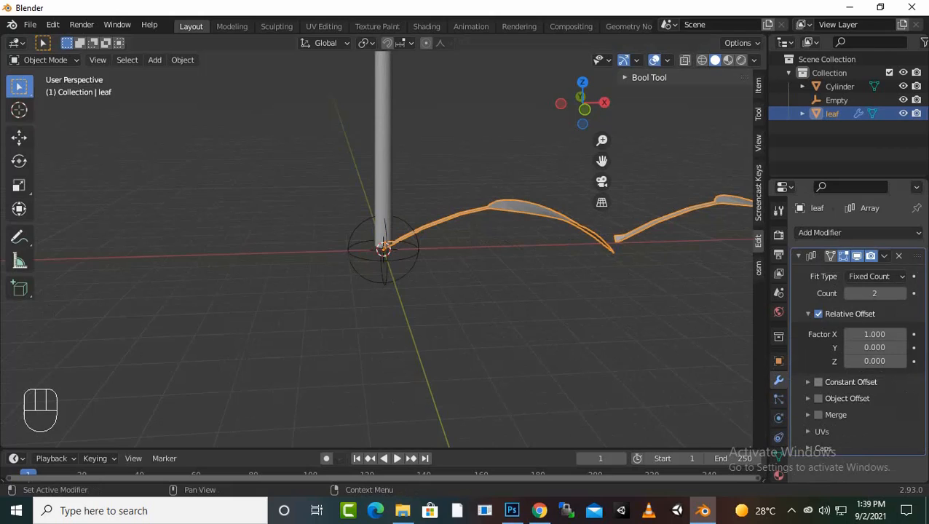
click(819, 398)
click(807, 398)
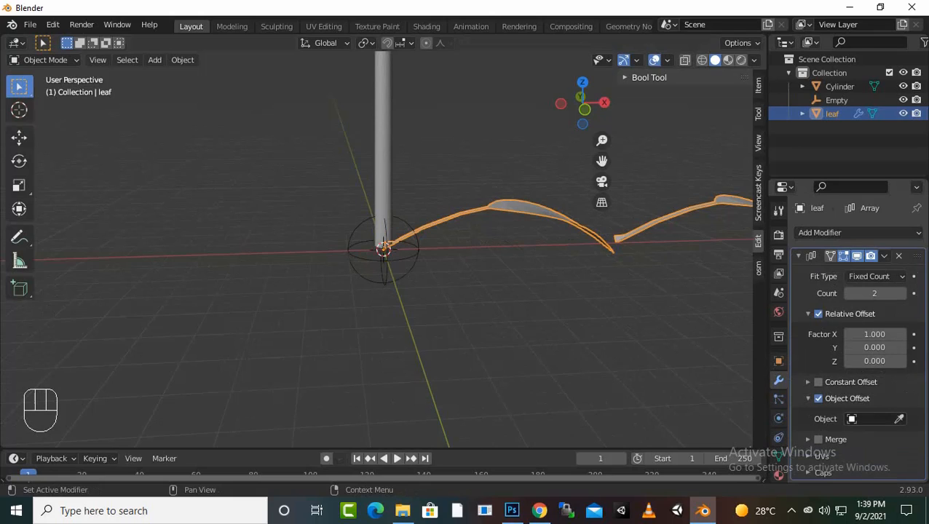
click(898, 418)
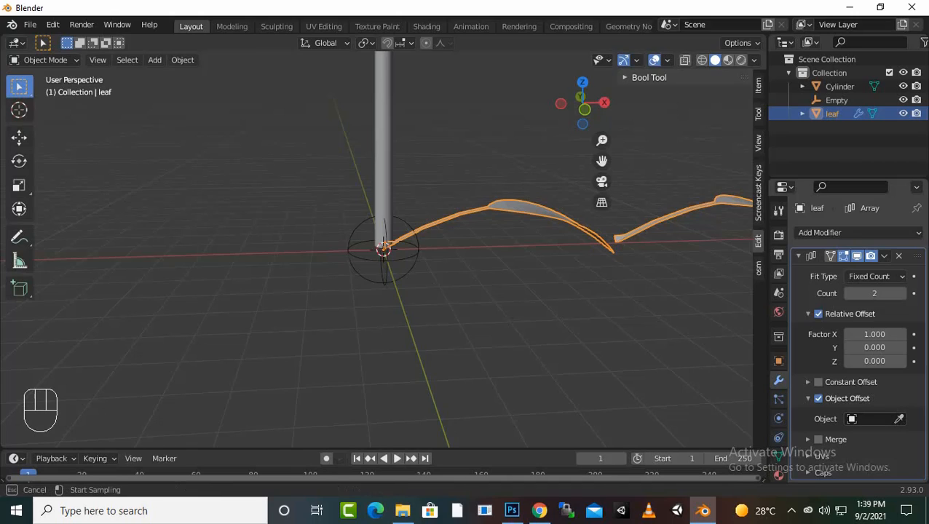
click(383, 247)
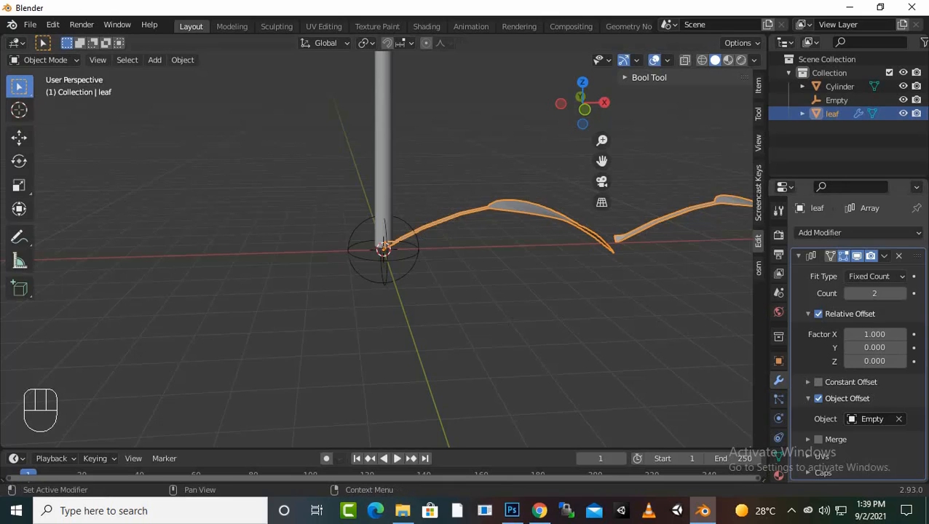
click(818, 314)
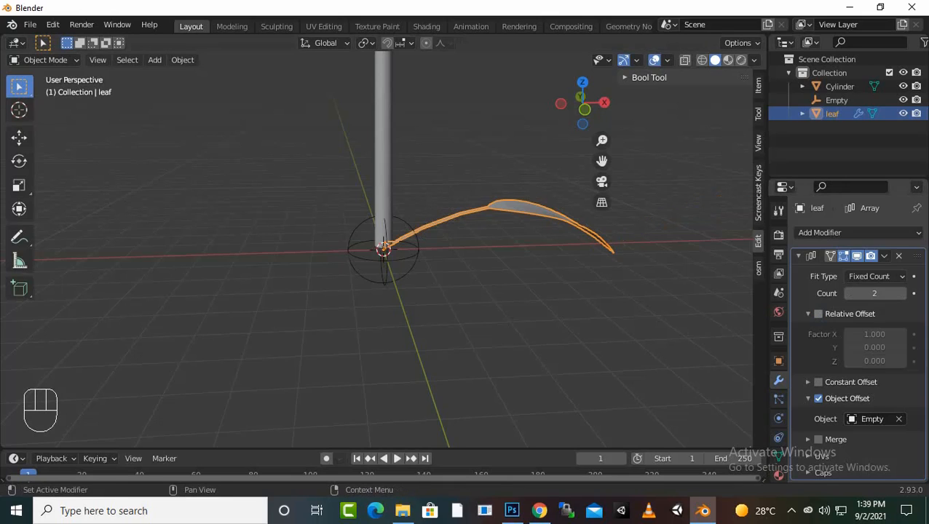
Raise the leaf array's count to 20
scroll(383, 249, down, 1)
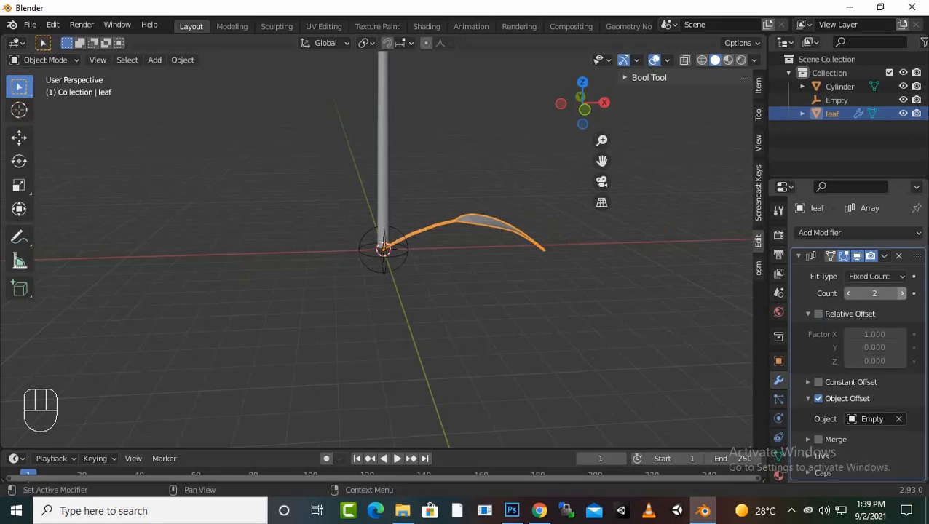
click(901, 293)
click(902, 294)
click(901, 293)
click(902, 294)
click(902, 294)
click(902, 293)
click(901, 294)
click(902, 293)
click(902, 293)
click(901, 293)
click(902, 293)
click(902, 294)
click(902, 293)
click(902, 293)
click(902, 293)
click(902, 293)
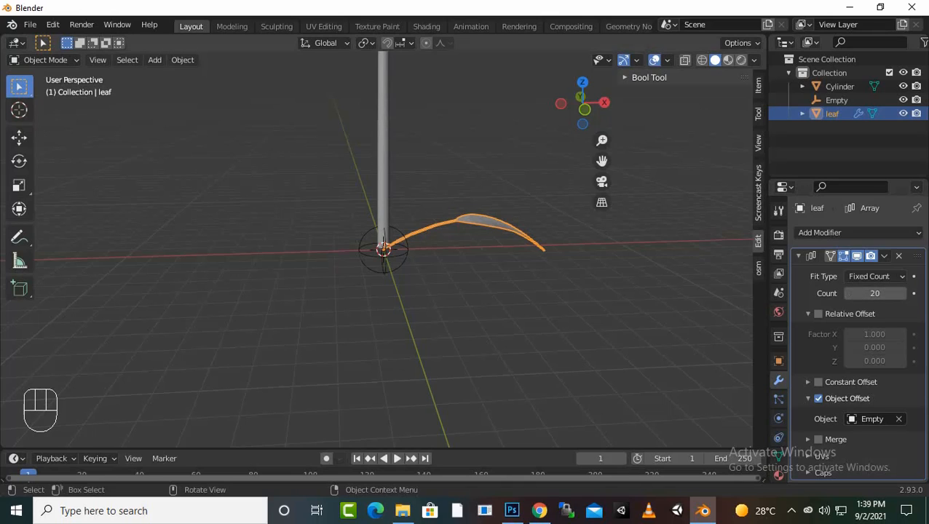
Move the leaf about 0.587 m down along Z to spread its array copies up the stalk
scroll(384, 250, up, 1)
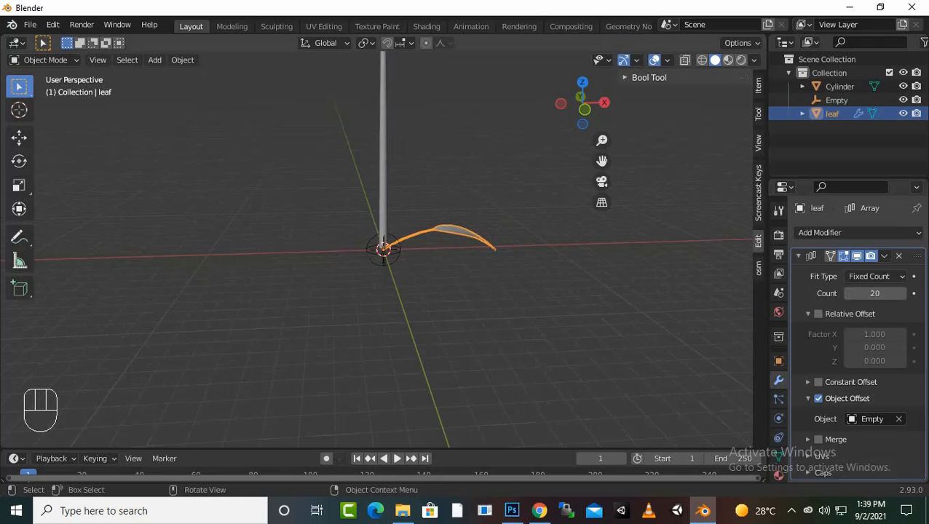
key(g)
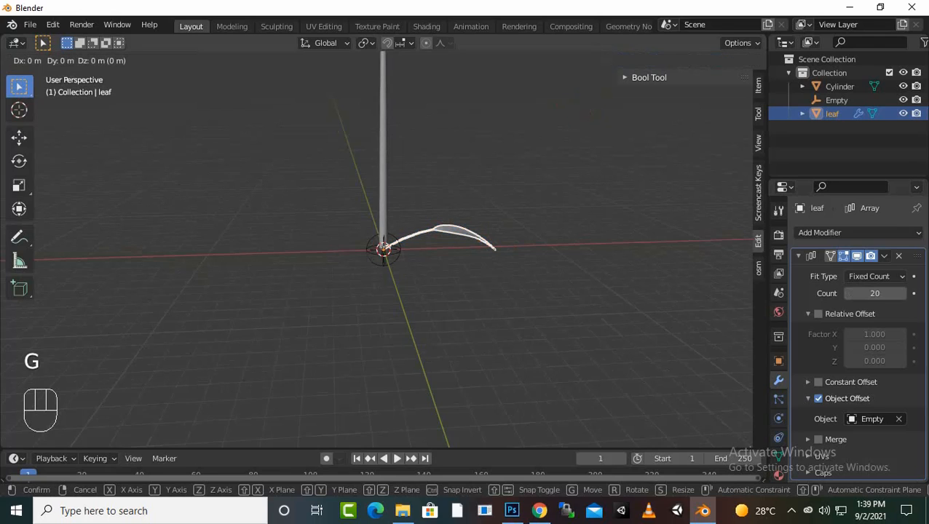
key(z)
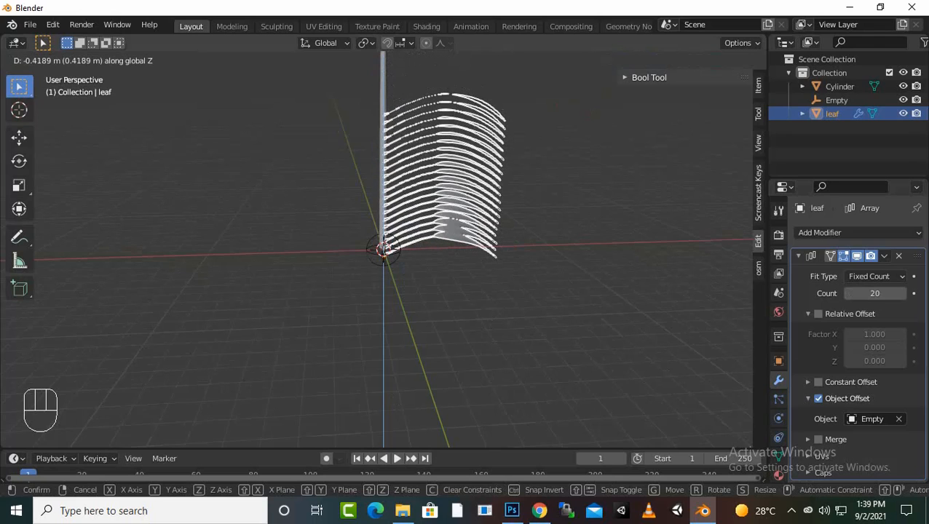
key(Return)
Adjust the leaf array's count to 22 so the copies reach near the stalk's tip
scroll(383, 249, down, 3)
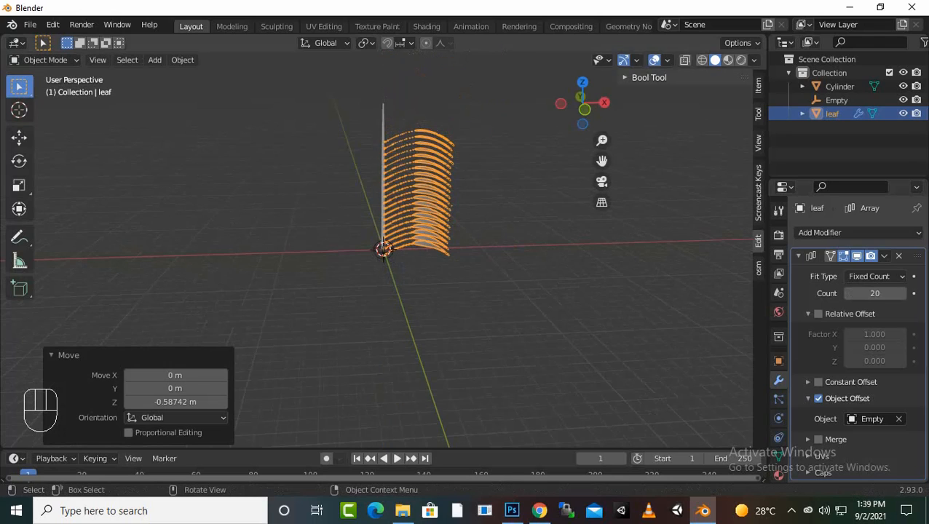
drag(601, 161, 598, 229)
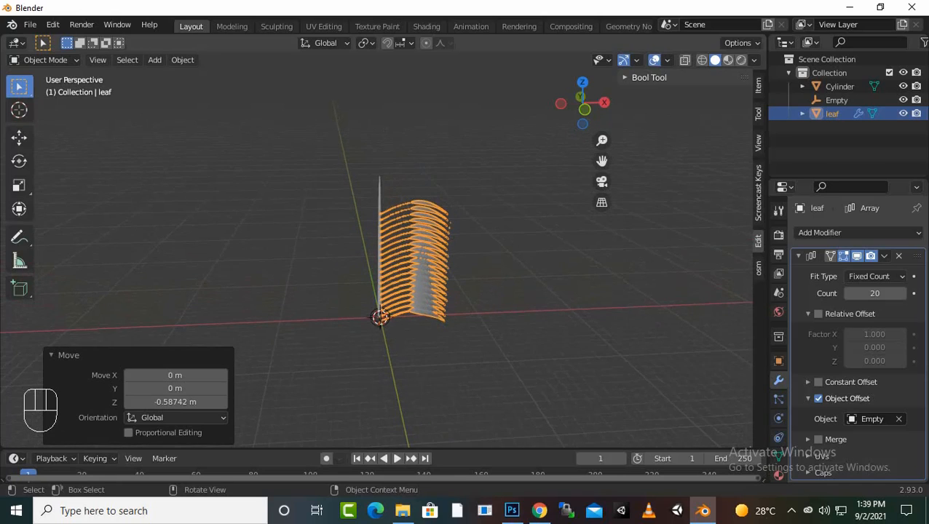
scroll(598, 229, up, 2)
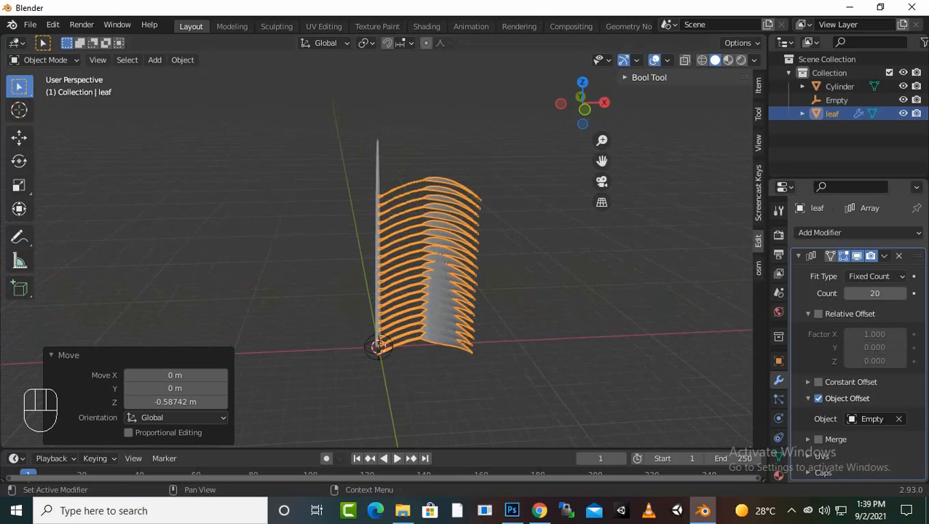
click(901, 293)
click(902, 293)
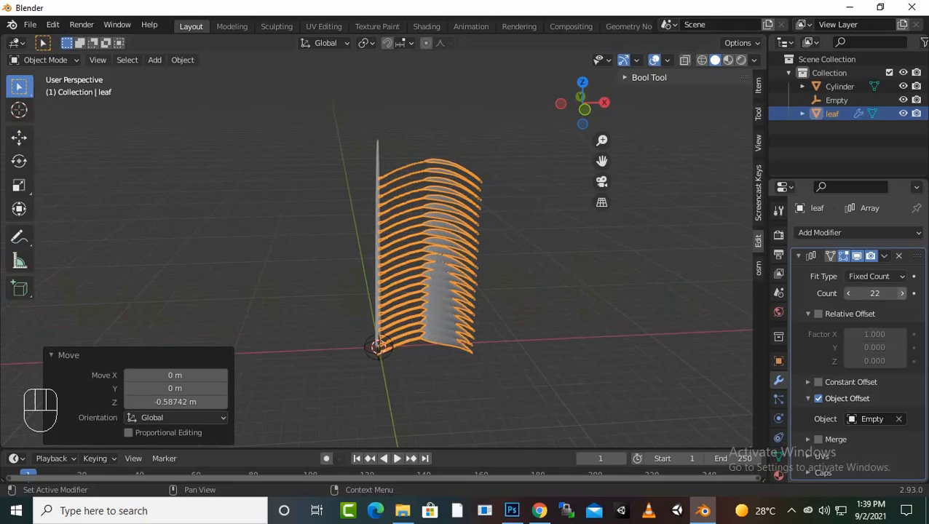
click(901, 293)
click(902, 294)
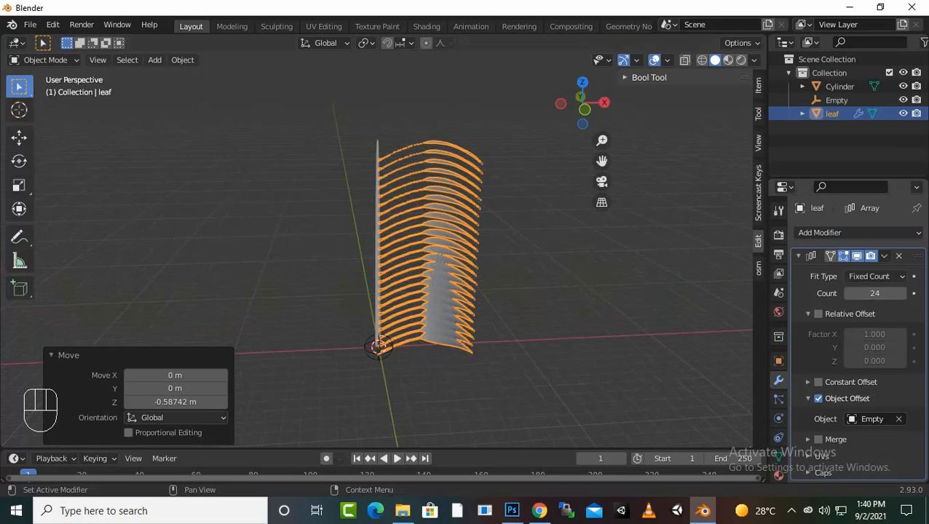
click(848, 293)
click(848, 293)
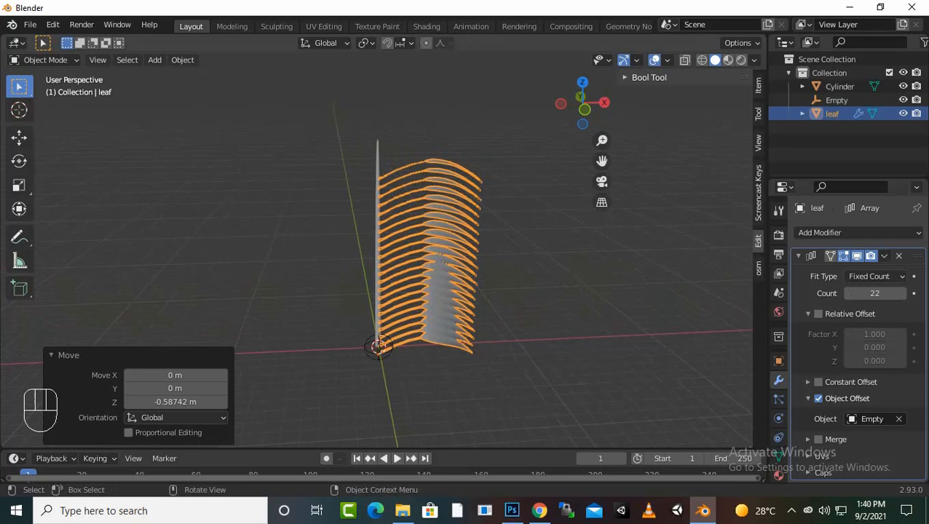
Rotate the sphere empty 153° about the global Z axis to fan the arrayed leaves around the stalk
scroll(377, 250, up, 7)
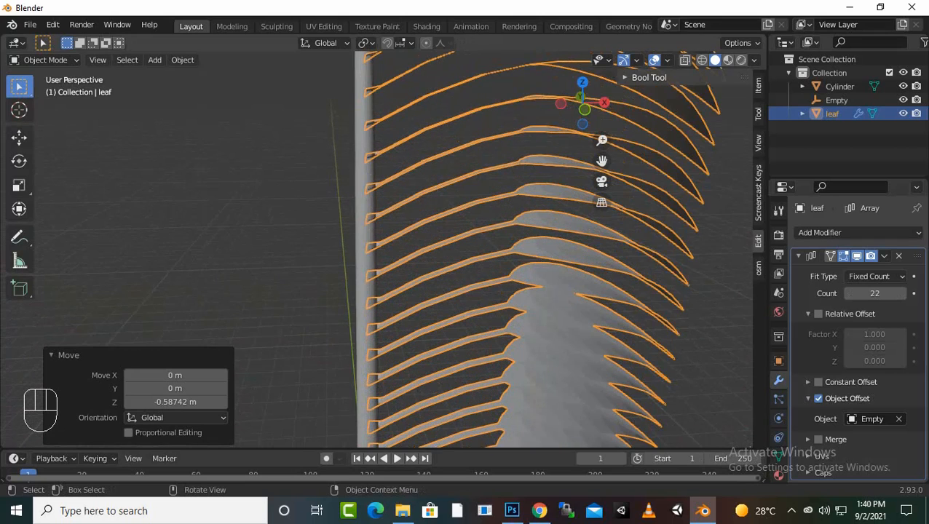
scroll(376, 249, down, 6)
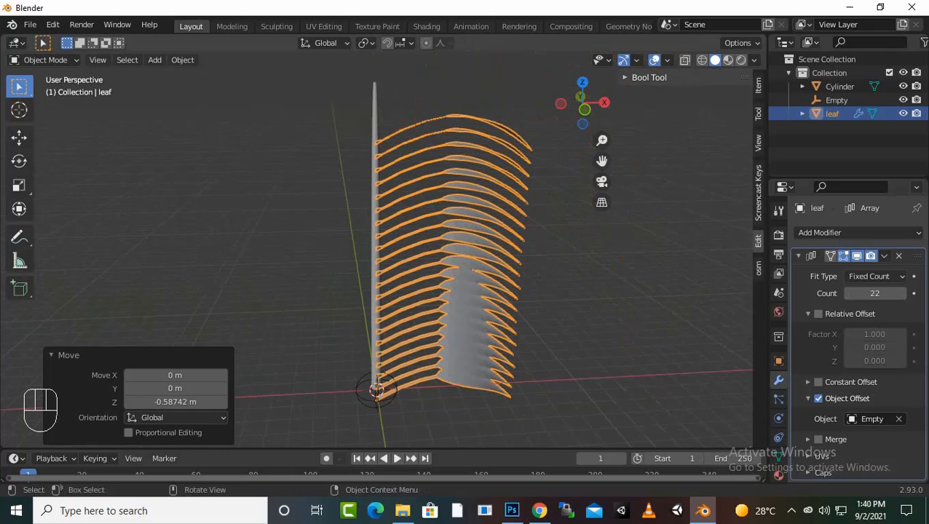
click(376, 391)
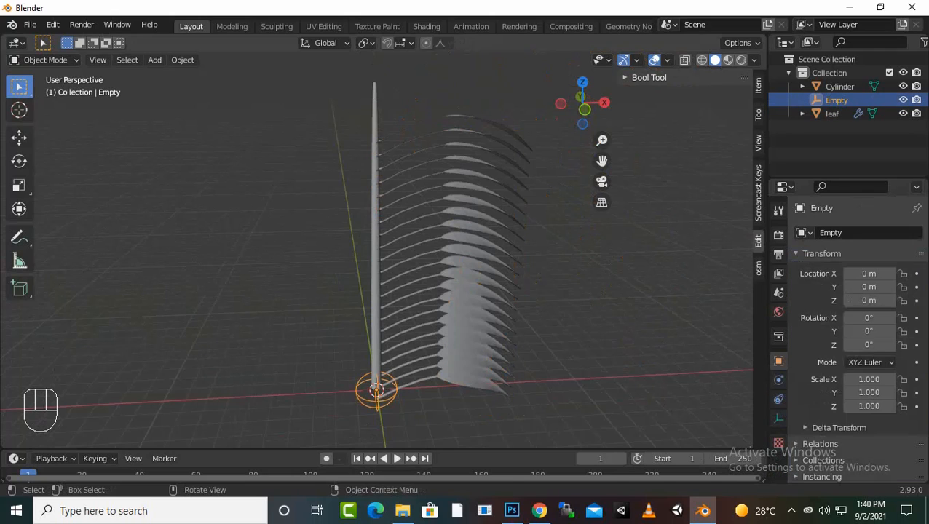
key(r)
key(z)
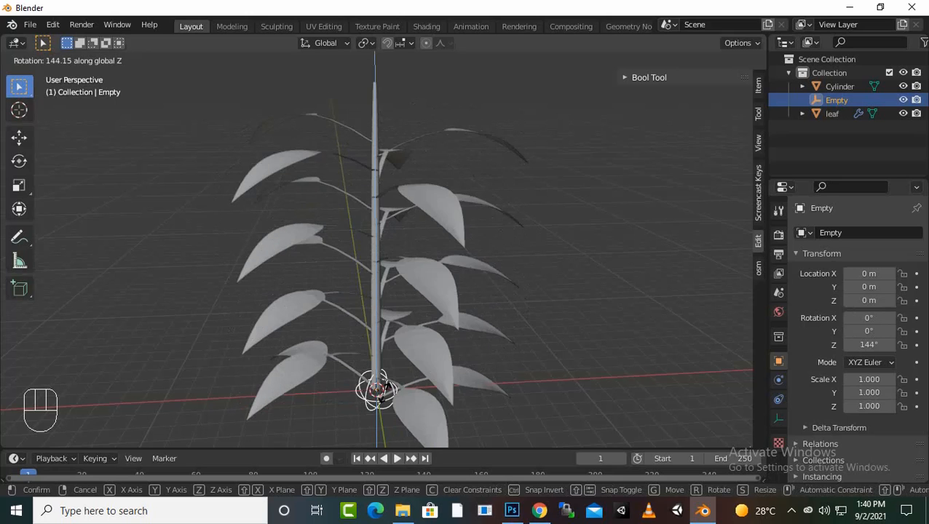
click(390, 391)
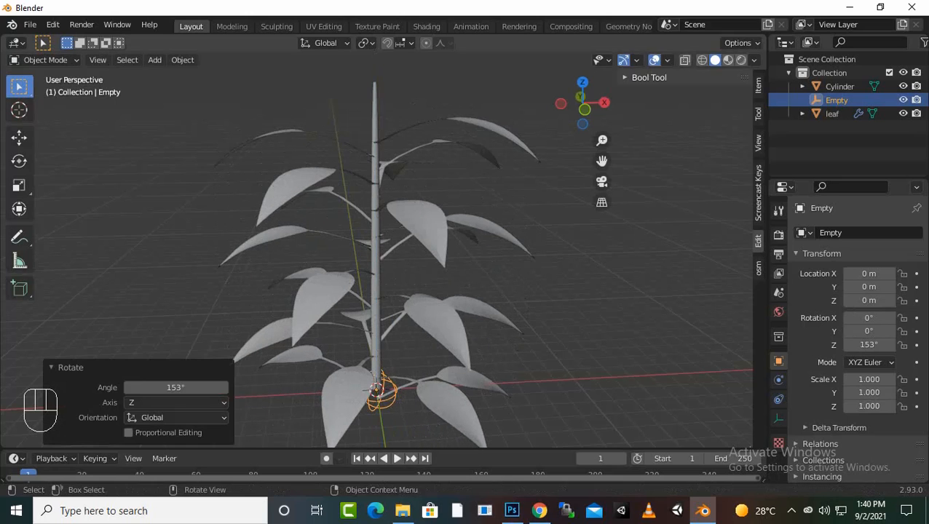
Try scaling the sphere empty to 0.834 so the arrayed leaves shrink progressively, and undo the scaling
middle_drag(390, 391, 325, 362)
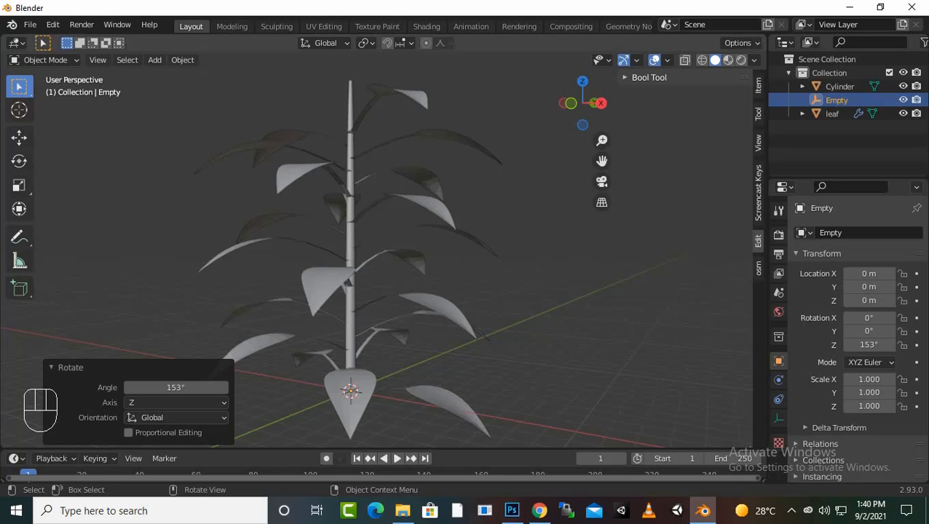
middle_drag(325, 361, 345, 371)
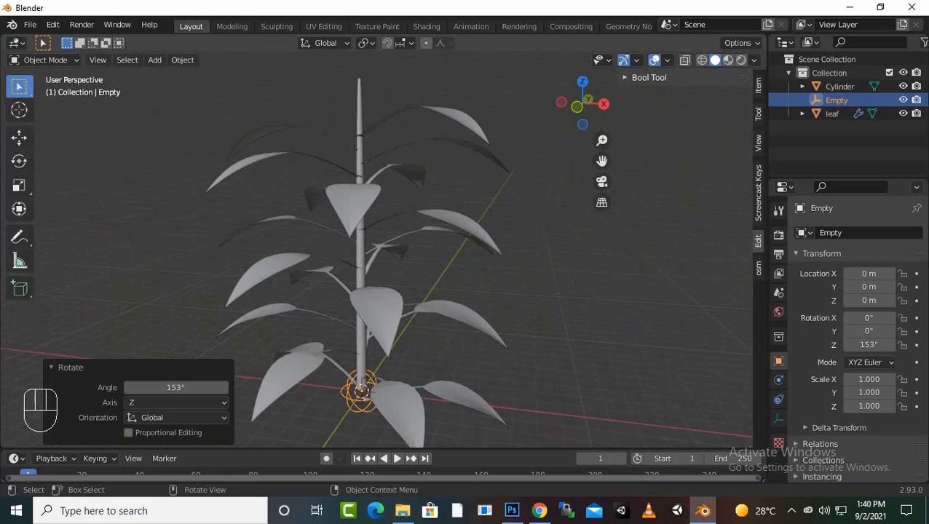
key(s)
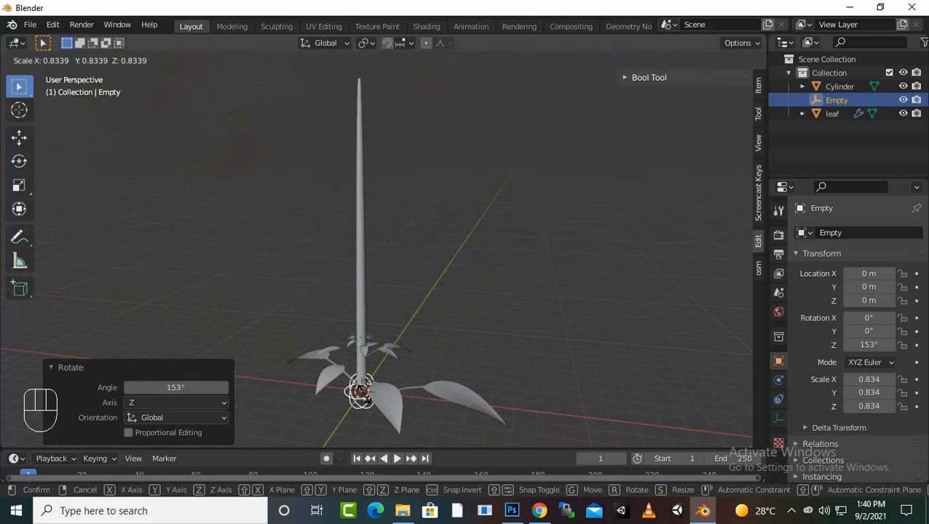
click(364, 394)
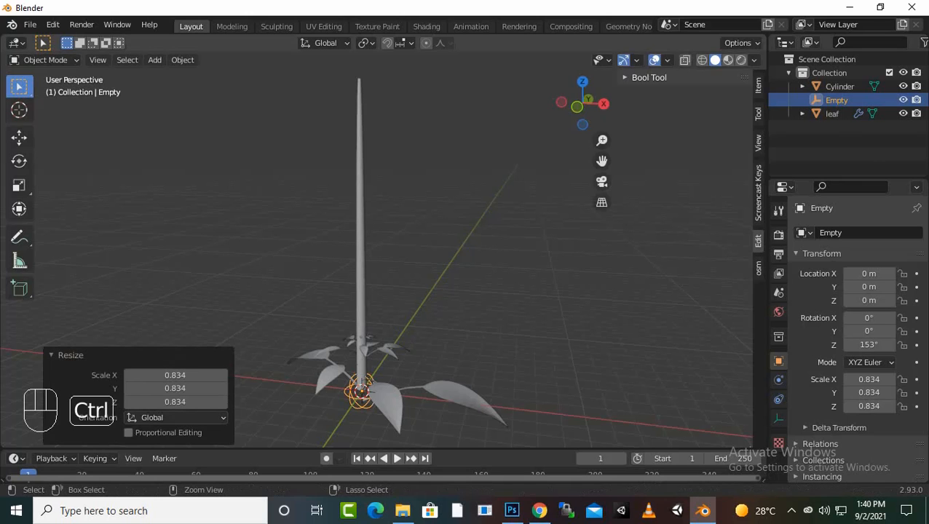
key(ctrl+z)
Deselect the empty and add a Bezier curve at the world origin
scroll(393, 251, down, 2)
middle_drag(393, 251, 470, 271)
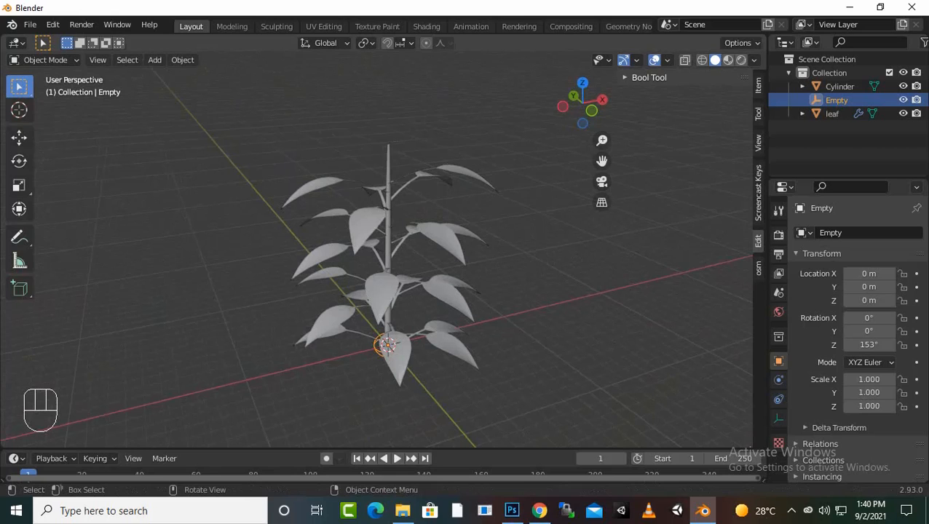
scroll(393, 251, up, 2)
scroll(393, 251, down, 1)
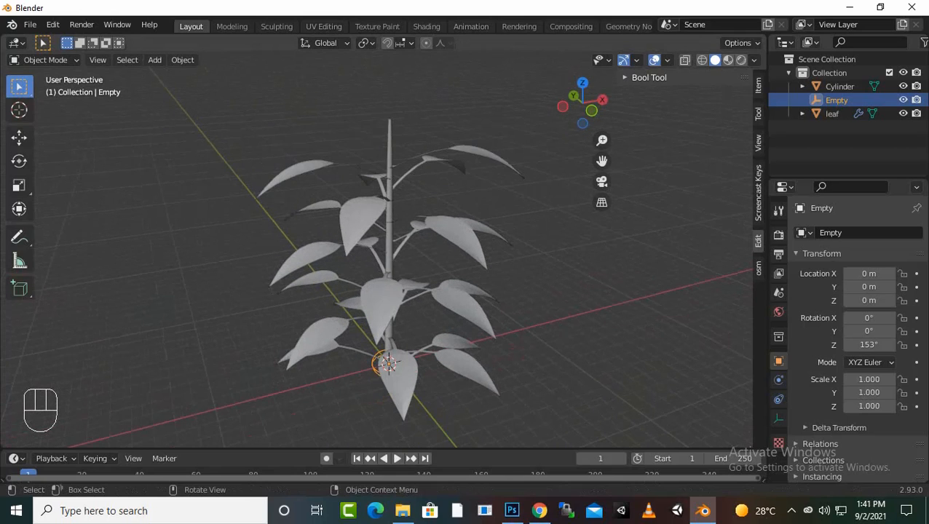
mouse_move(393, 251)
middle_down()
mouse_move(402, 293)
mouse_move(394, 254)
middle_up()
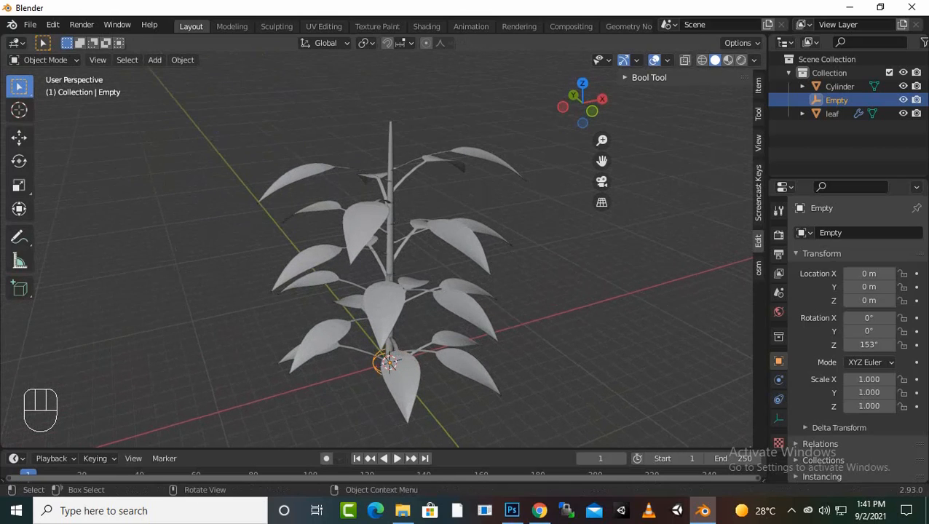
scroll(851, 364, down, 3)
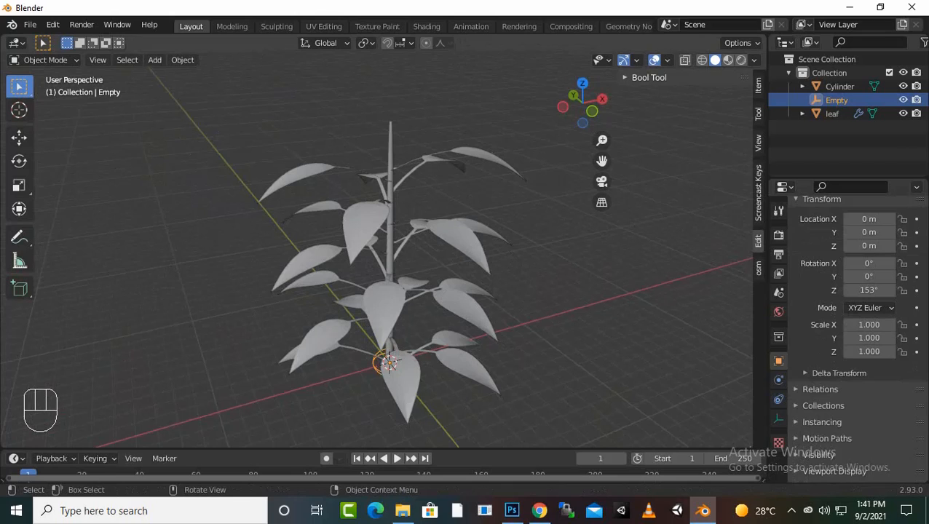
click(180, 313)
right_click(180, 313)
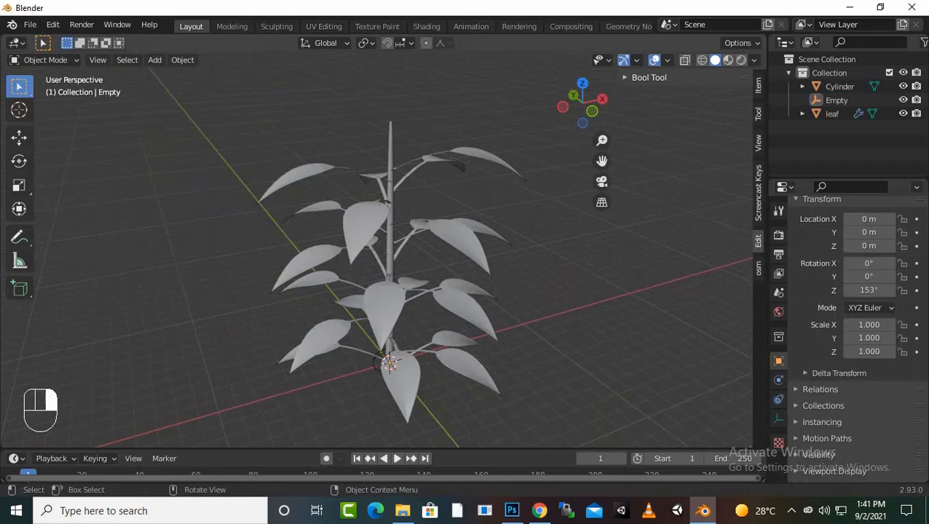
key(shift+a)
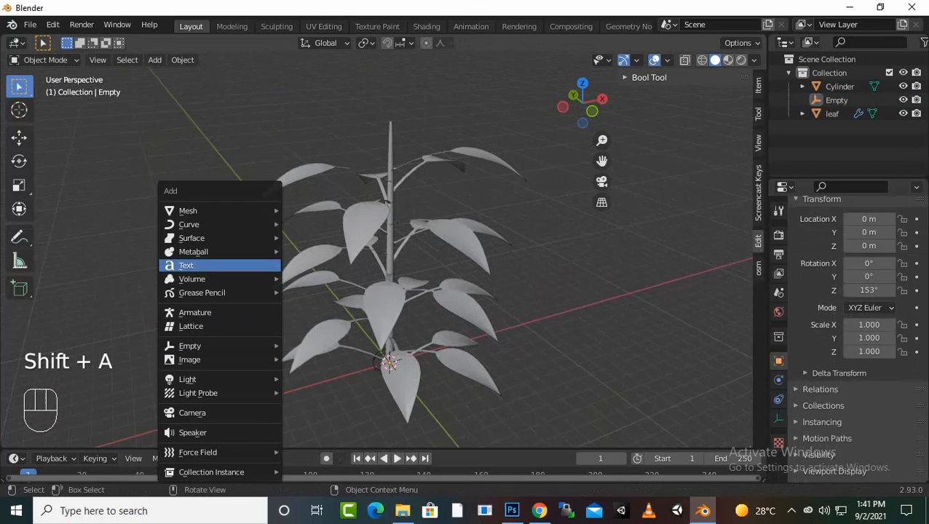
mouse_move(193, 238)
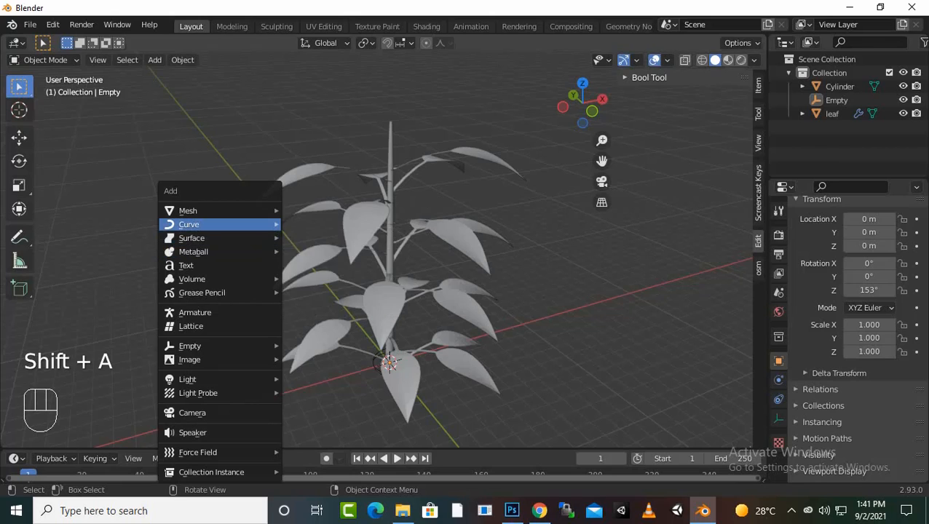
click(316, 224)
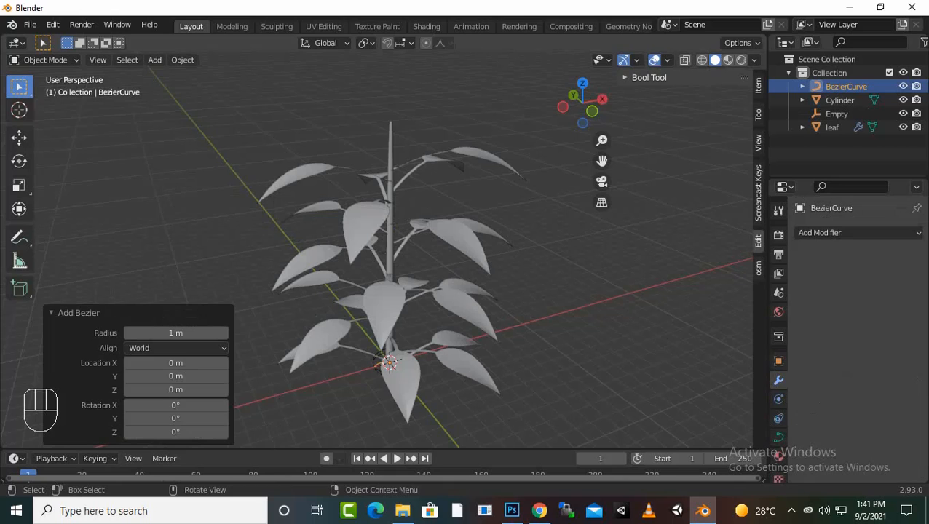
Put the Bezier curve in Edit Mode and select the handle at its +X end
scroll(376, 253, up, 3)
middle_drag(376, 253, 380, 156)
scroll(358, 195, down, 5)
scroll(380, 156, up, 2)
scroll(377, 253, up, 1)
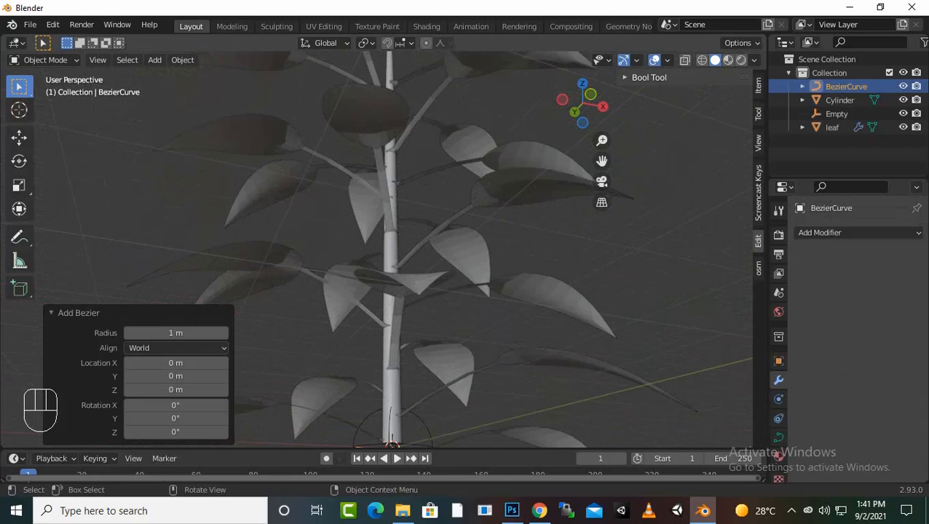
middle_drag(376, 254, 376, 276)
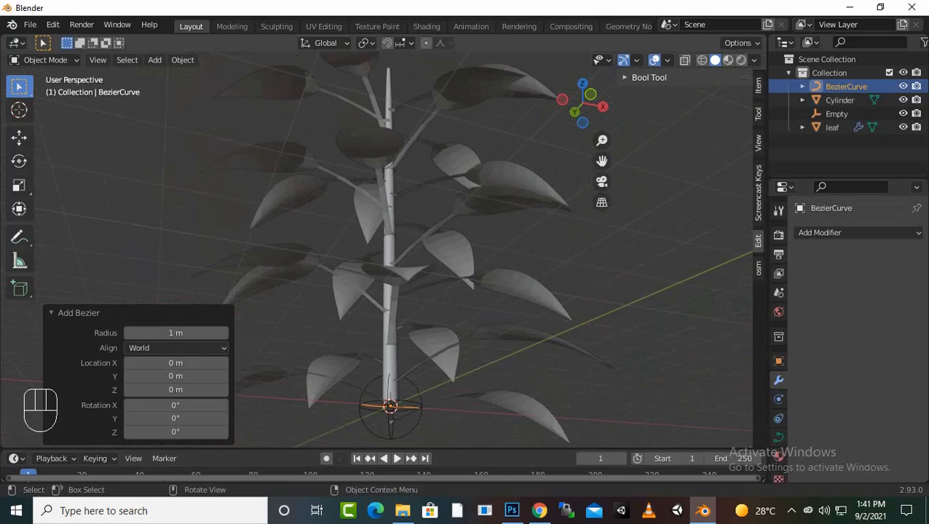
key(Tab)
drag(416, 399, 451, 432)
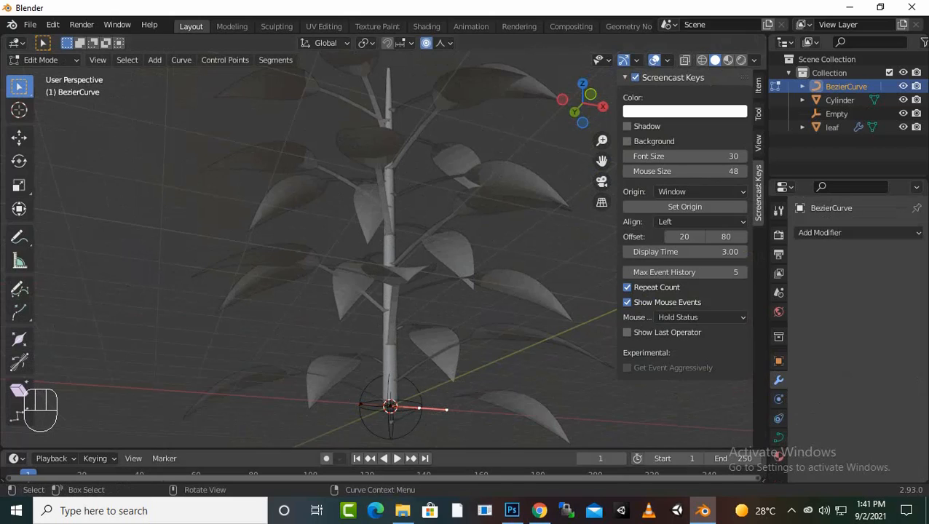
Switch the viewport shading to Material Preview
middle_drag(313, 240, 310, 251)
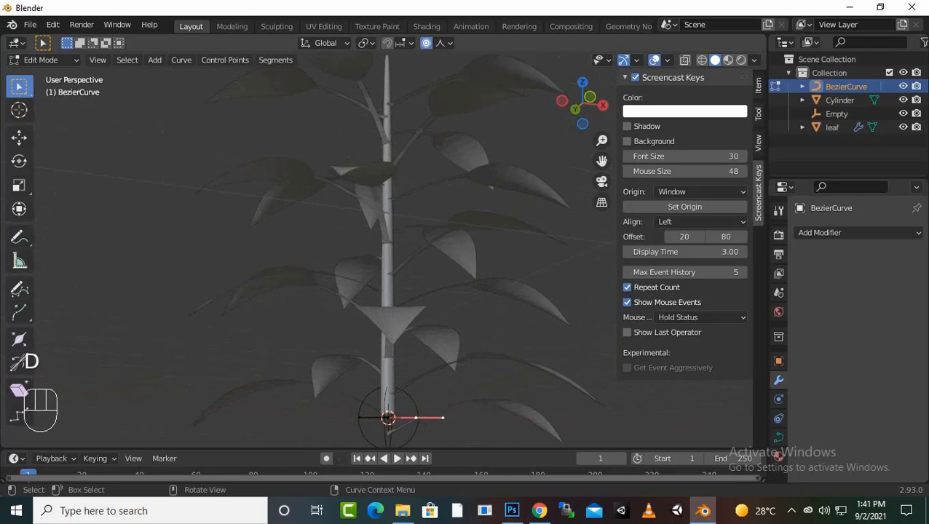
key(z)
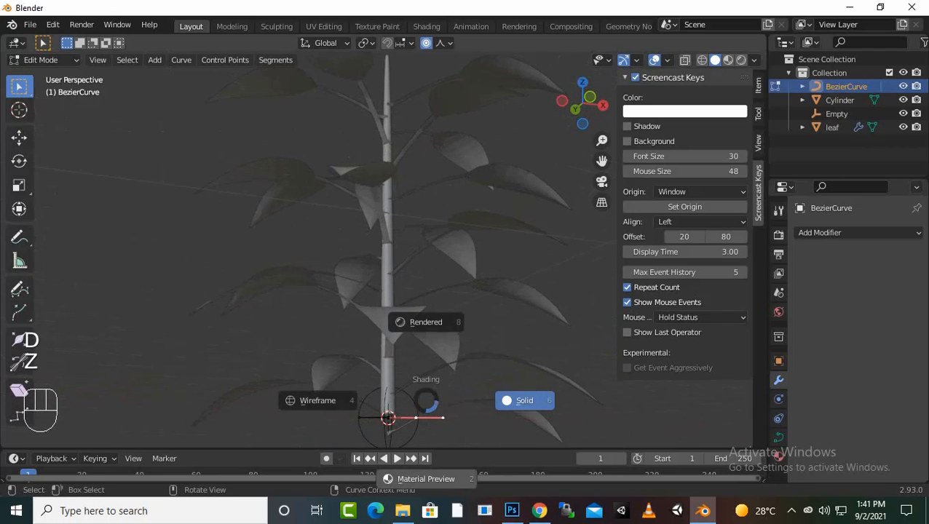
key(2)
key(Escape)
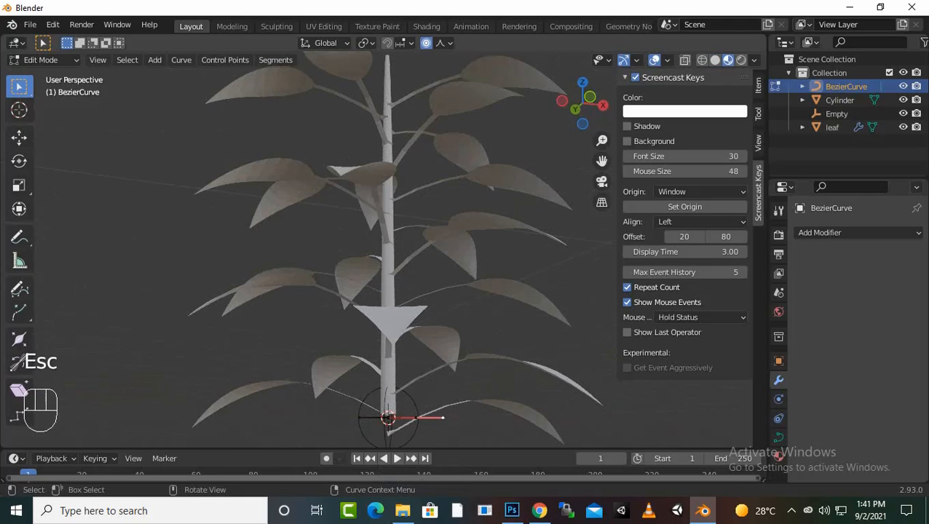
Try moving the curve's end handle about 0.74 m in X, -0.77 m in Y and 1.47 m in Z with proportional editing; undo and leave Edit Mode
key(g)
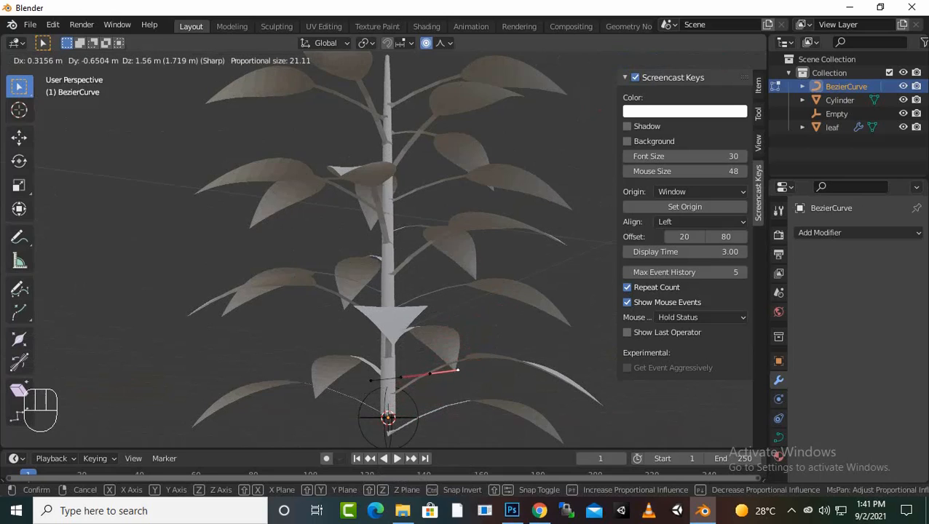
click(471, 376)
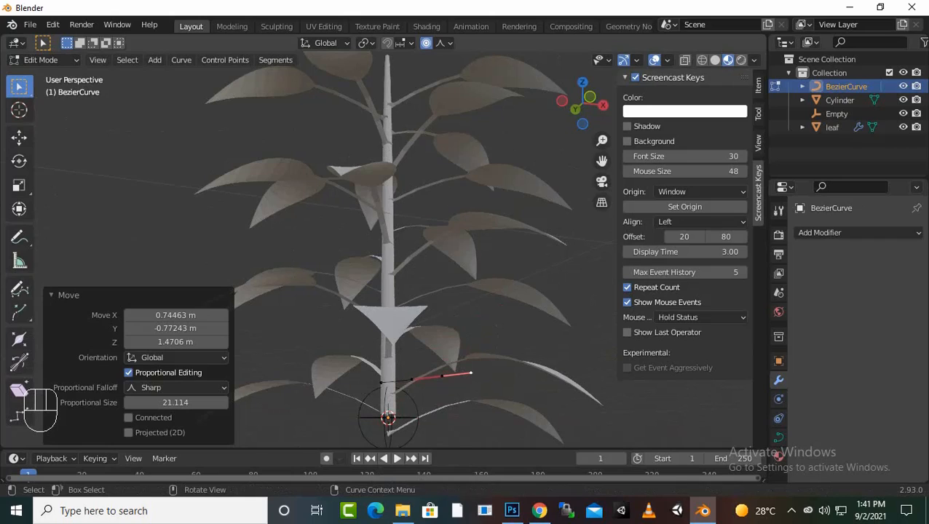
key(ctrl+z)
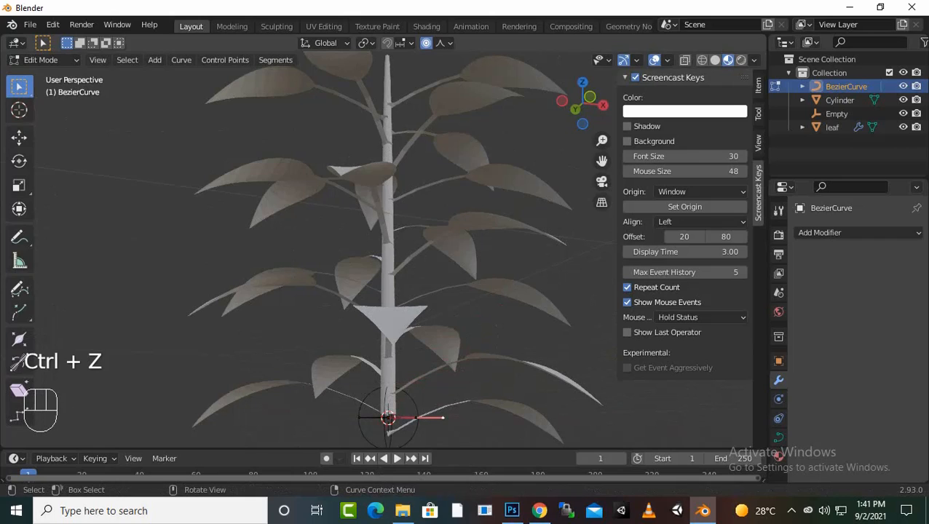
key(Tab)
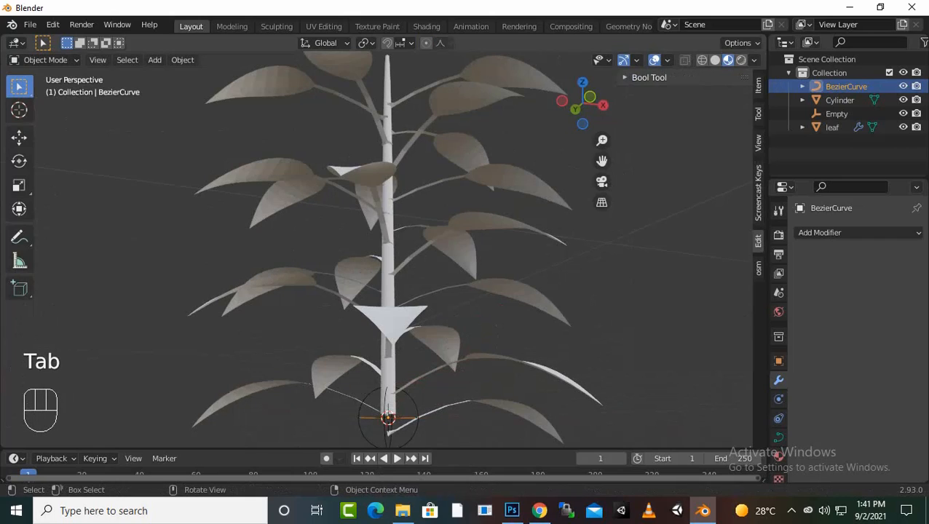
Select the sphere empty at the stalk's base and hide it
click(416, 425)
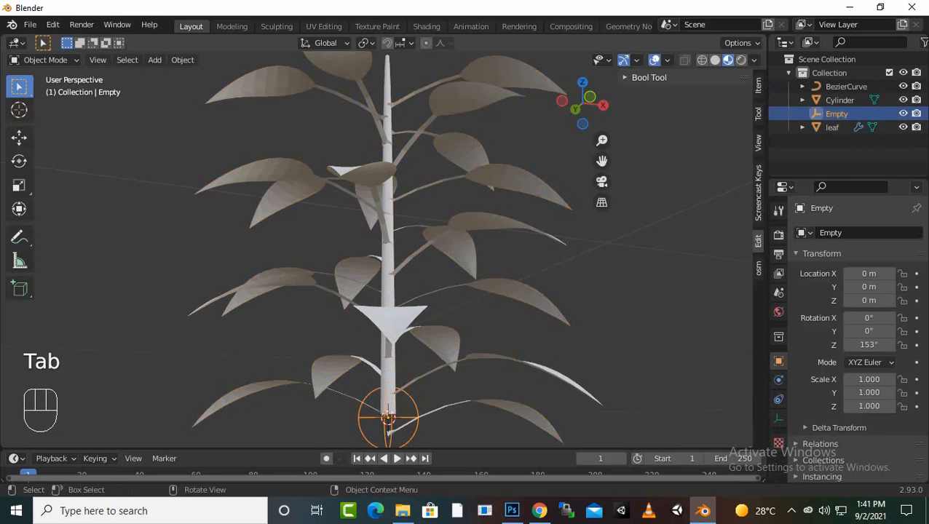
middle_drag(408, 291, 418, 330)
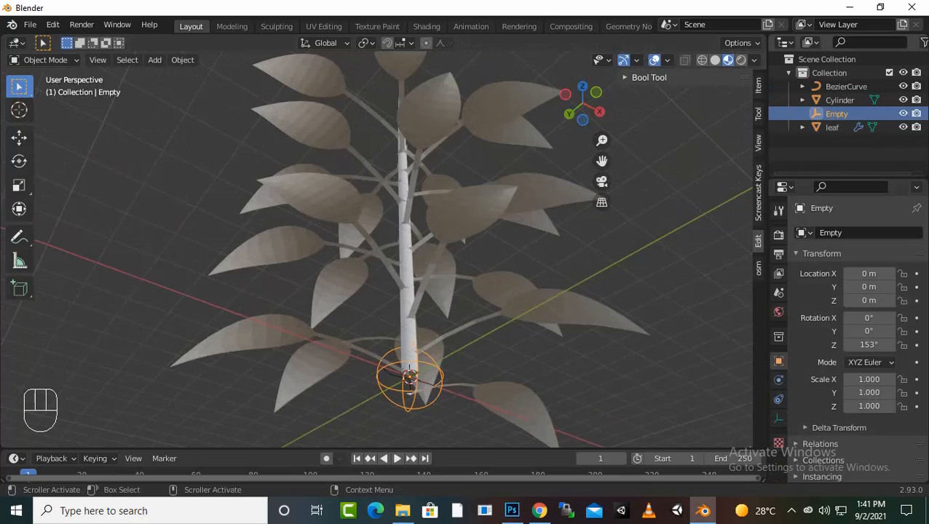
key(h)
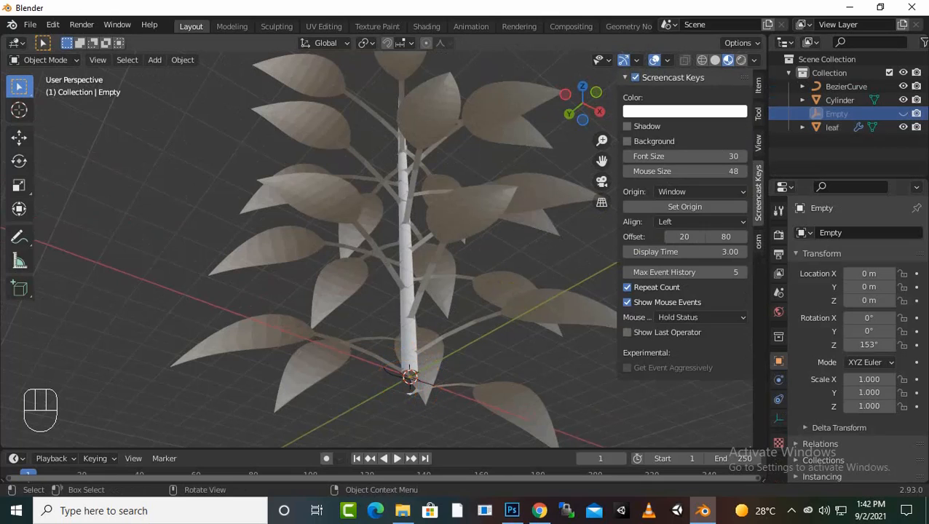
Isolate the Bezier curve by hiding all unselected objects
click(845, 86)
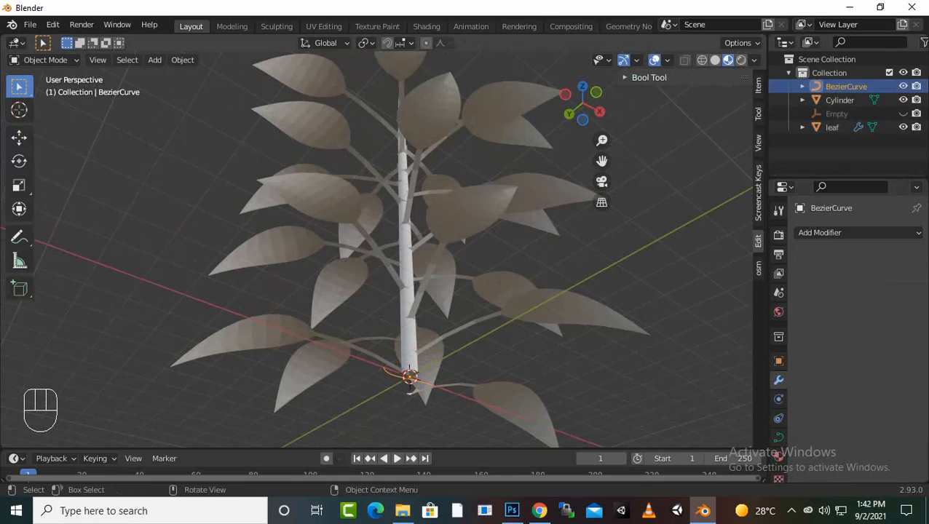
middle_drag(463, 240, 454, 265)
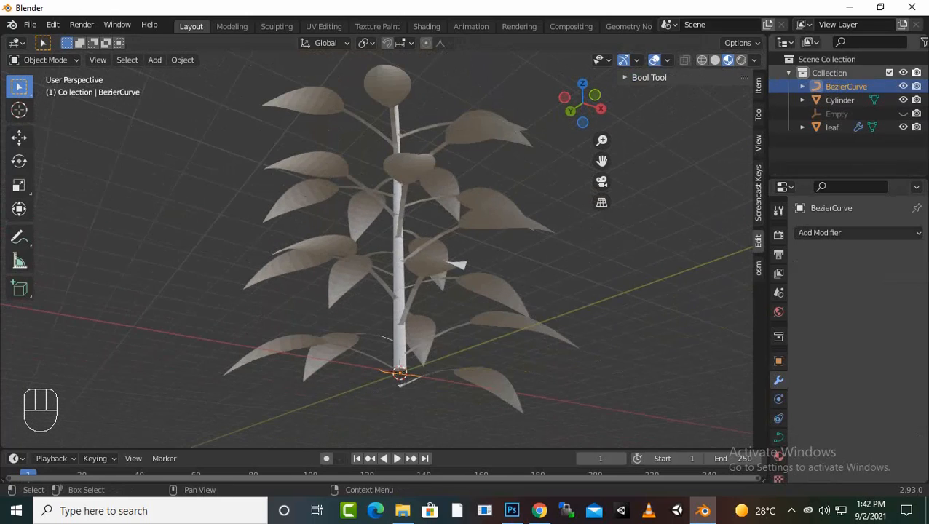
key(shift+h)
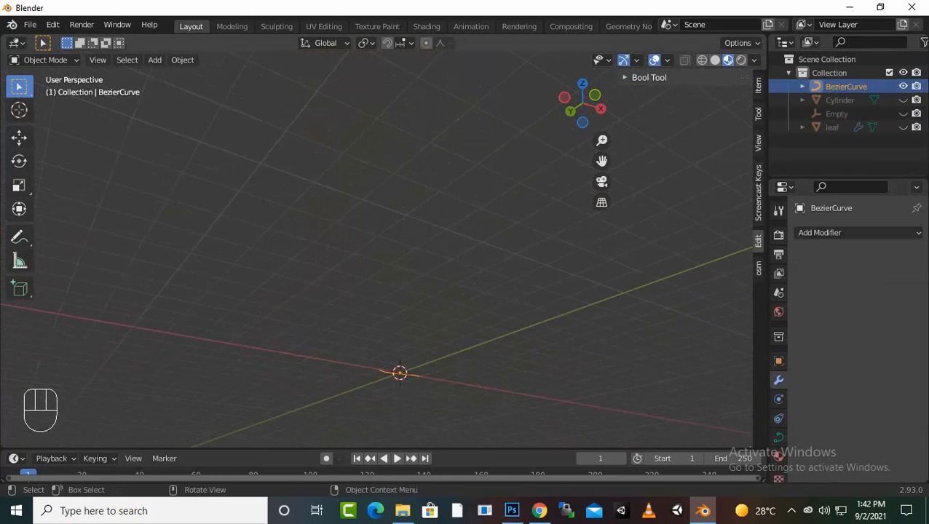
Enter Edit Mode on the isolated Bezier curve and select the handle at its +X end
middle_drag(398, 291, 484, 280)
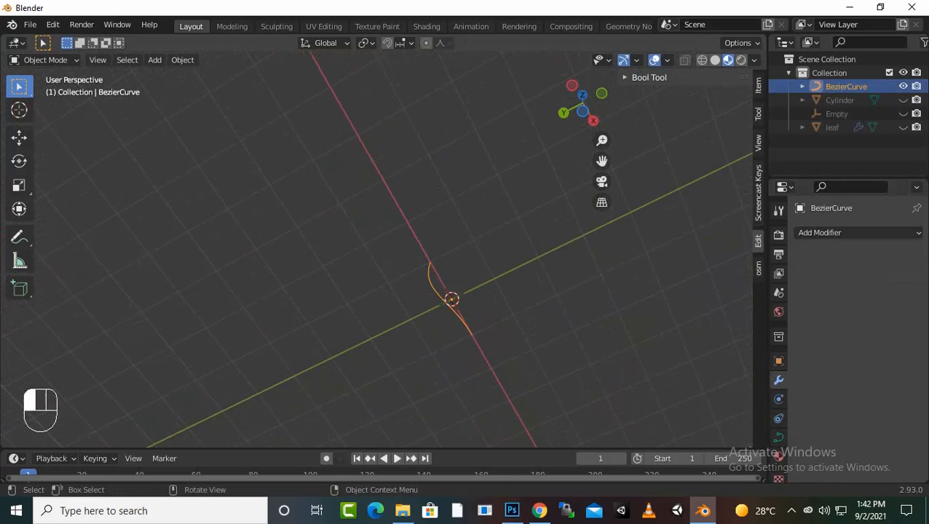
key(Tab)
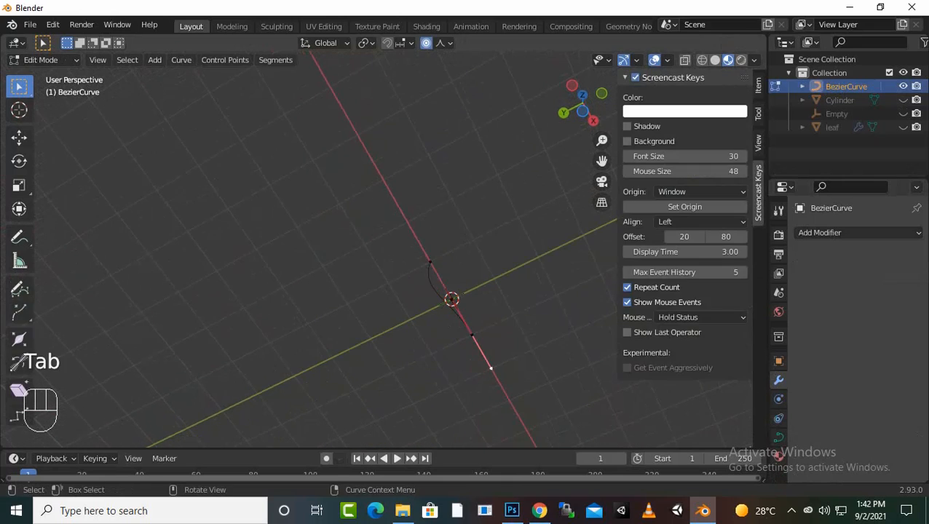
middle_drag(484, 281, 553, 287)
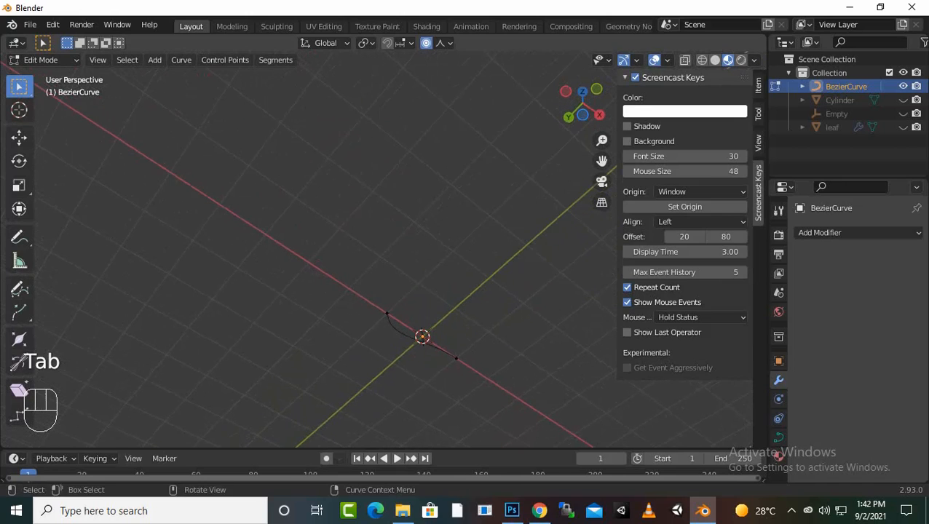
drag(452, 343, 475, 382)
middle_drag(475, 381, 582, 373)
drag(439, 378, 405, 443)
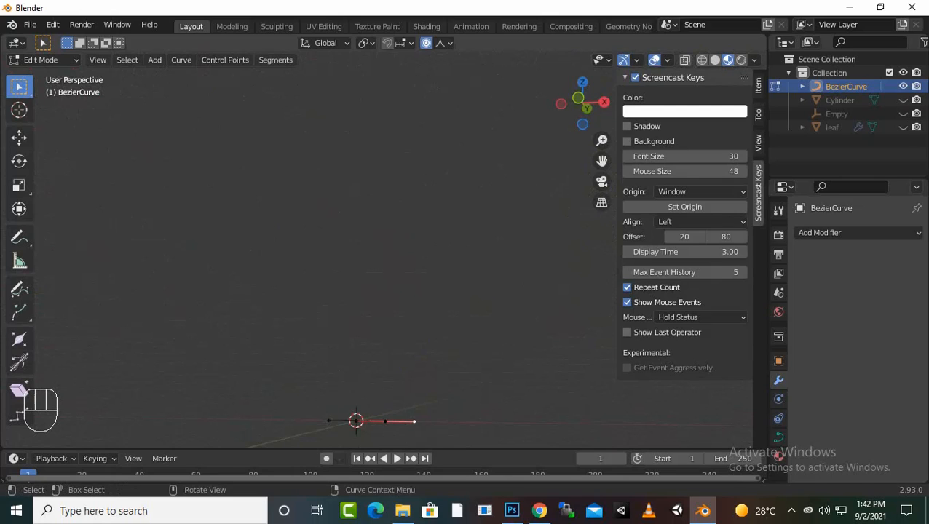
Try moving the selected handle about 1.00 m in X, -0.31 m in Y and 1.97 m in Z with proportional editing, and undo the move
key(g)
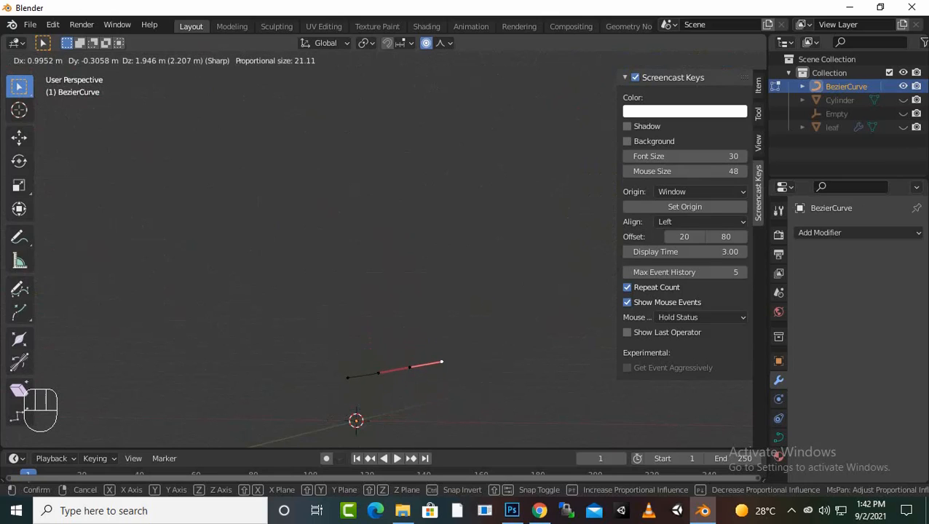
click(441, 361)
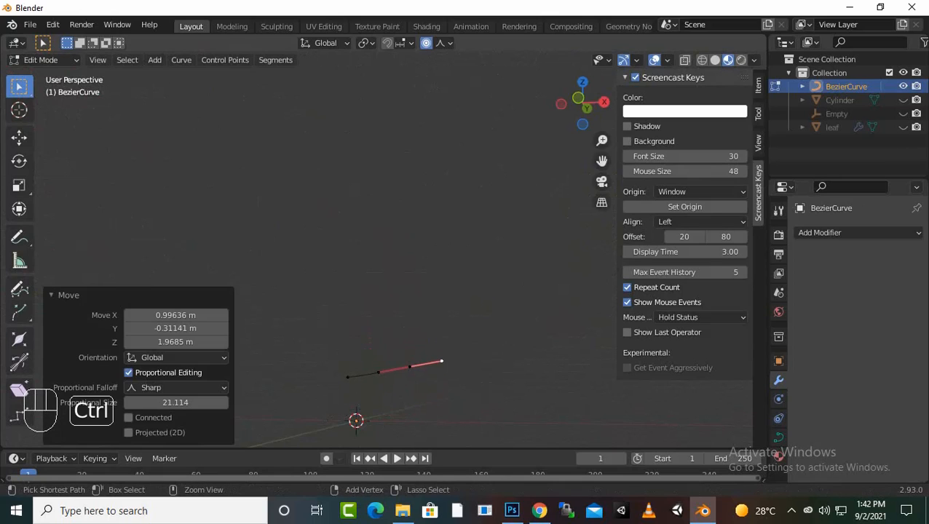
key(ctrl+z)
Turn off proportional editing for the Bezier curve
click(426, 42)
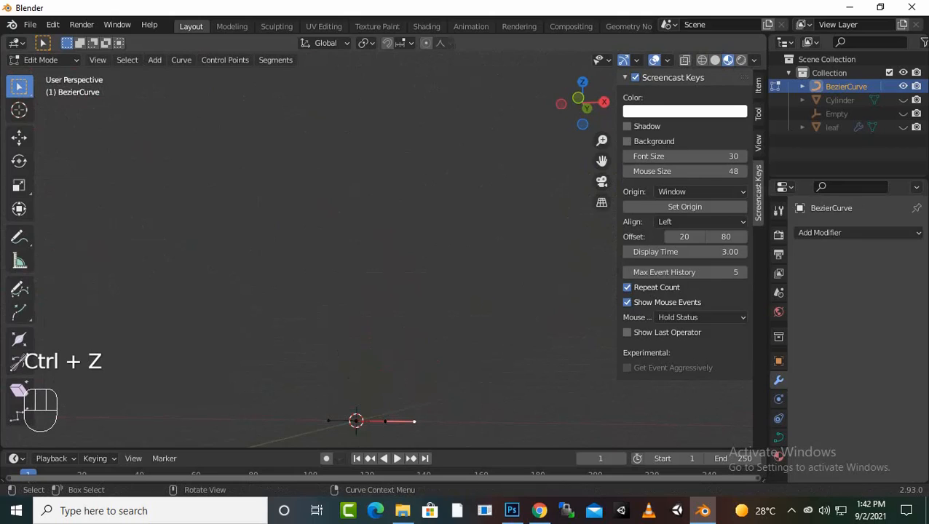
Move the selected handle of the Bezier curve up about 8.29 m along the global Z axis
key(g)
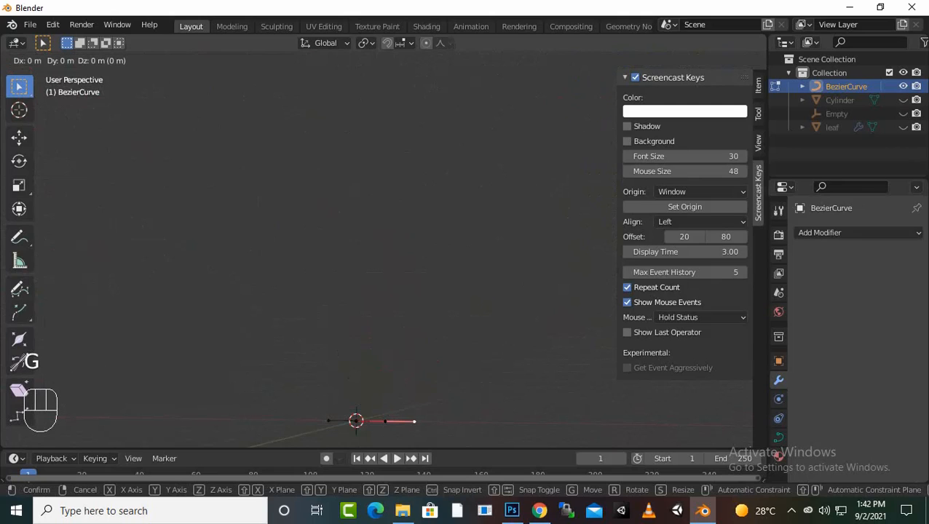
key(z)
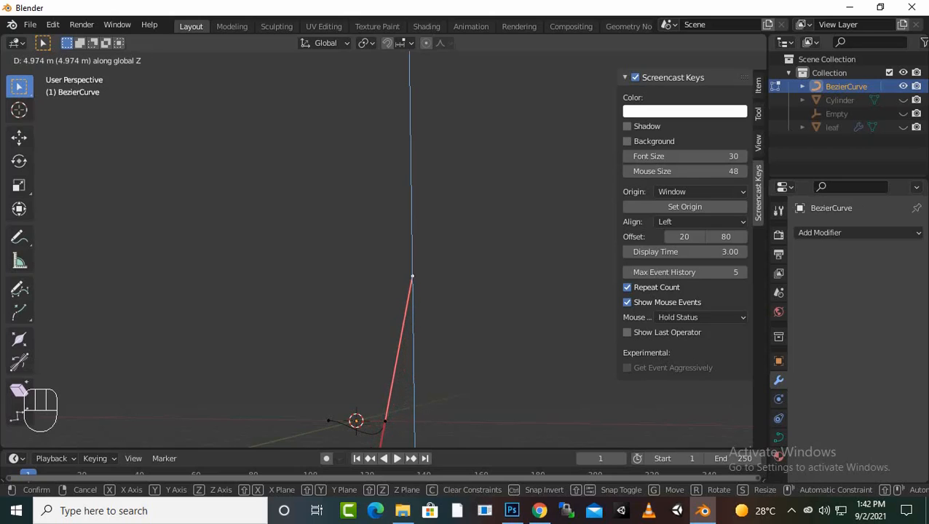
click(410, 191)
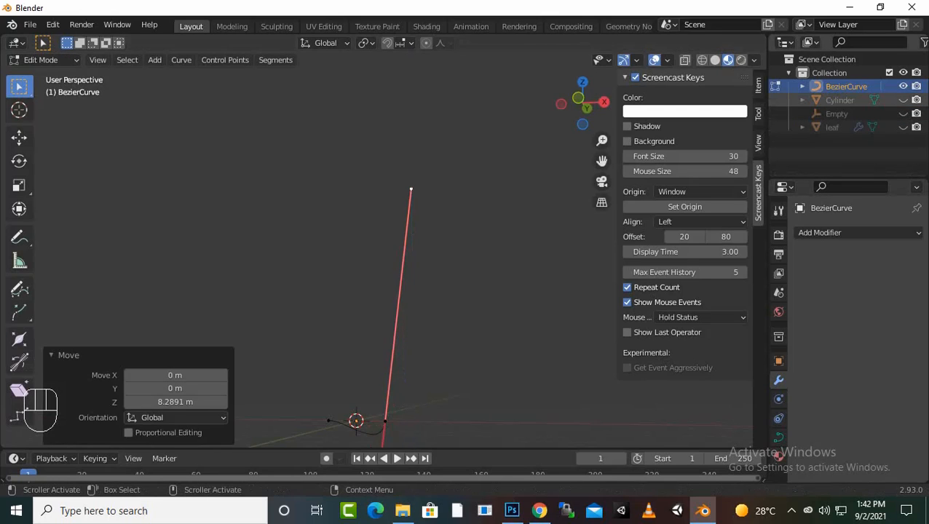
Unhide the Cylinder and move the curve's +X end control point about -0.40 m in X, -1.75 m in Y and 6.37 m in Z
click(903, 99)
middle_drag(364, 291, 364, 277)
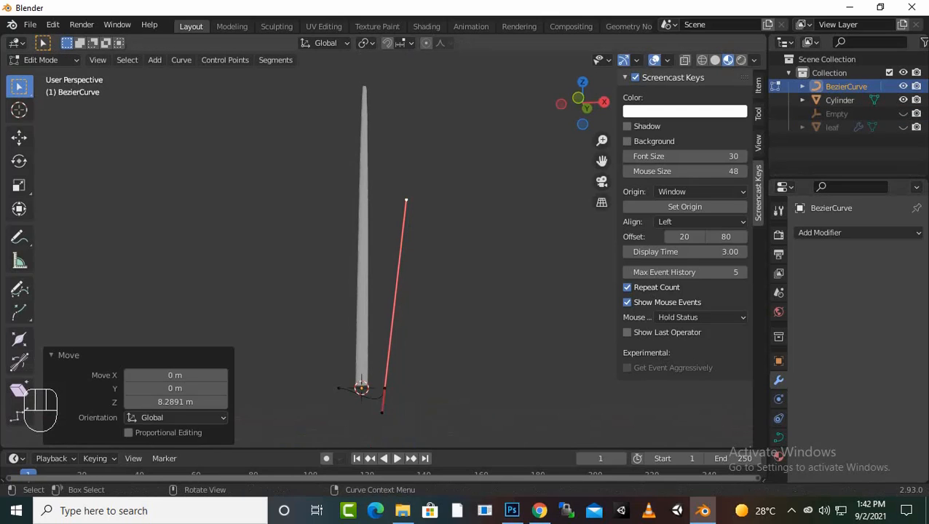
drag(365, 377, 403, 398)
key(g)
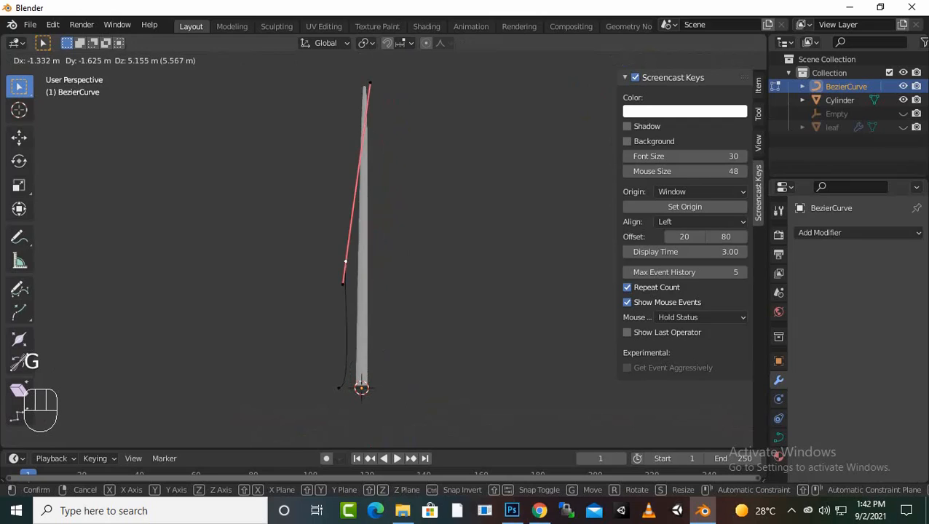
click(386, 241)
scroll(386, 241, down, 2)
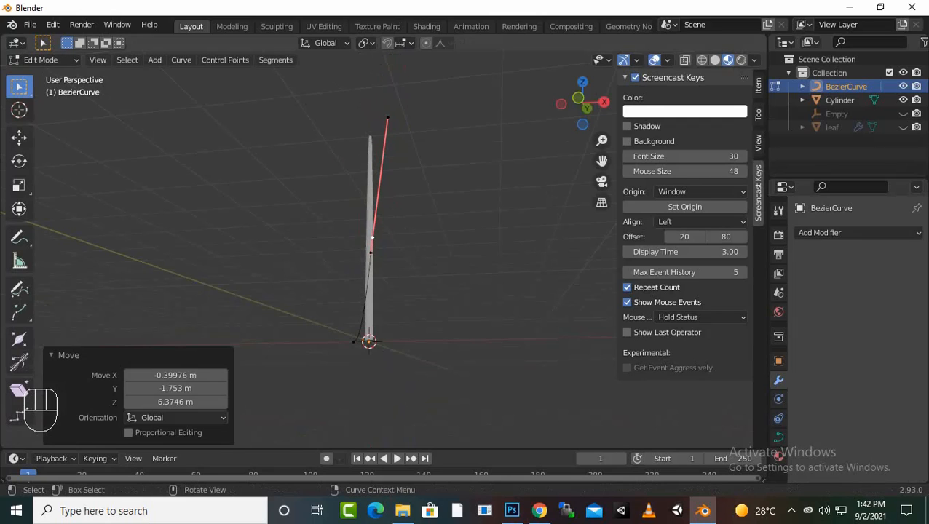
Move the upper handle of the raised control point about 0.90 m in X, 1.30 m in Y and -4.24 m in Z
click(401, 110)
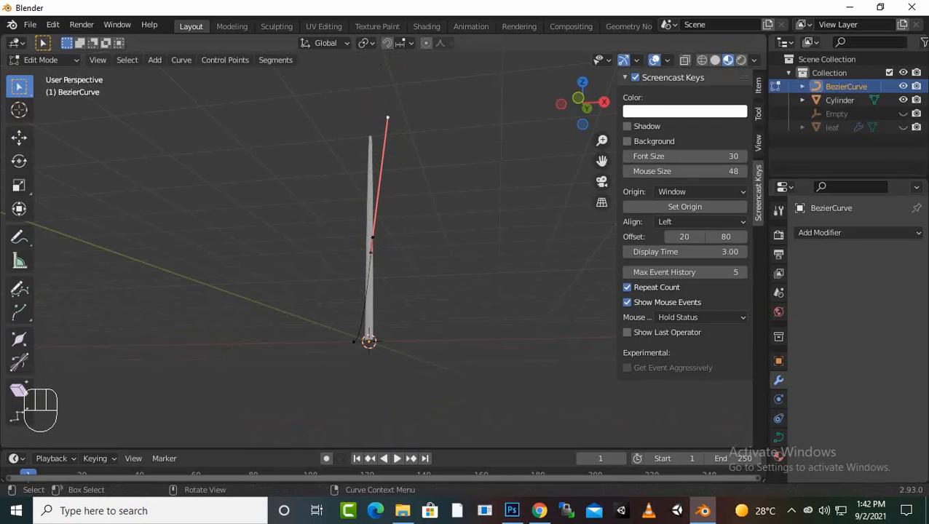
key(g)
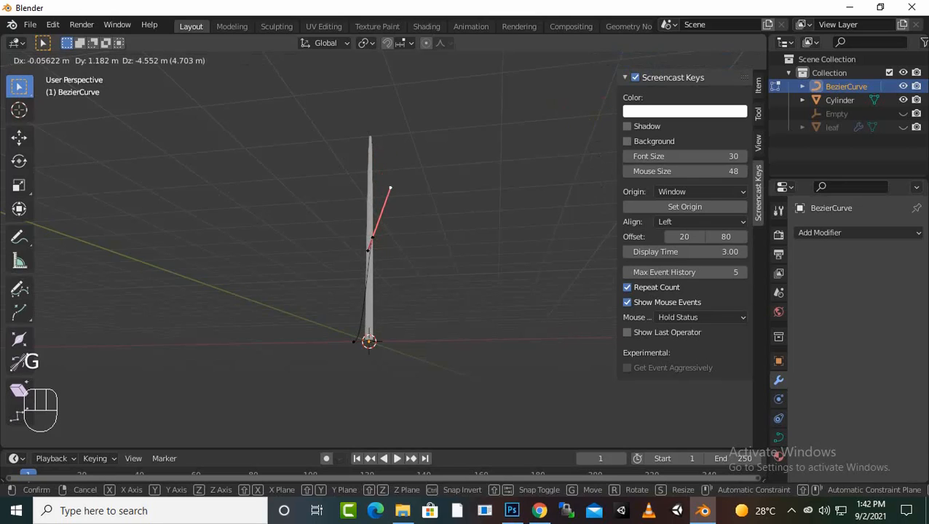
click(411, 180)
scroll(410, 181, up, 3)
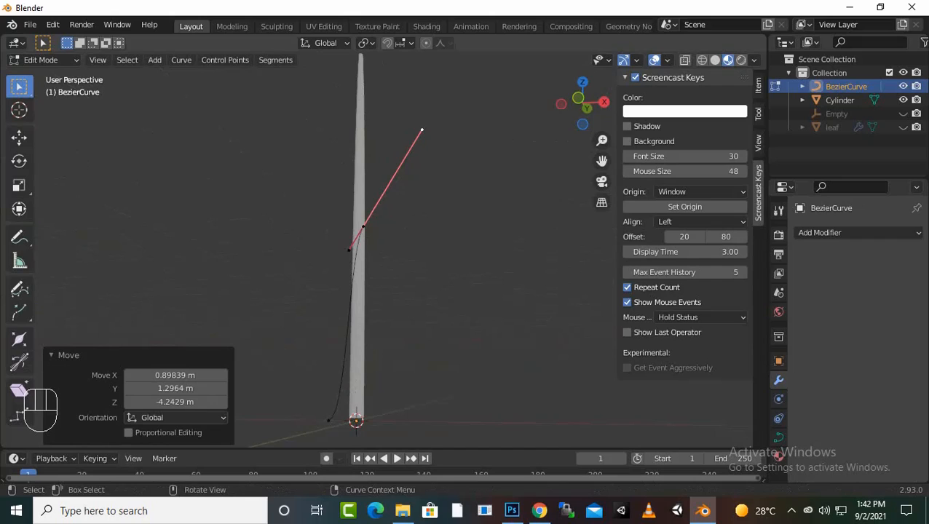
Move the curve's raised end point with its handles about -0.83 m in X, 0.46 m in Y and -2.42 m in Z
click(329, 419)
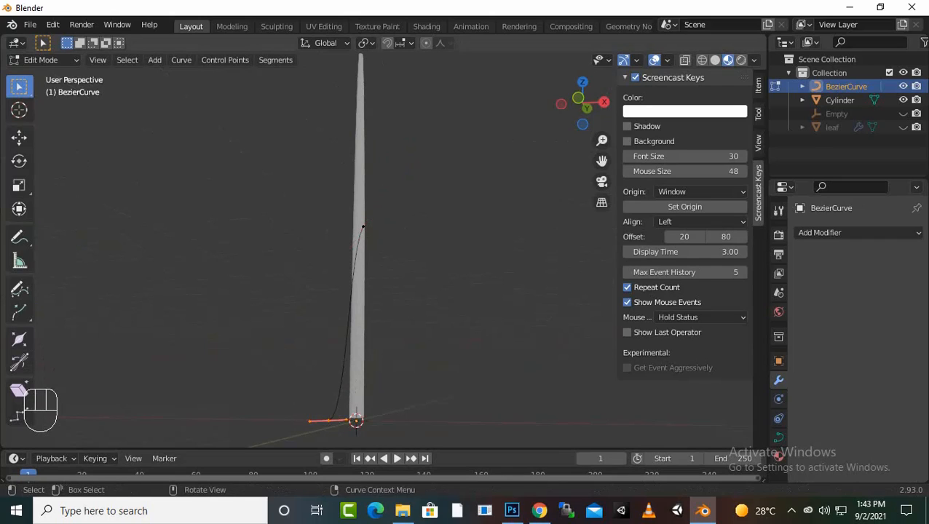
click(362, 227)
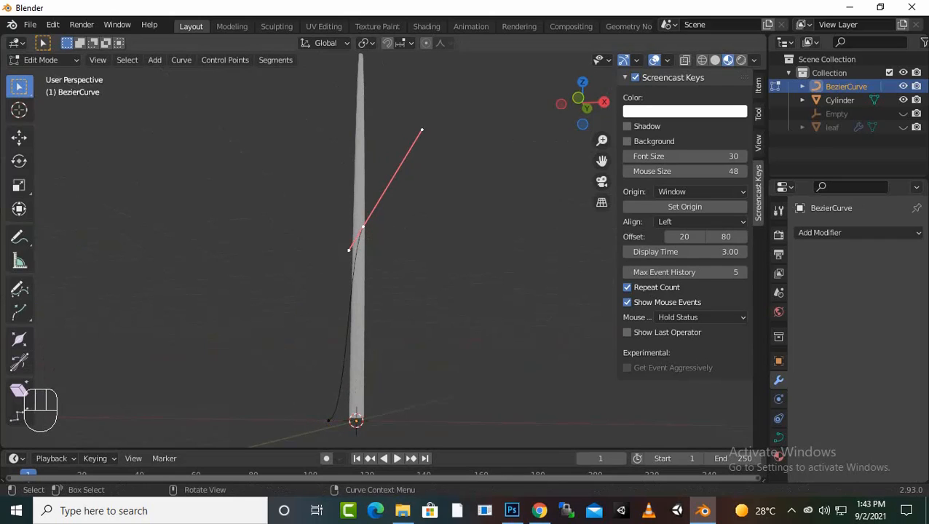
key(g)
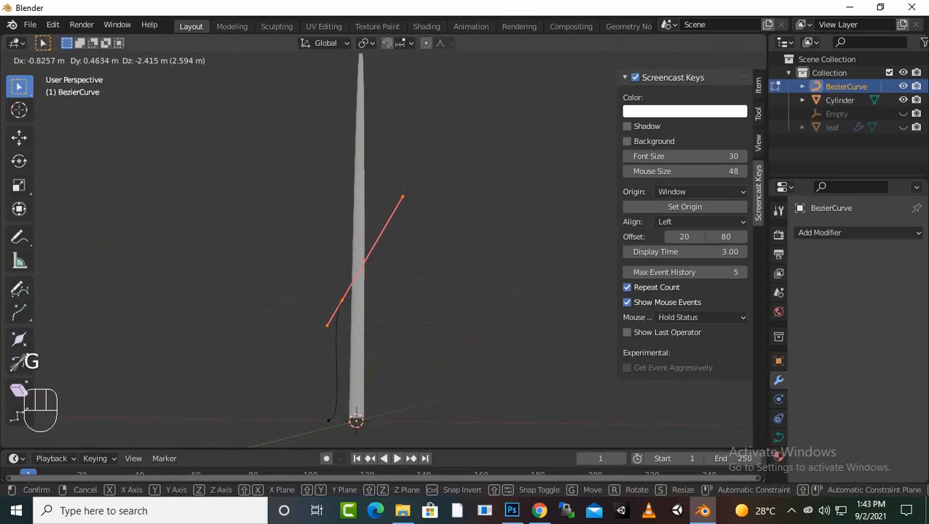
click(342, 300)
Shorten the end point's upper handle by moving it about -0.79 m in X, 0.32 m in Y and -1.85 m in Z
drag(379, 126, 441, 238)
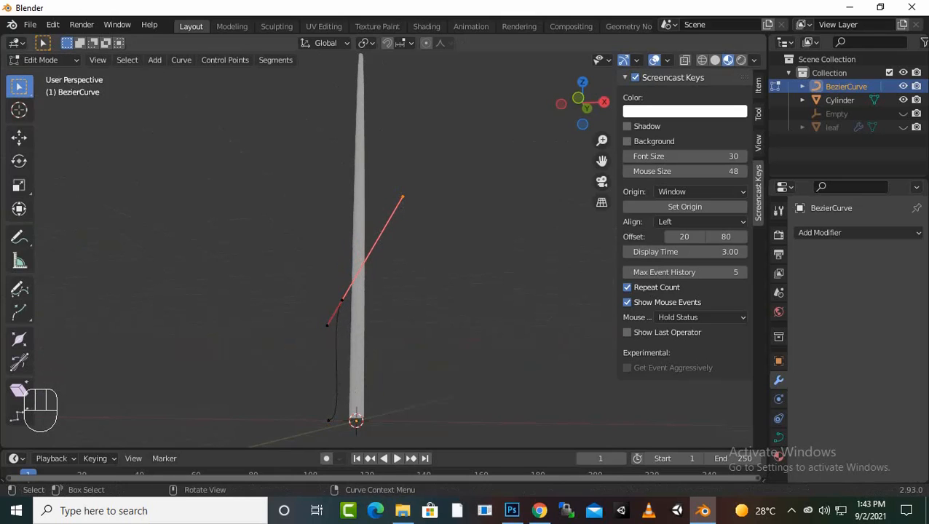
key(g)
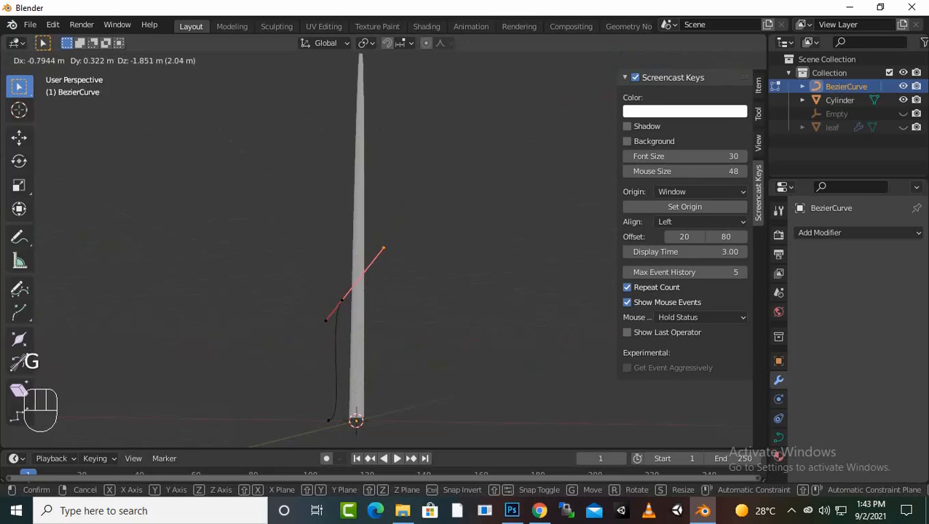
click(383, 249)
Extrude three points from the curve's upper end by about (0.76, -0.59, 2.86), (-0.42, -0.81, 2.75) and (2.60, 0.21, 1.23) m, and clear the selection
key(e)
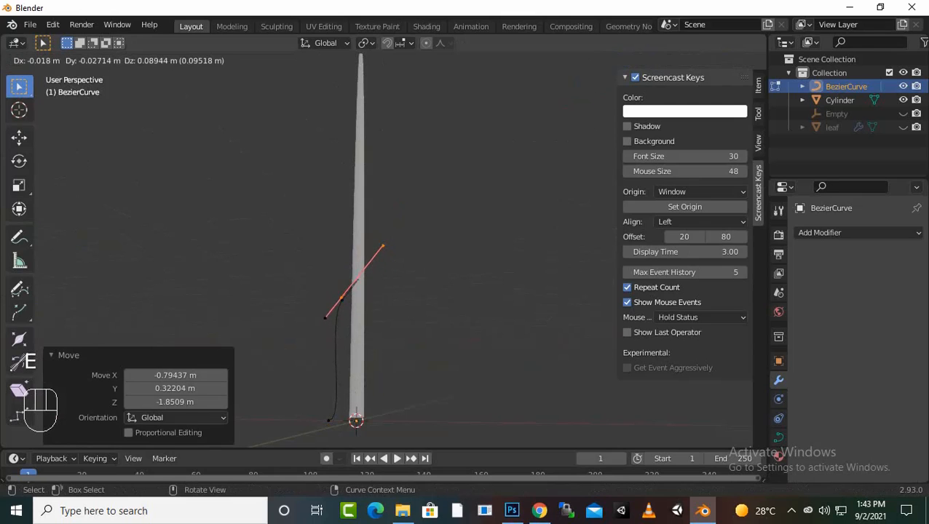
click(400, 168)
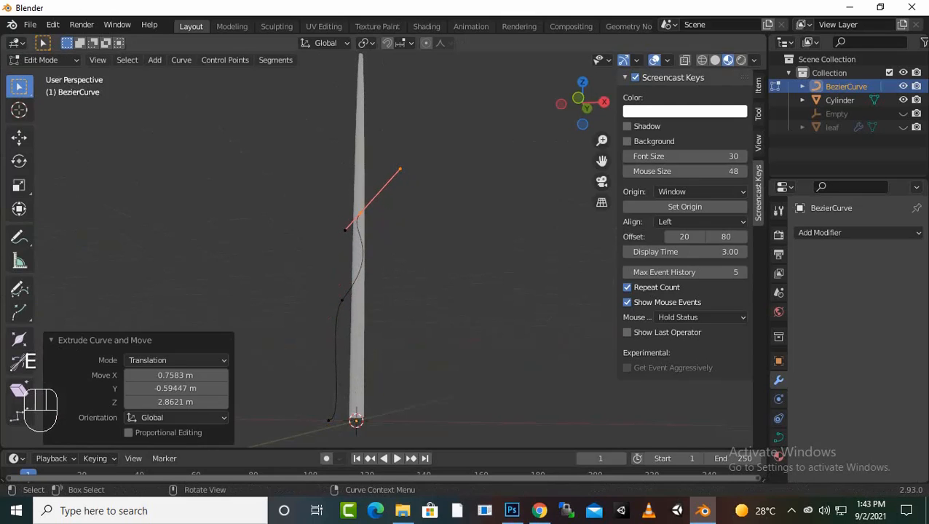
key(e)
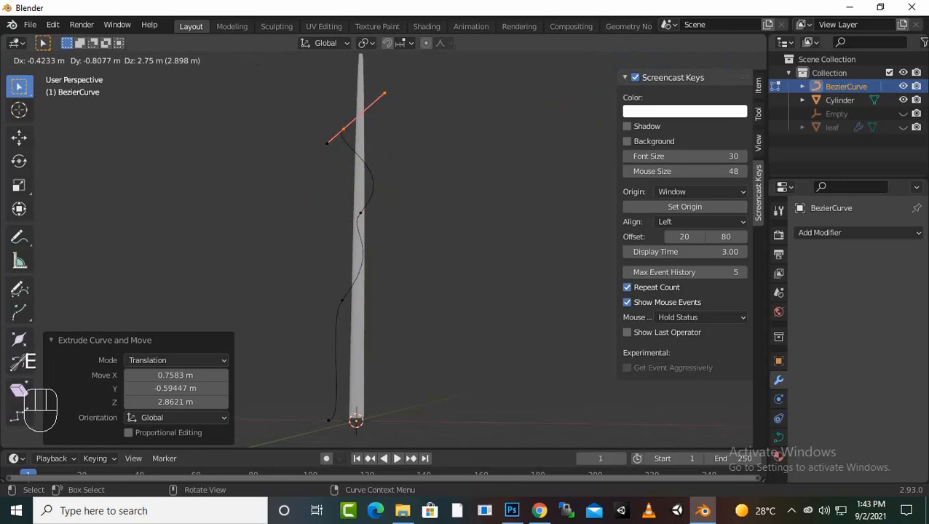
click(344, 129)
key(e)
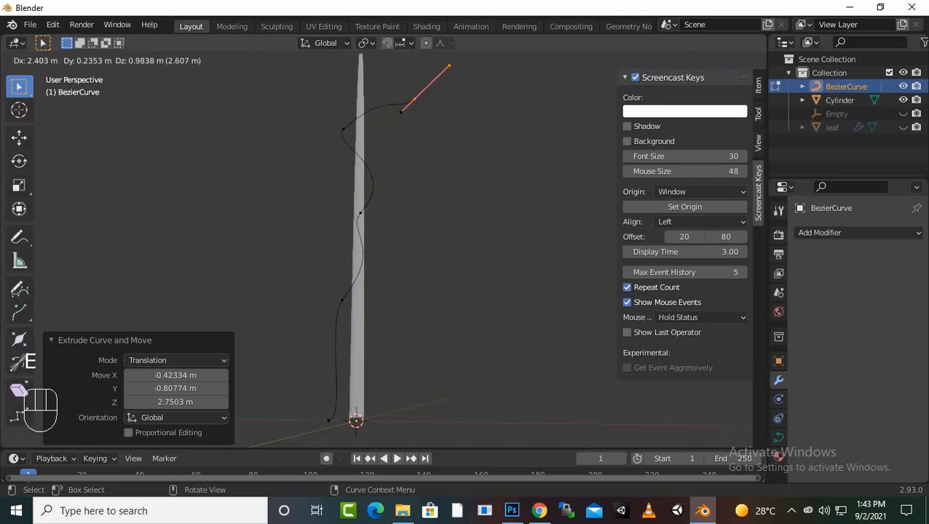
click(420, 92)
scroll(419, 92, down, 2)
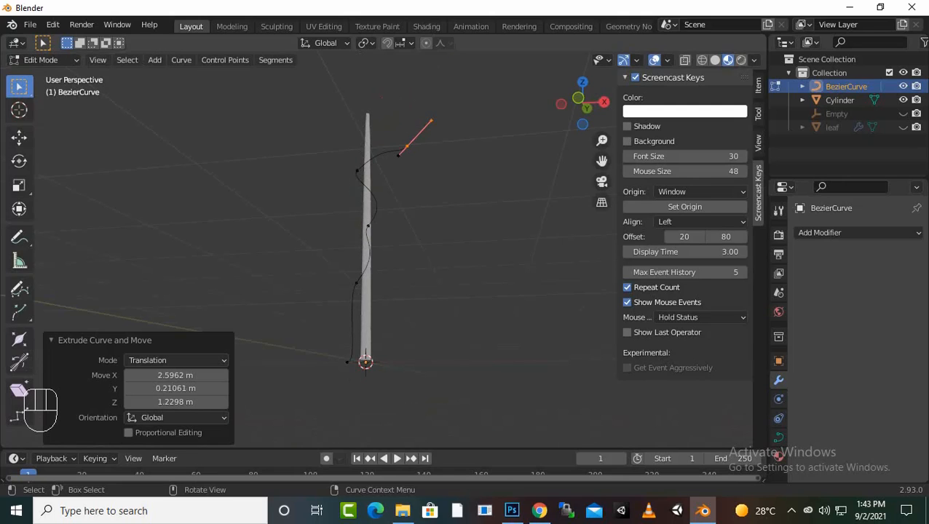
scroll(385, 240, up, 2)
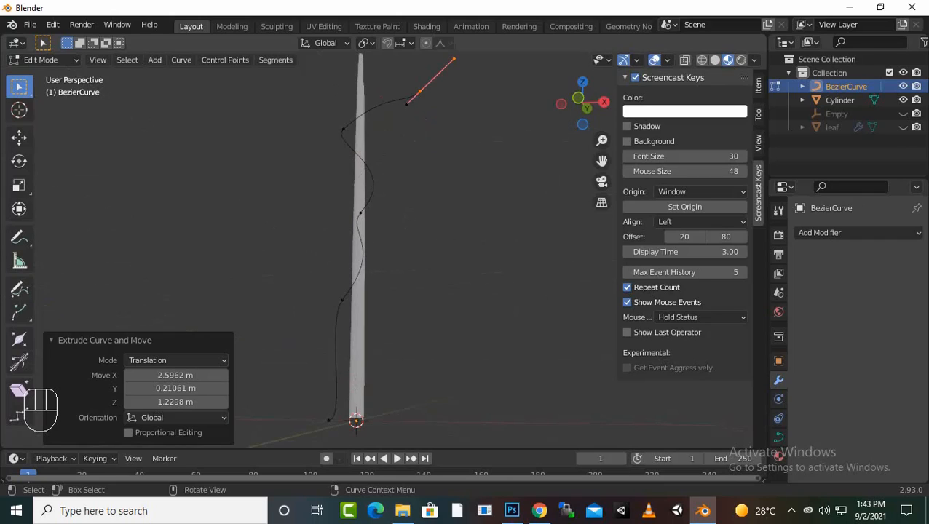
click(465, 219)
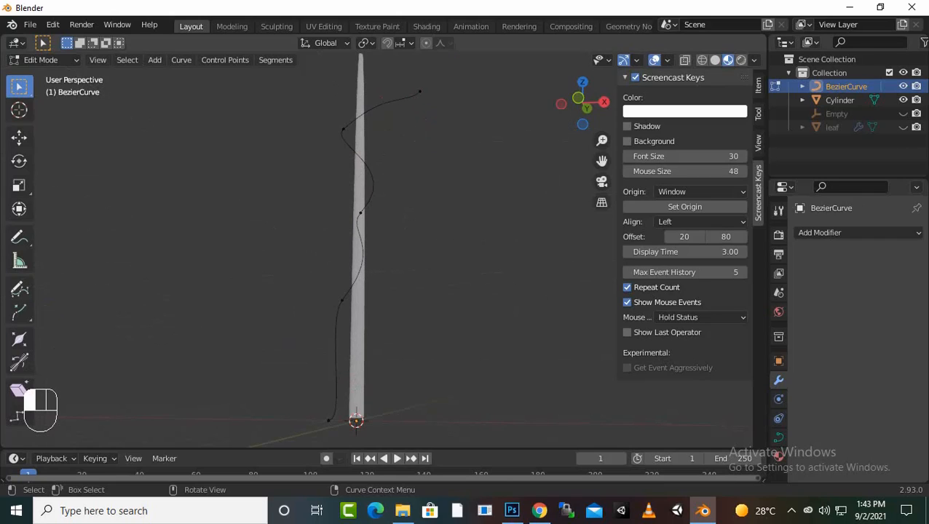
Highlight the Cylinder, add a Curve modifier to the still-active BezierCurve, and try to pick BezierCurve as its curve object
click(839, 99)
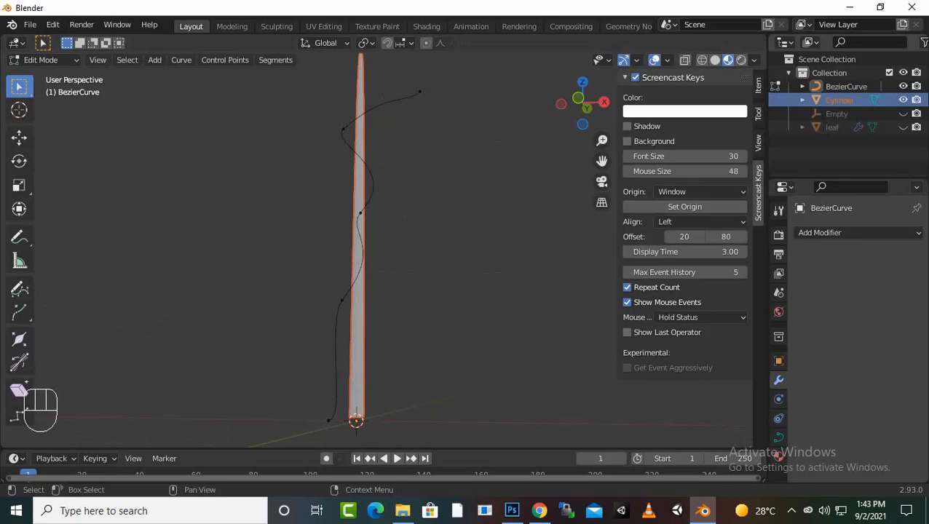
click(819, 232)
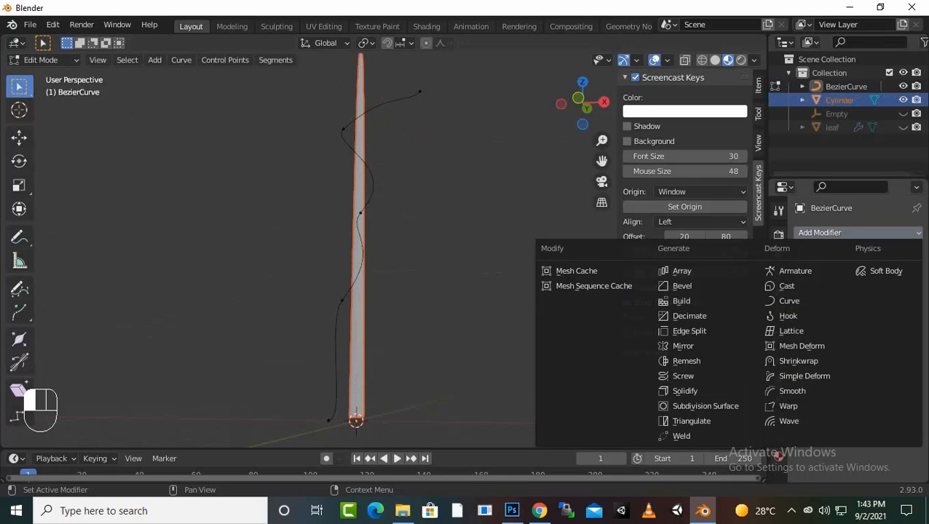
click(789, 301)
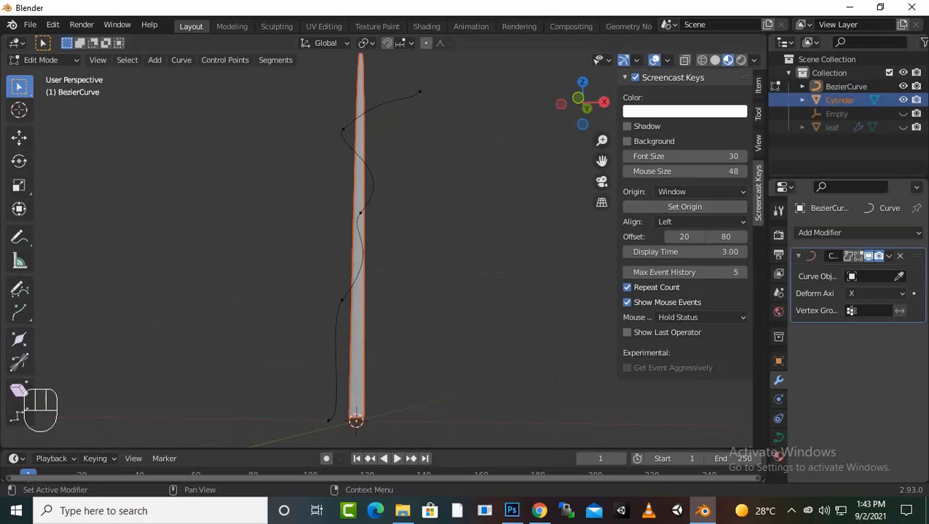
click(899, 276)
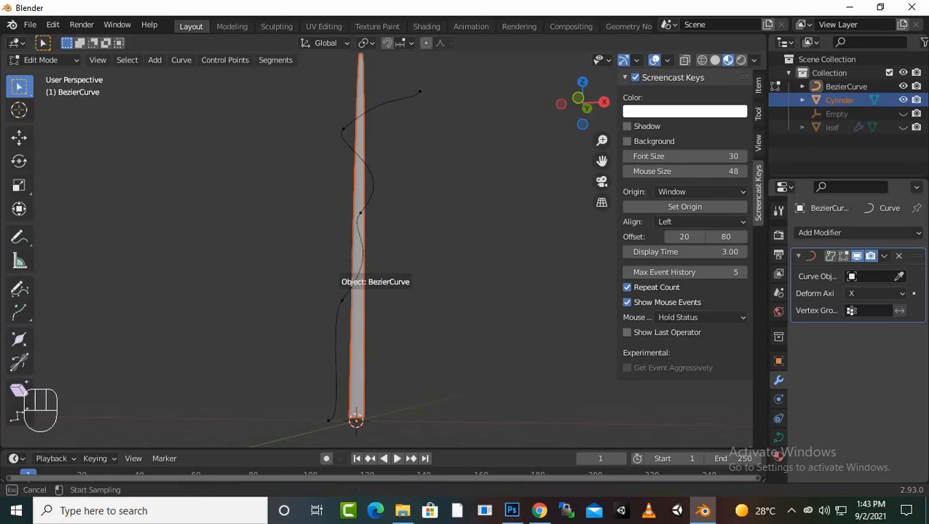
click(337, 281)
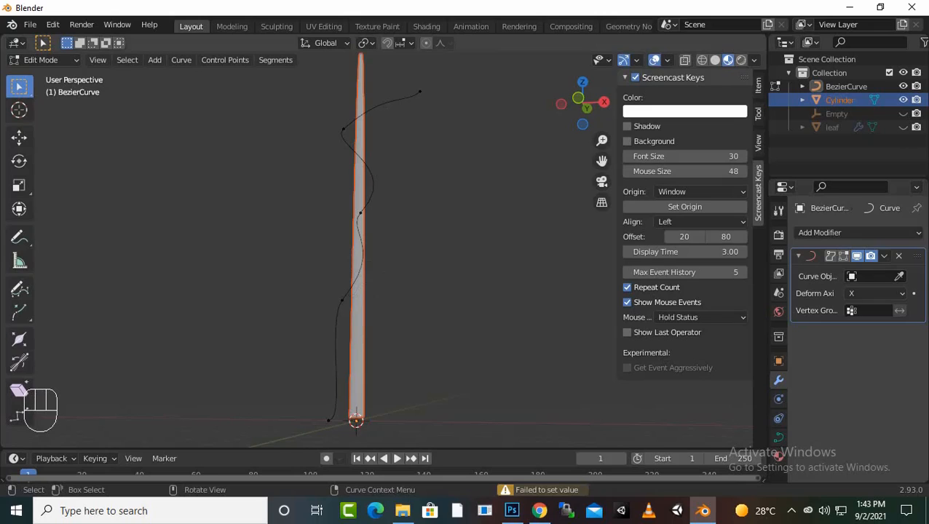
Switch the Bezier curve from Edit Mode to Object Mode
key(Tab)
key(Tab)
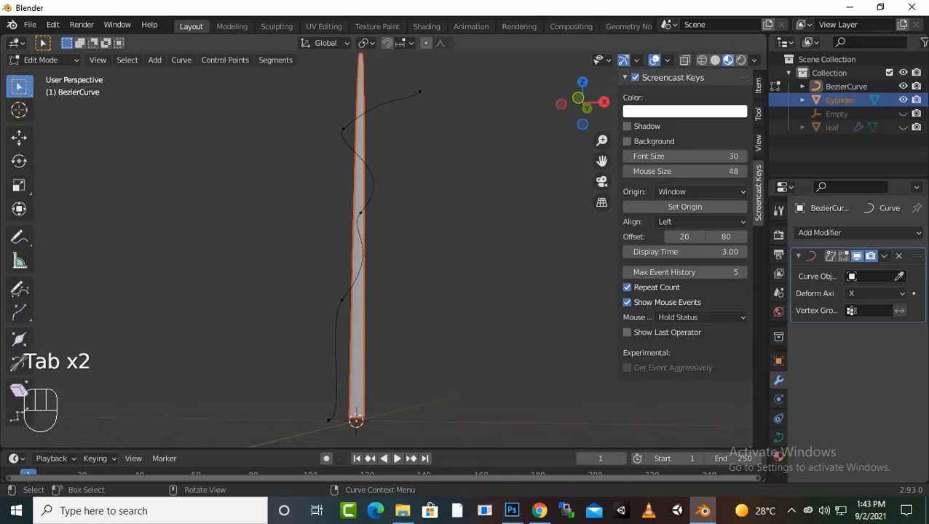
key(Tab)
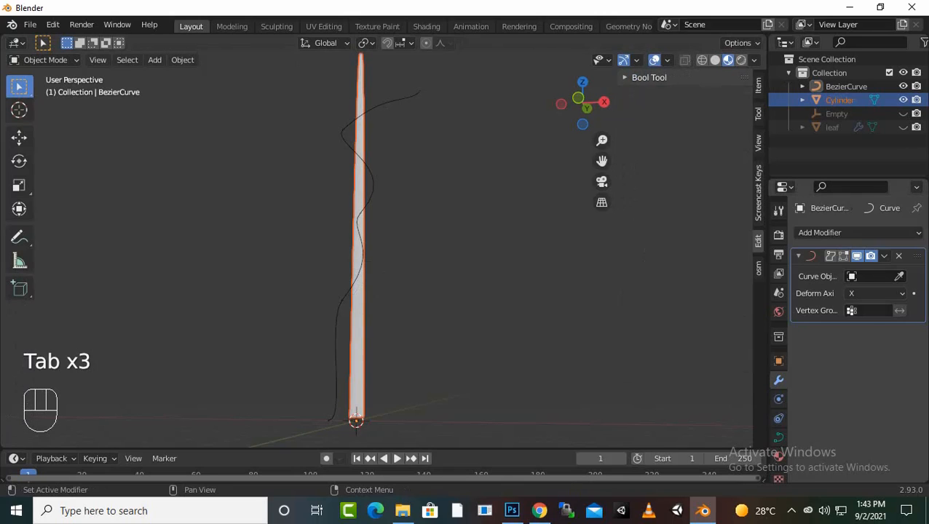
Try again to pick BezierCurve as the Curve modifier's curve object, and check the info log
click(899, 276)
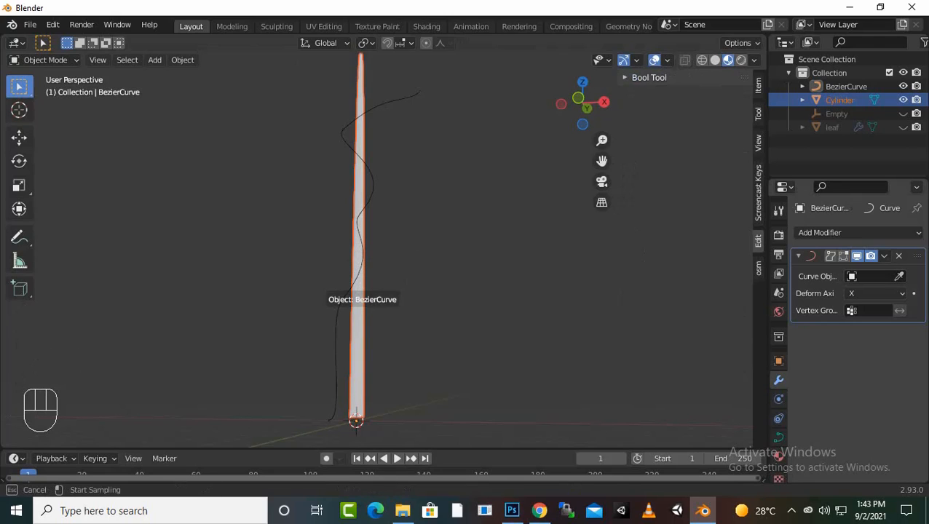
click(356, 305)
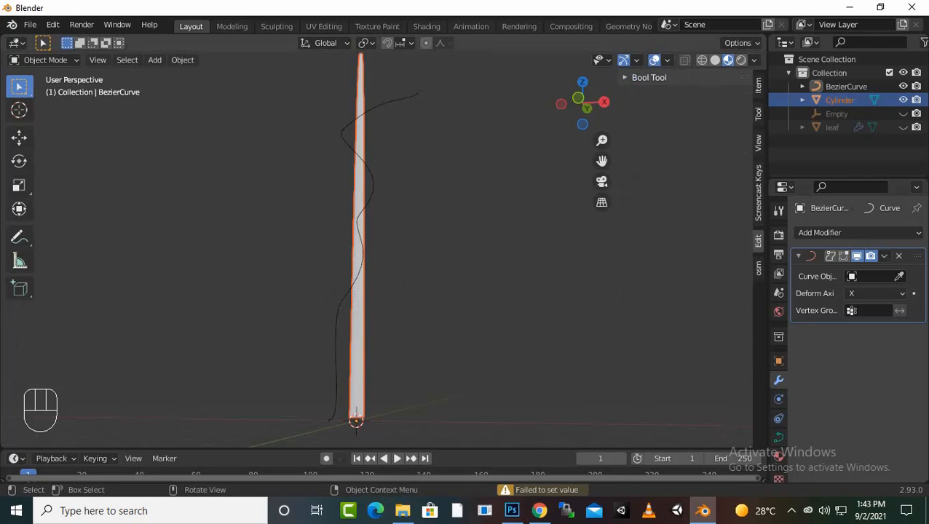
click(544, 490)
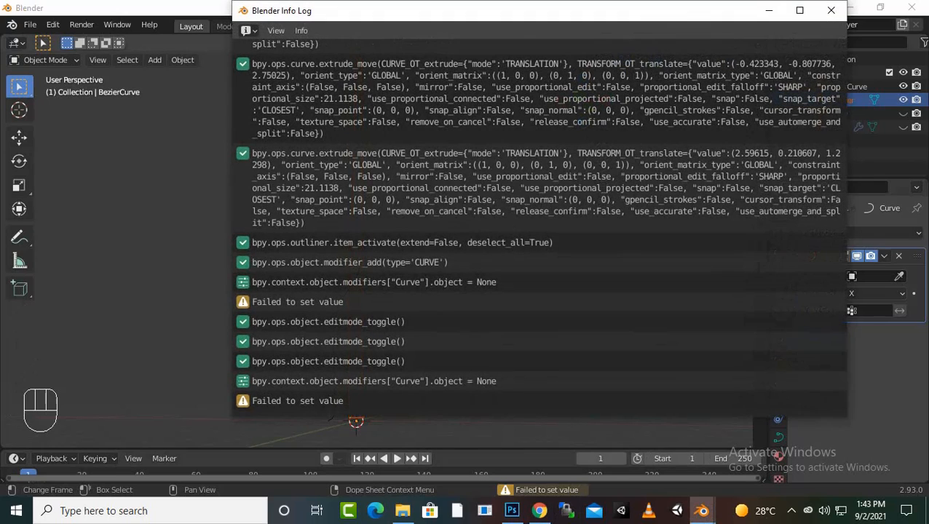
click(830, 11)
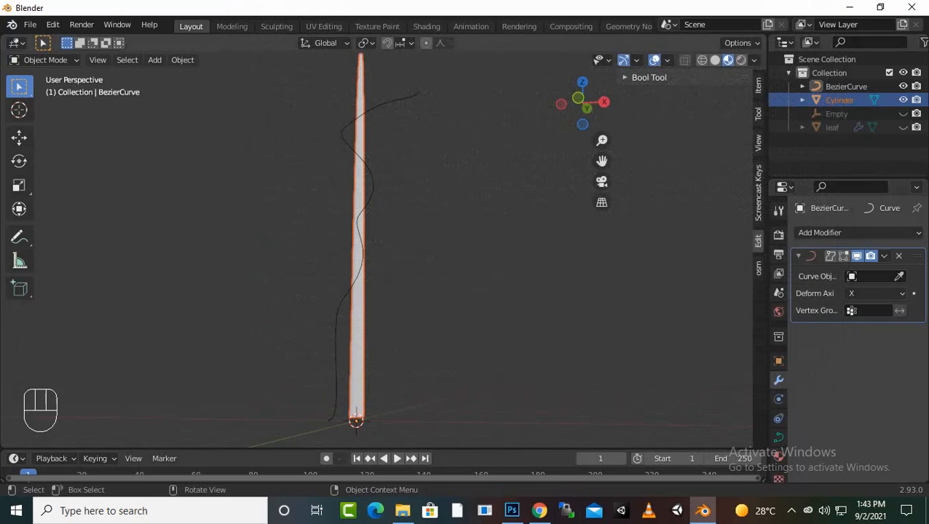
Make the Cylinder the active object and add a Curve modifier to it
scroll(455, 273, down, 2)
middle_drag(436, 248, 487, 302)
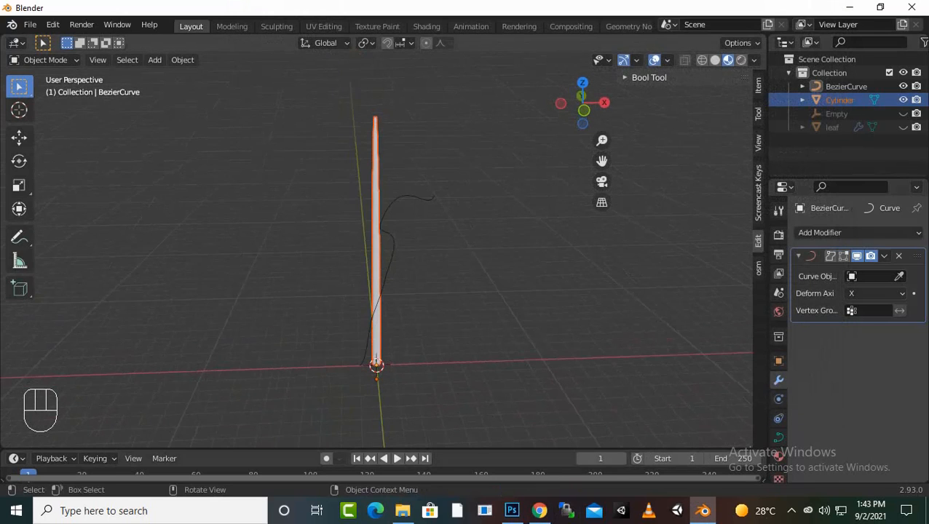
click(375, 255)
click(830, 233)
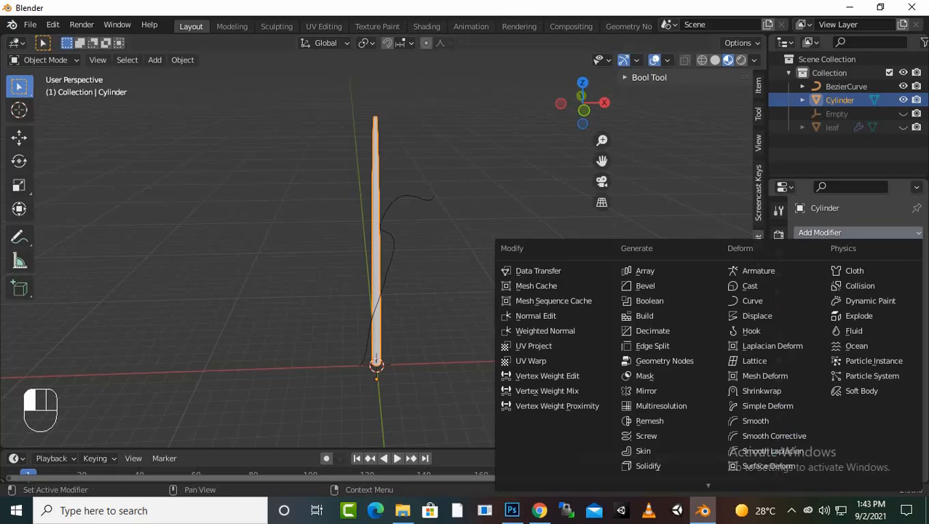
click(751, 301)
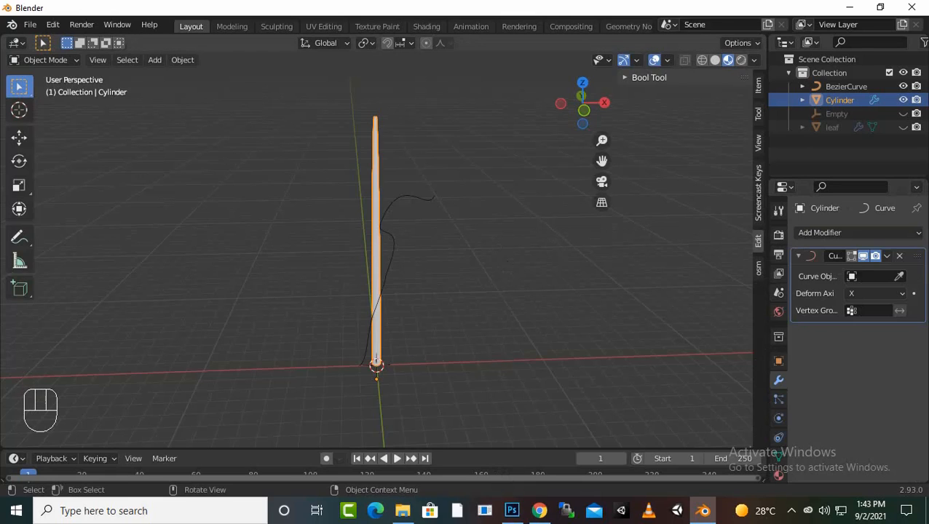
Set BezierCurve as the curve object of the Cylinder's Curve modifier and Z as its deform axis
click(899, 276)
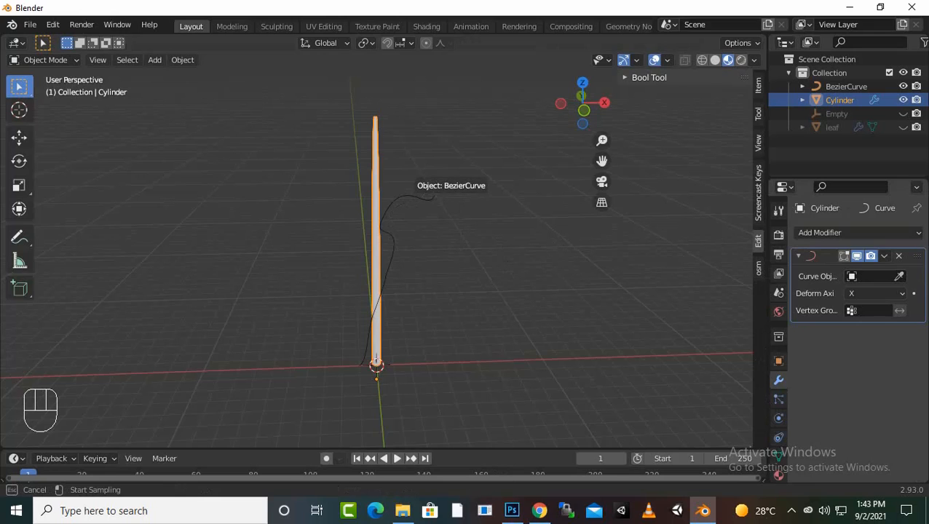
click(433, 195)
middle_drag(433, 195, 368, 194)
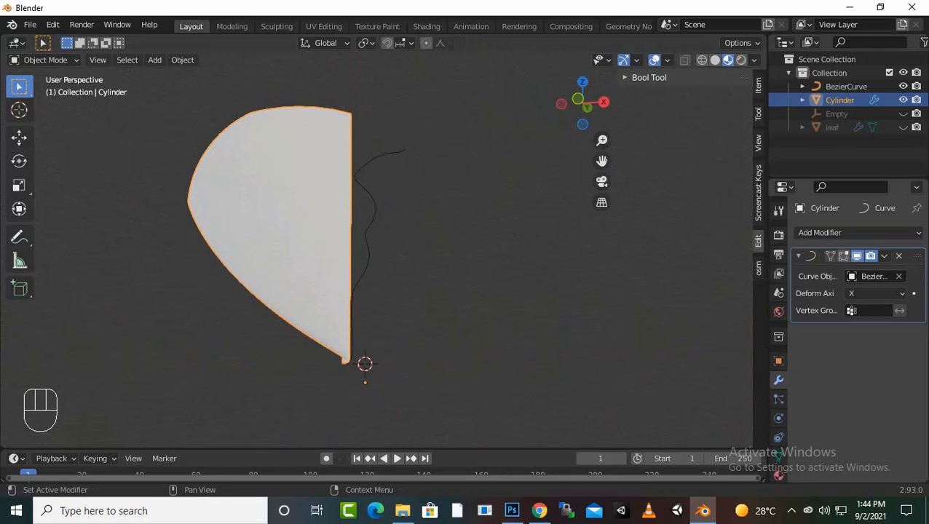
click(877, 293)
click(844, 339)
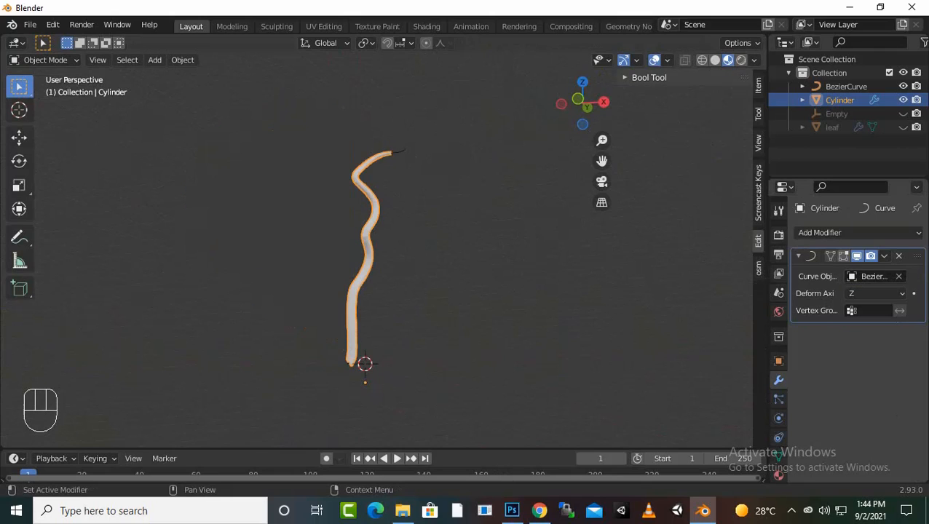
mouse_move(509, 247)
middle_down()
mouse_move(504, 222)
mouse_move(320, 196)
mouse_move(521, 275)
mouse_move(530, 266)
mouse_move(502, 271)
mouse_move(524, 262)
mouse_move(502, 271)
mouse_move(521, 266)
mouse_move(506, 270)
mouse_move(510, 263)
middle_up()
scroll(529, 266, up, 2)
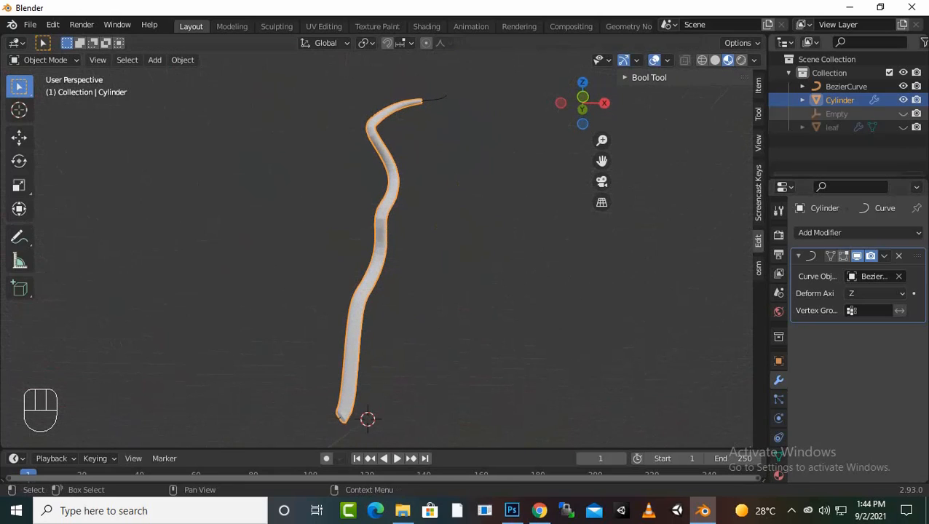
Show the leaf array in place of the Cylinder and give it a Curve modifier that uses BezierCurve
click(902, 99)
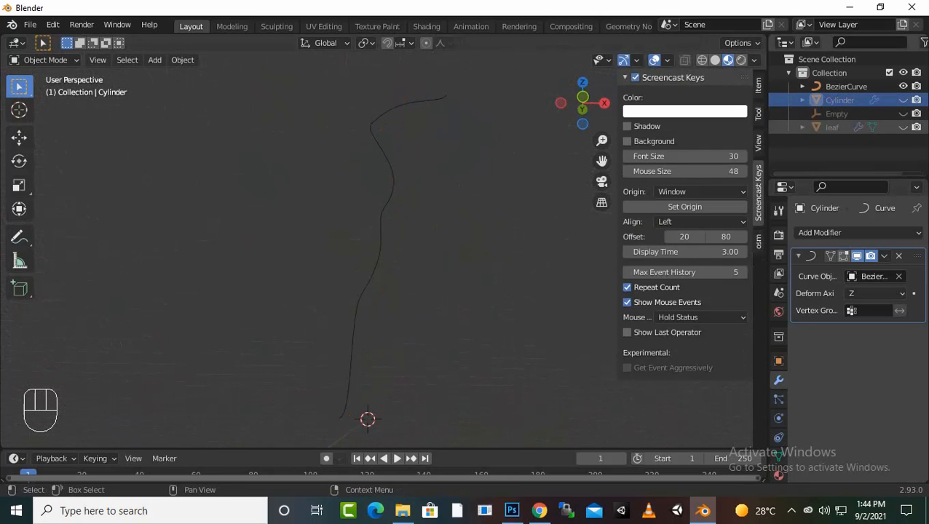
click(902, 127)
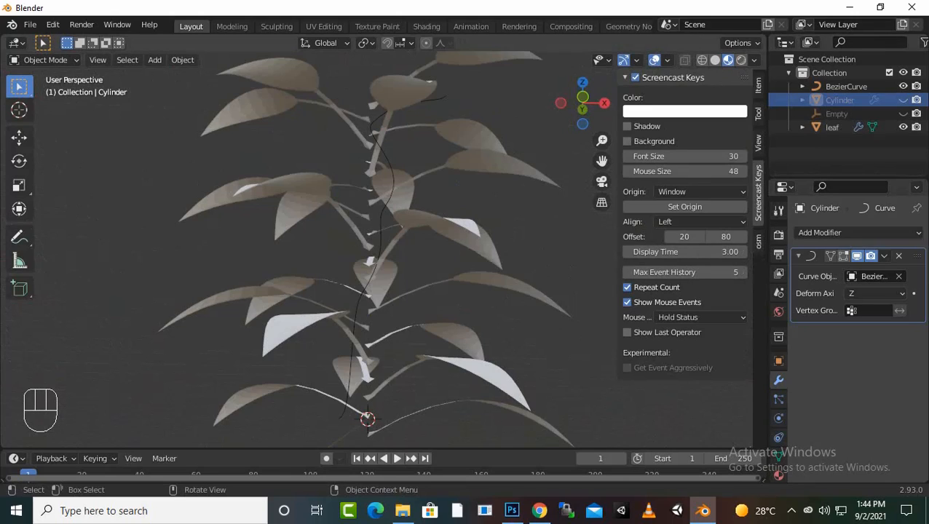
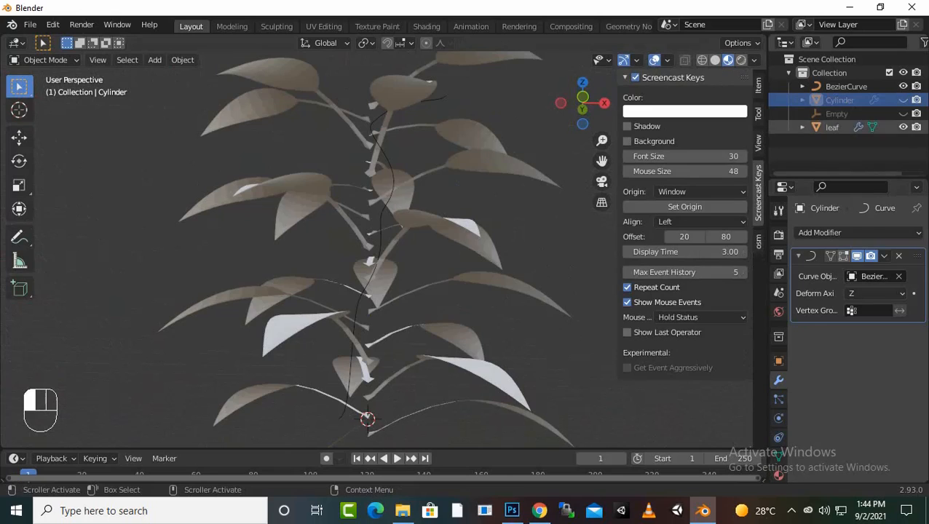
click(832, 127)
click(819, 232)
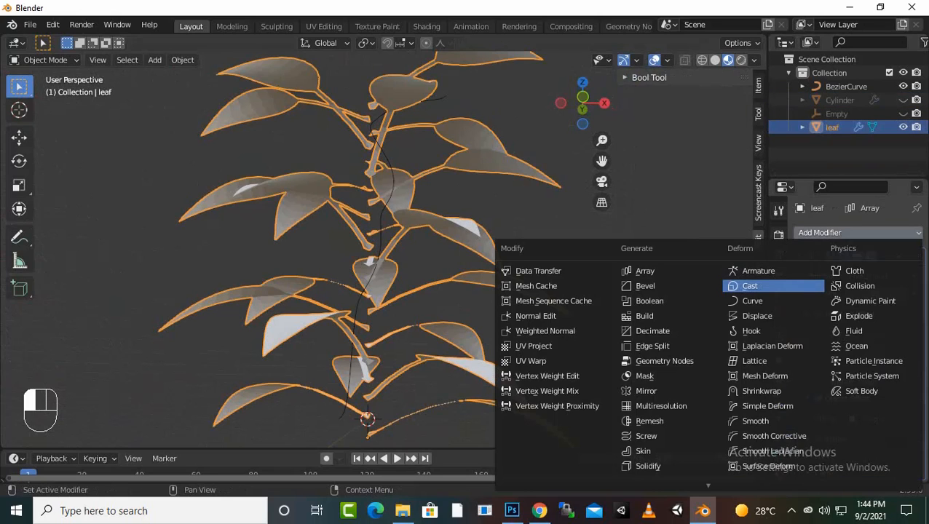
click(752, 301)
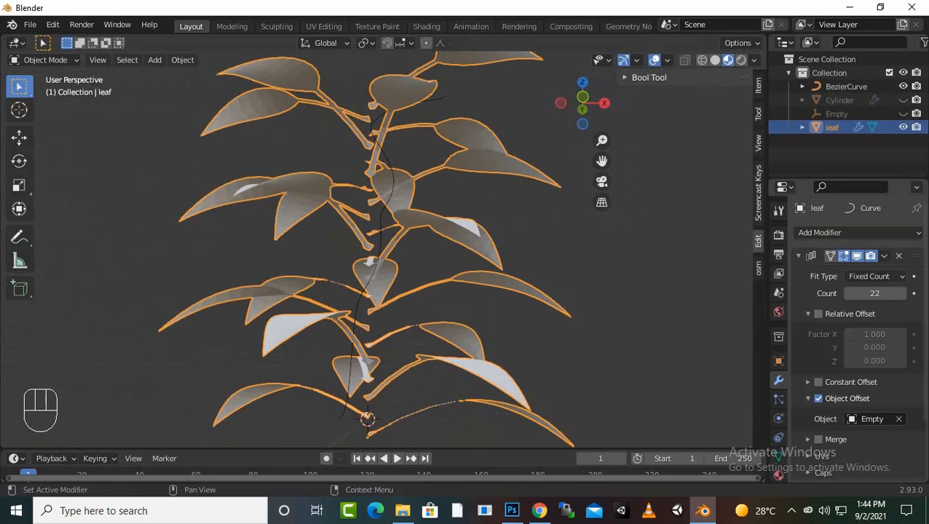
scroll(856, 339, down, 3)
click(899, 436)
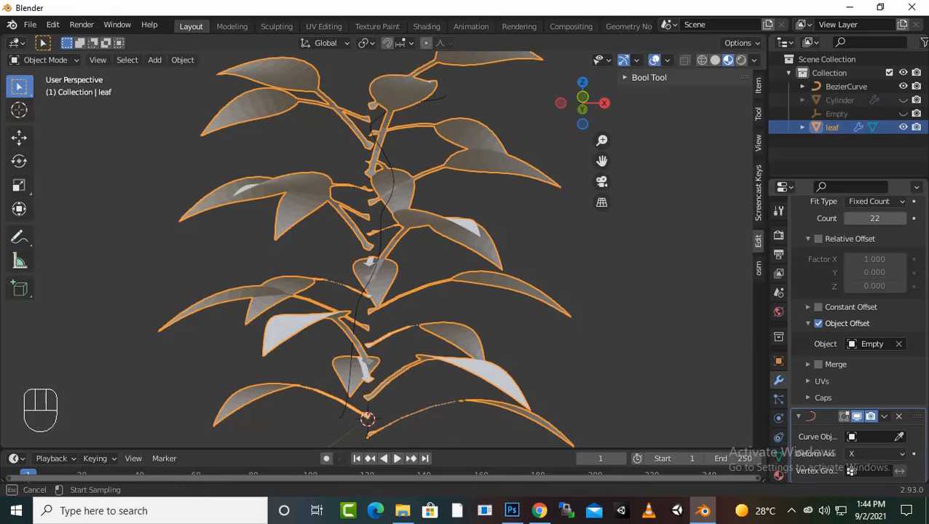
click(351, 291)
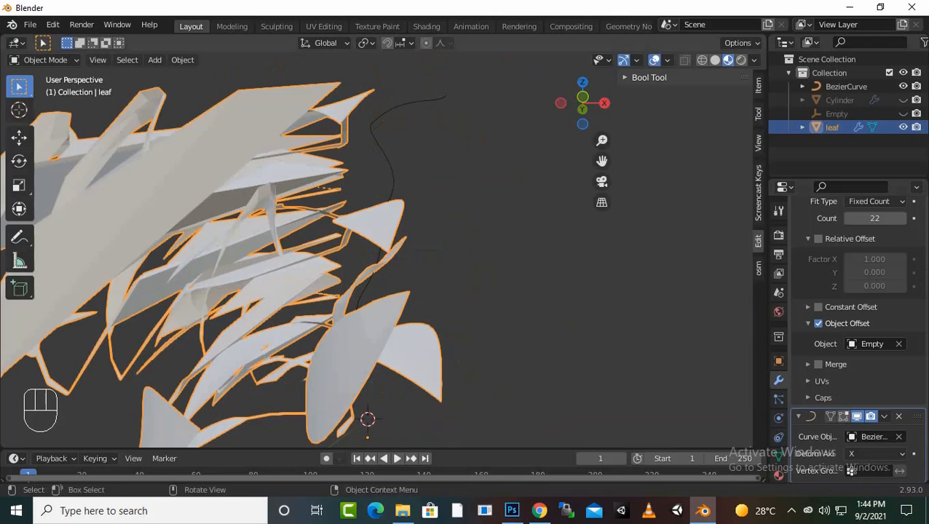
Try the deform axes Z, Y and -Z in turn on the leaf's Curve modifier and inspect the leaves
scroll(364, 292, down, 4)
middle_drag(364, 291, 386, 284)
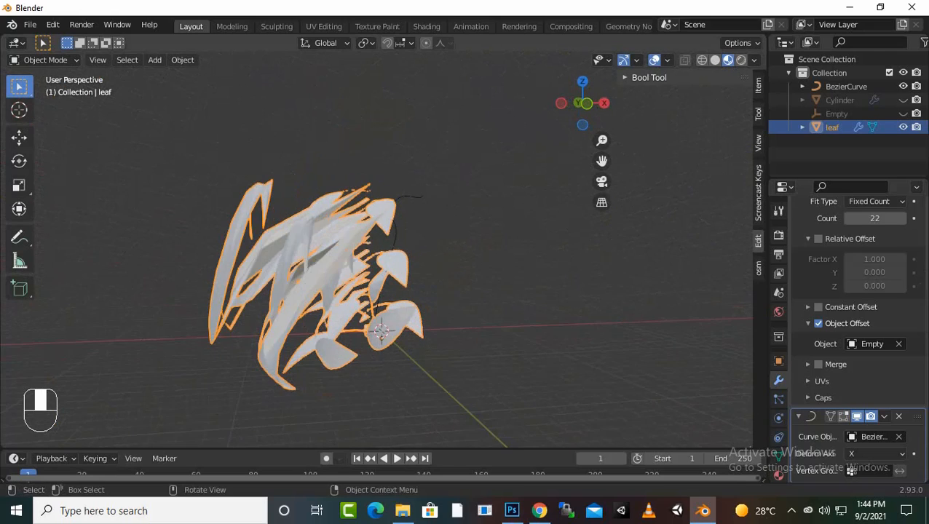
scroll(324, 302, up, 1)
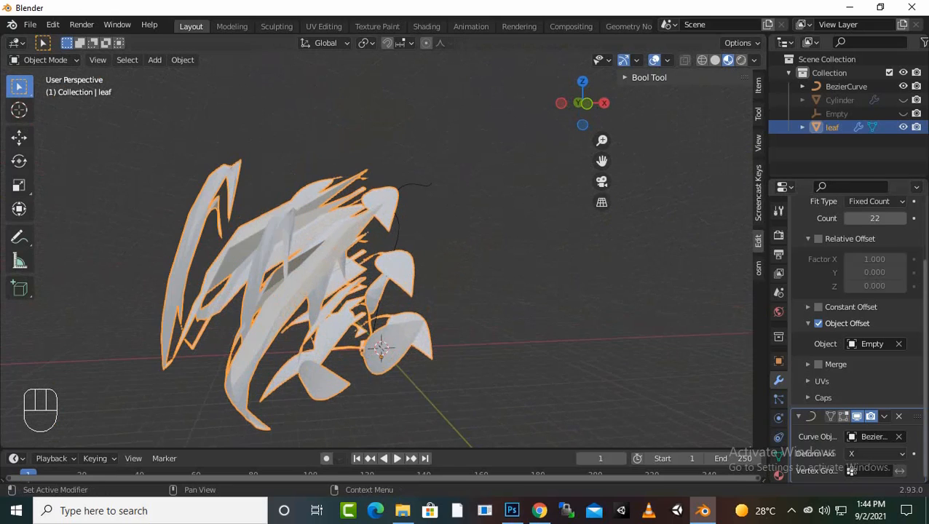
click(877, 453)
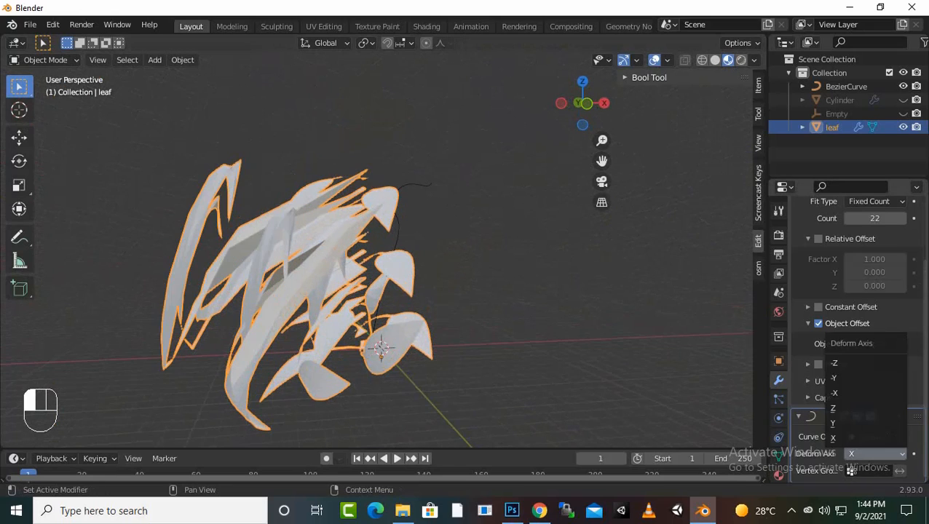
click(866, 408)
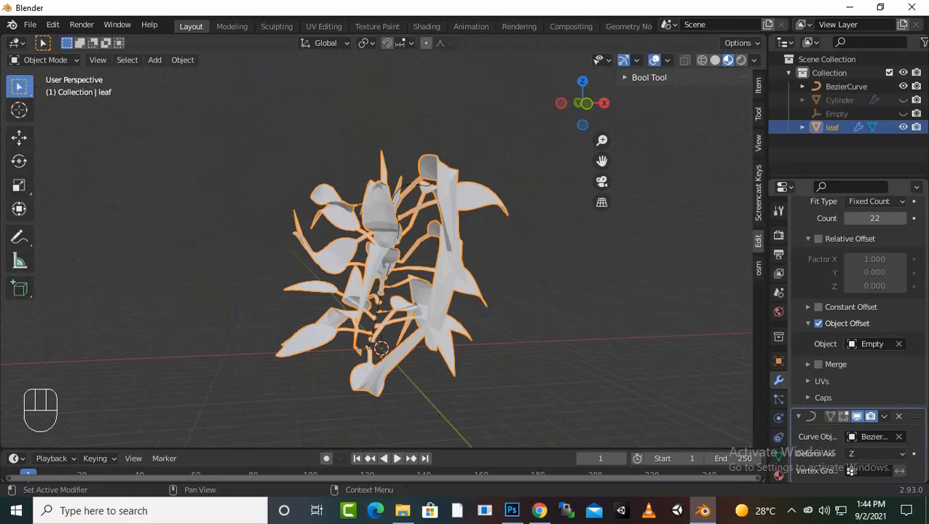
click(878, 453)
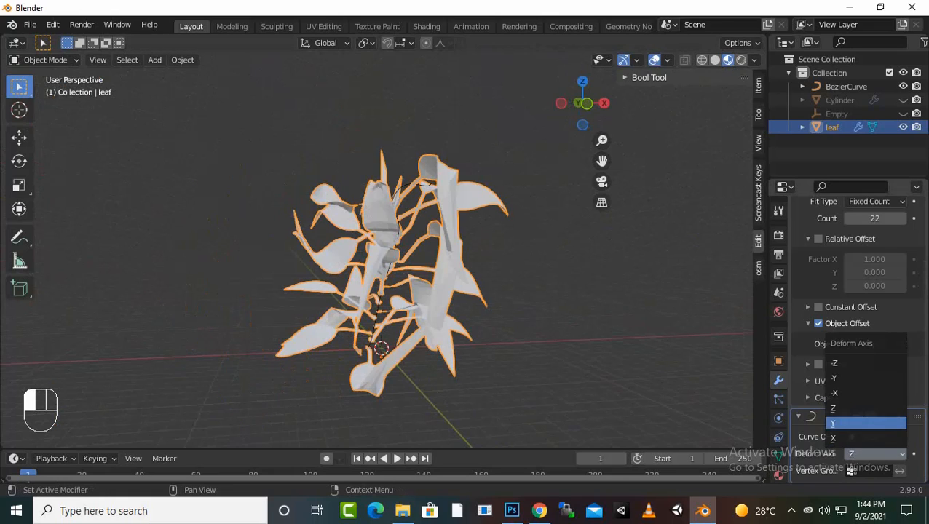
click(866, 421)
click(877, 453)
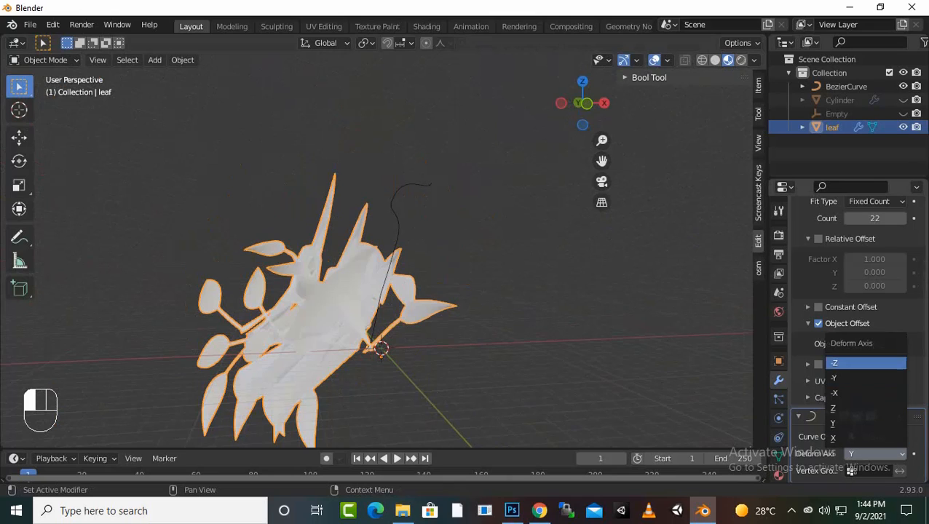
click(862, 361)
scroll(379, 291, down, 3)
middle_drag(378, 291, 465, 269)
middle_drag(398, 256, 393, 286)
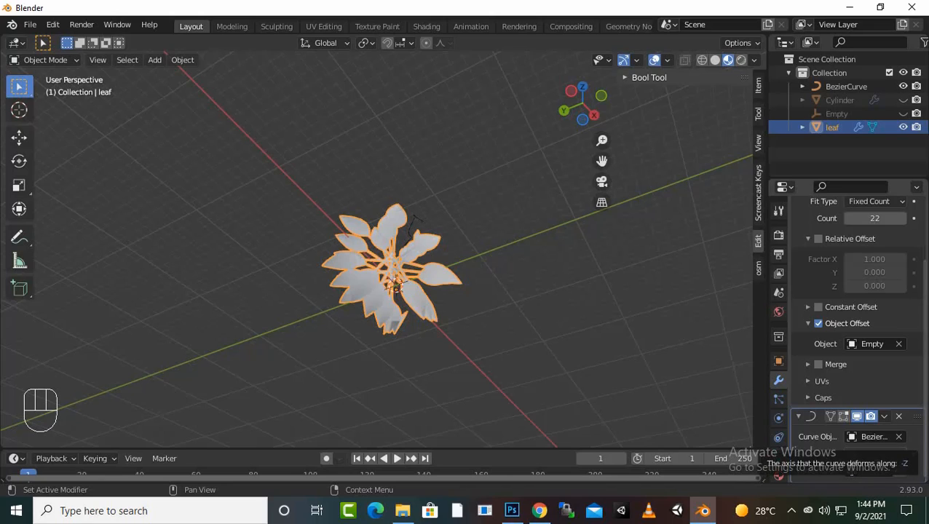
Compare the deform axes Z, Y and X on the leaf's Curve modifier, finishing on Z
click(873, 454)
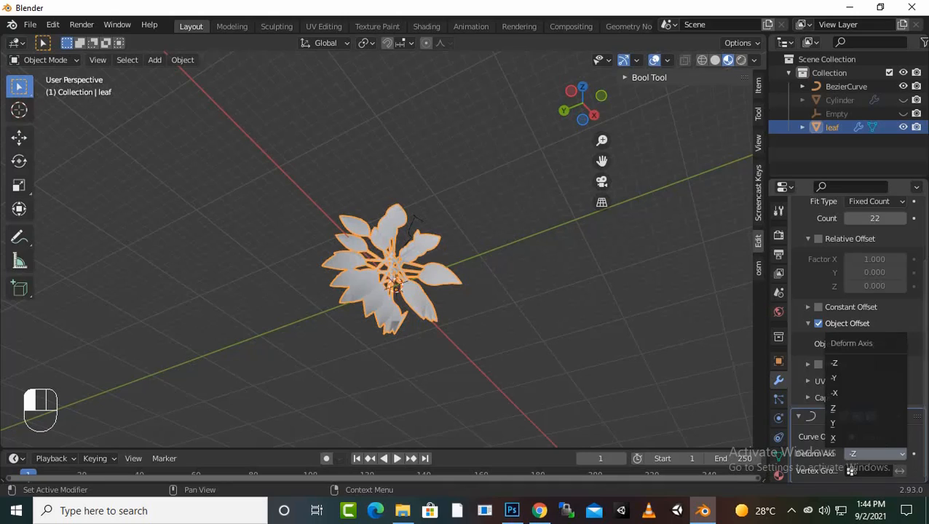
click(851, 408)
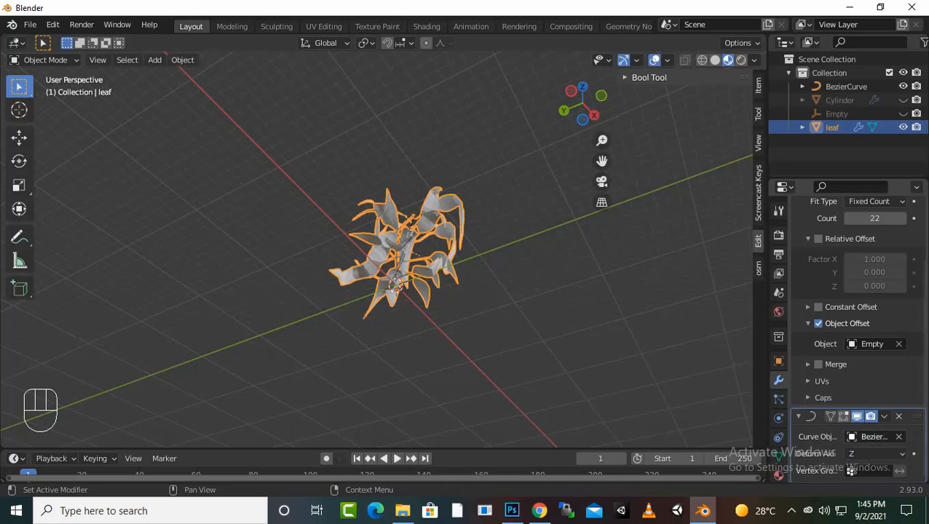
click(874, 453)
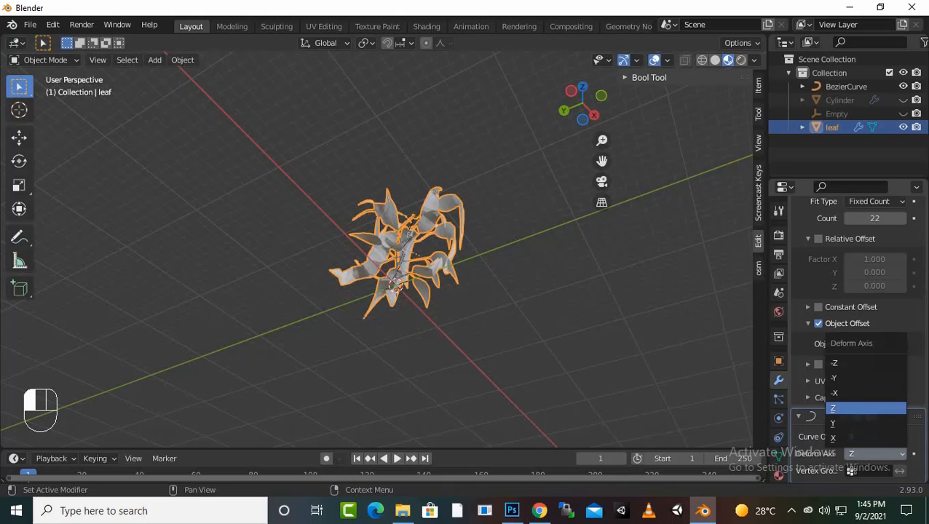
click(852, 423)
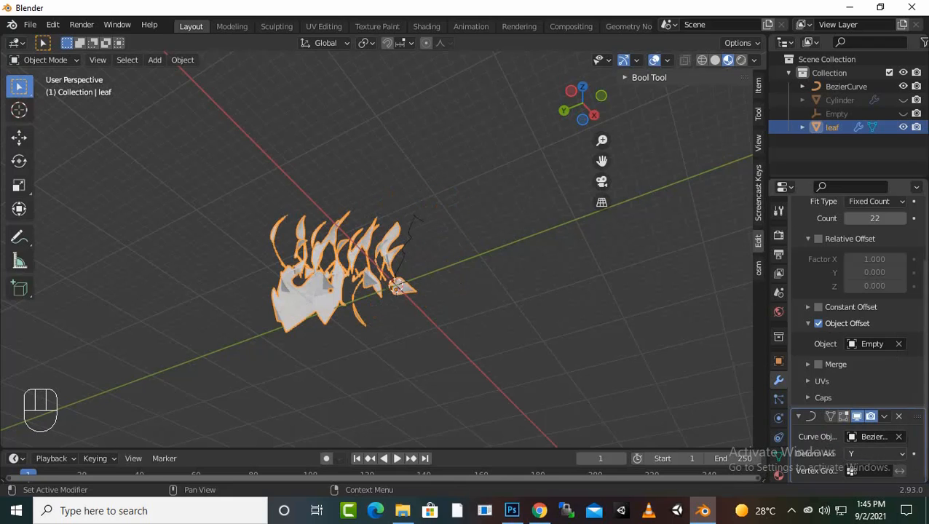
click(873, 454)
click(851, 437)
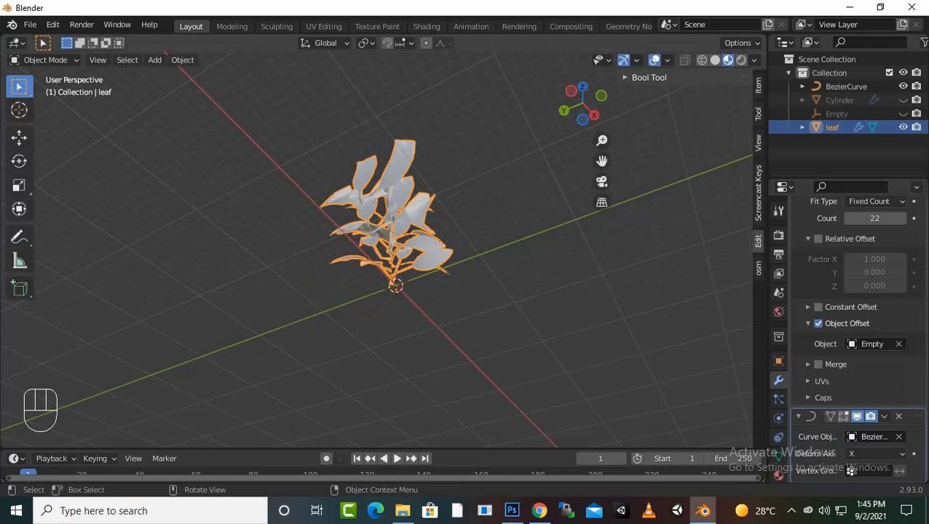
middle_drag(393, 291, 553, 242)
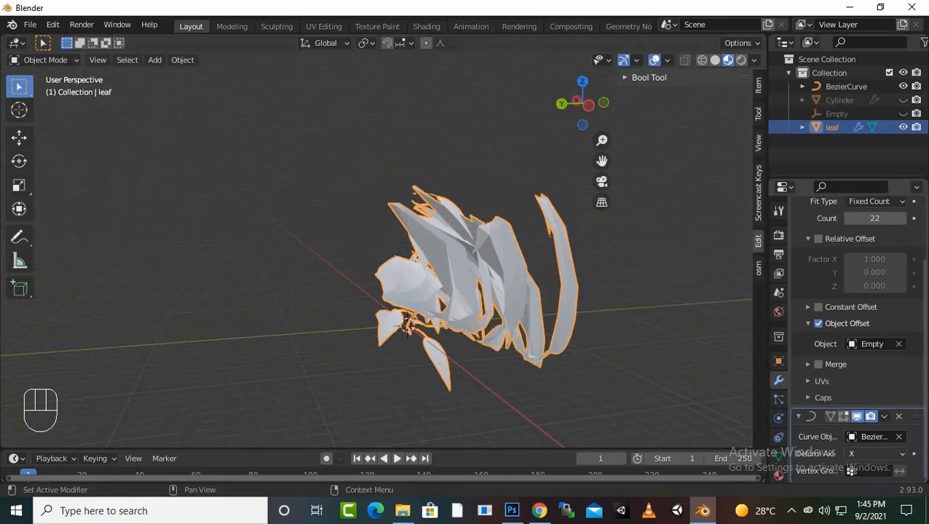
click(874, 453)
click(866, 409)
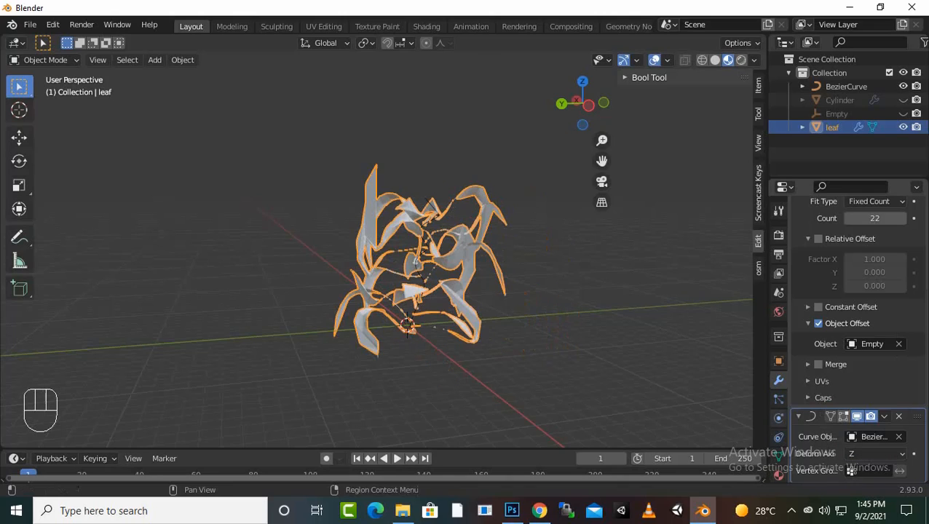
middle_drag(437, 291, 575, 240)
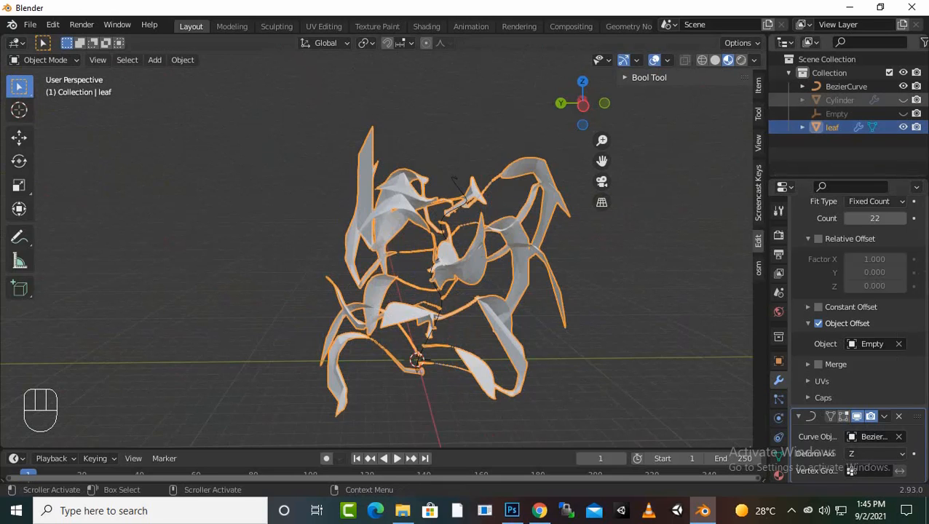
Unhide and select the Cylinder, and inspect the bent stalk together with the leaves from several angles
click(839, 100)
middle_drag(437, 305, 211, 261)
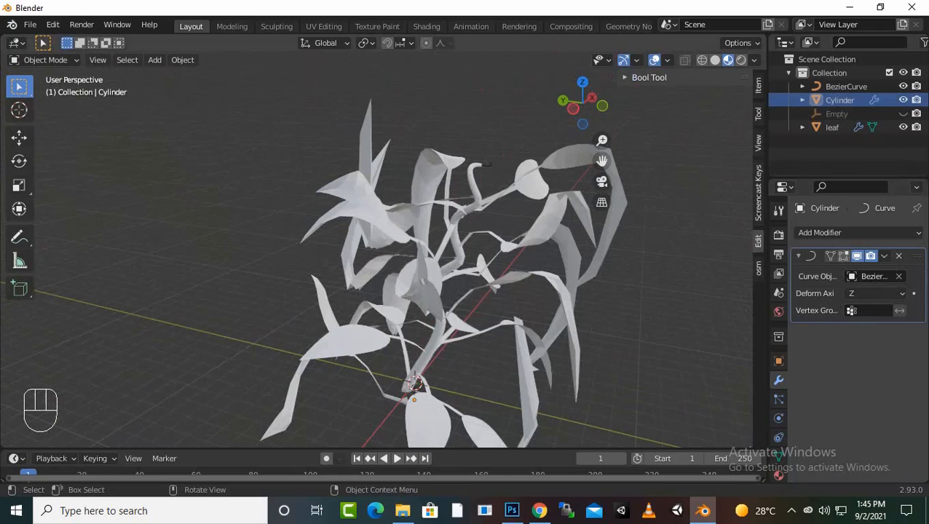
middle_drag(378, 262, 383, 295)
scroll(407, 277, down, 2)
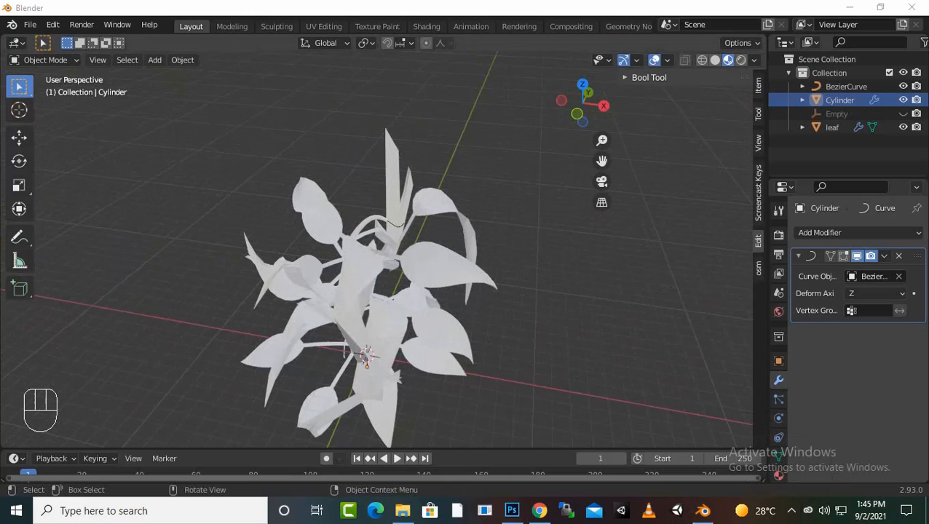
middle_drag(383, 295, 509, 294)
Undo the leaf's Curve modifier and the Cylinder's curve settings, back to the Cylinder's Curve modifier without a curve object
key(ctrl+z)
key(ctrl+z)
key(ctrl+z)
key(ctrl+z)
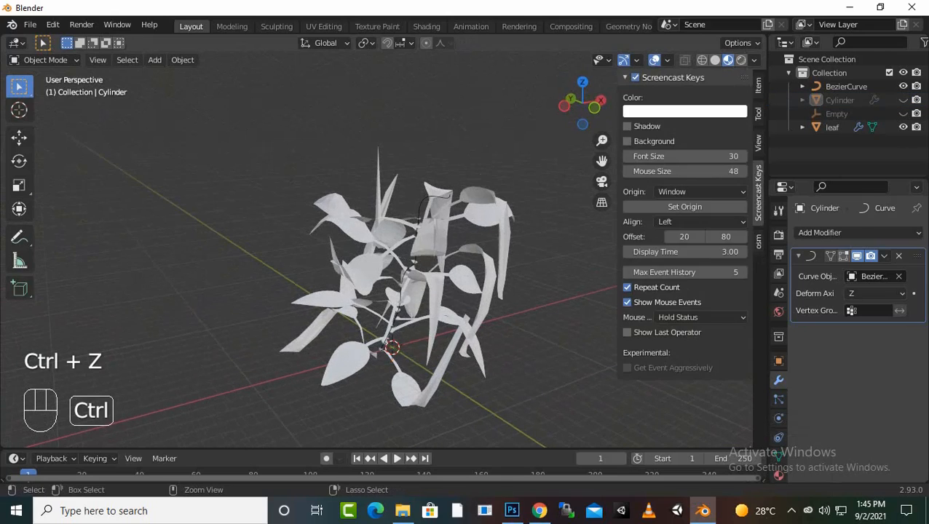
key(ctrl+z)
key(ctrl+z)
key(ctrl+z)
key(ctrl+z)
key(ctrl+z)
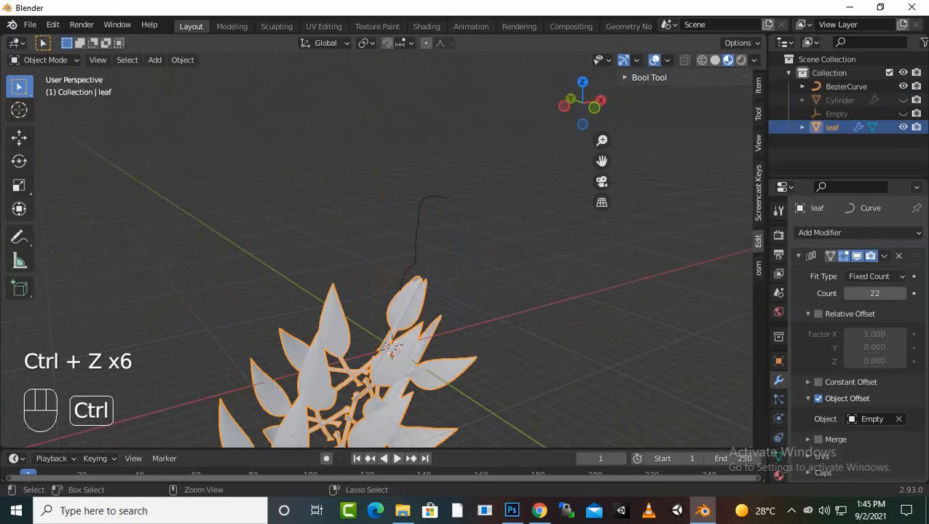
key(ctrl+z)
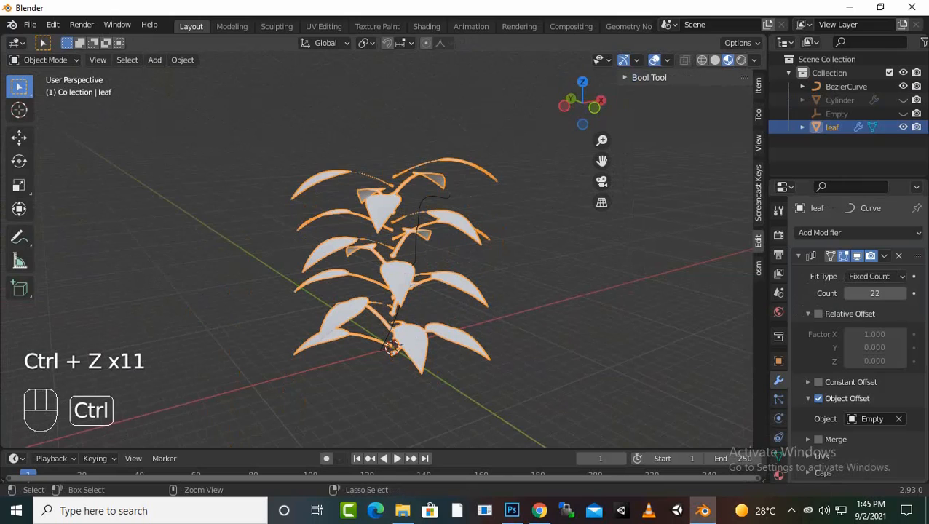
key(ctrl+z)
key(ctrl+z)
key(ctrl+z)
key(ctrl+z)
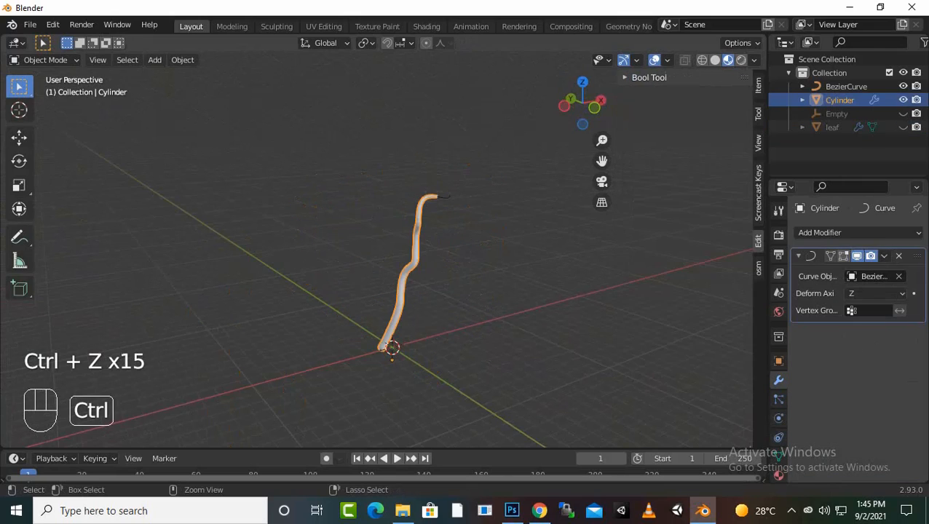
key(ctrl+z)
key(ctrl+z)
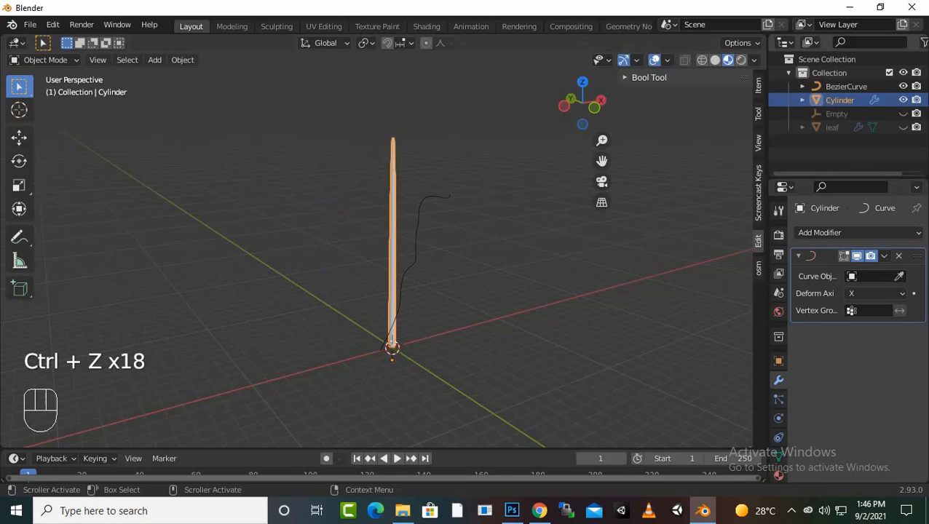
Unhide the leaf object and hide the BezierCurve so the leaves and straight stalk are shown
click(903, 126)
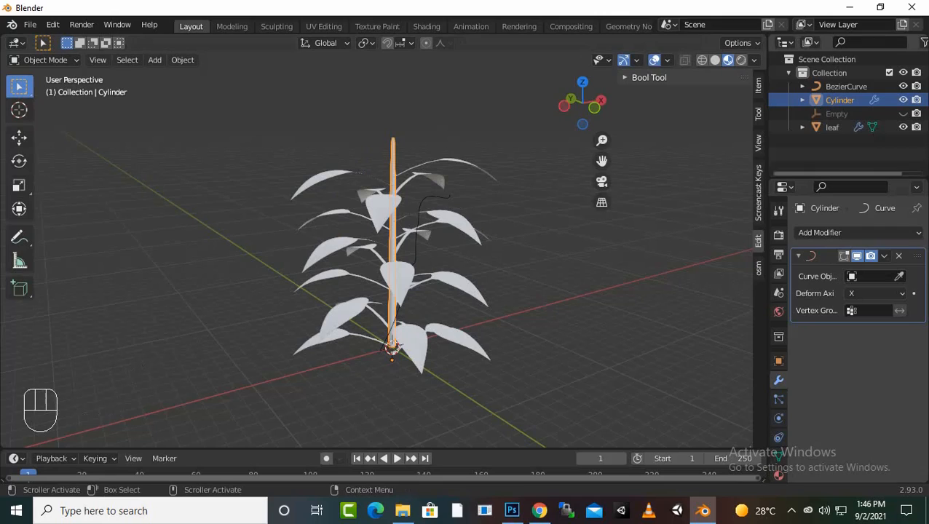
click(836, 114)
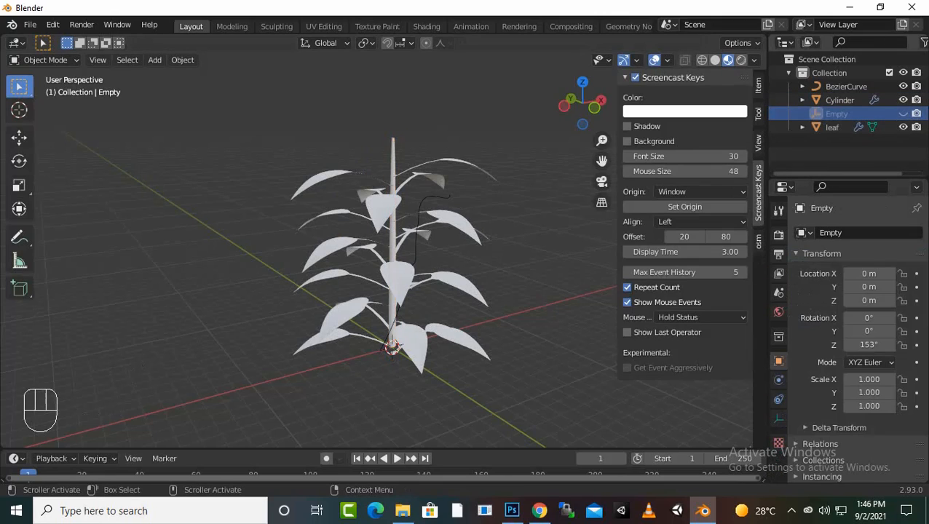
click(844, 151)
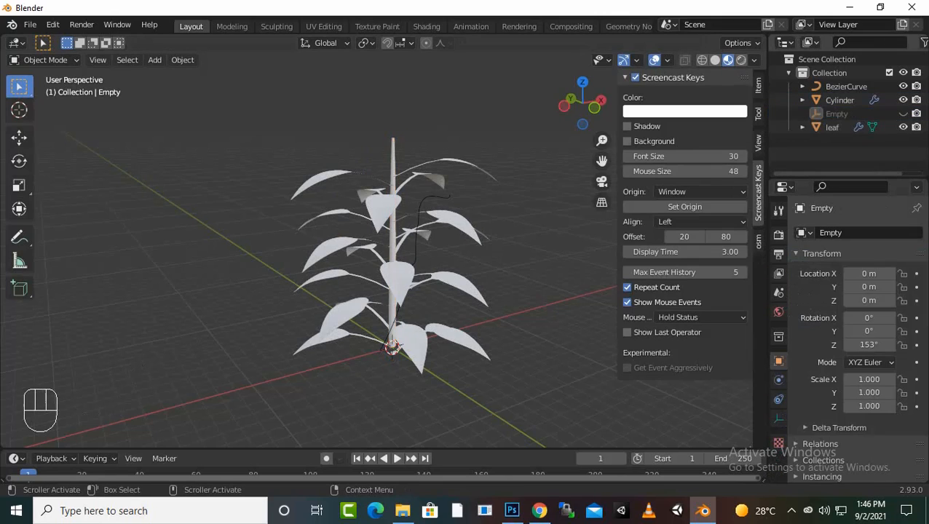
click(846, 87)
click(902, 87)
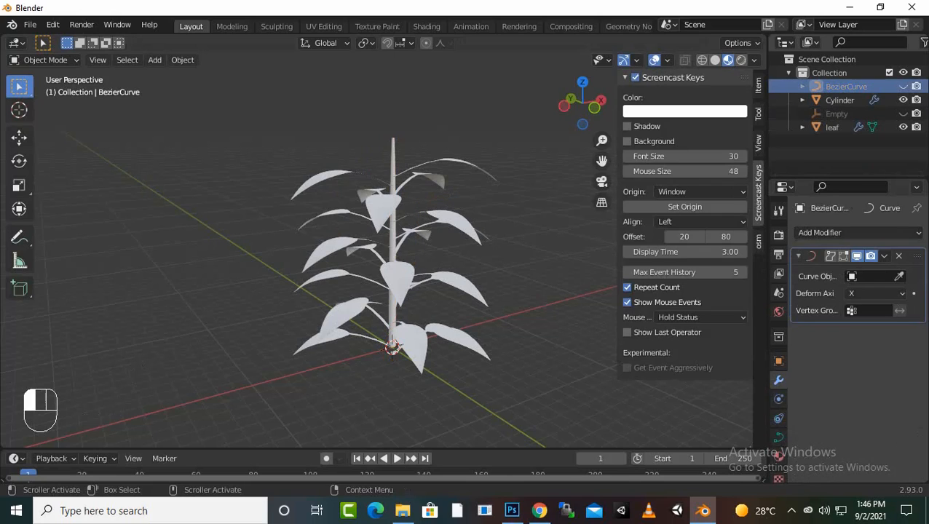
Select the arrayed leaf in the viewport and add a Solidify modifier to it
middle_drag(510, 218, 470, 230)
scroll(470, 230, up, 2)
click(469, 234)
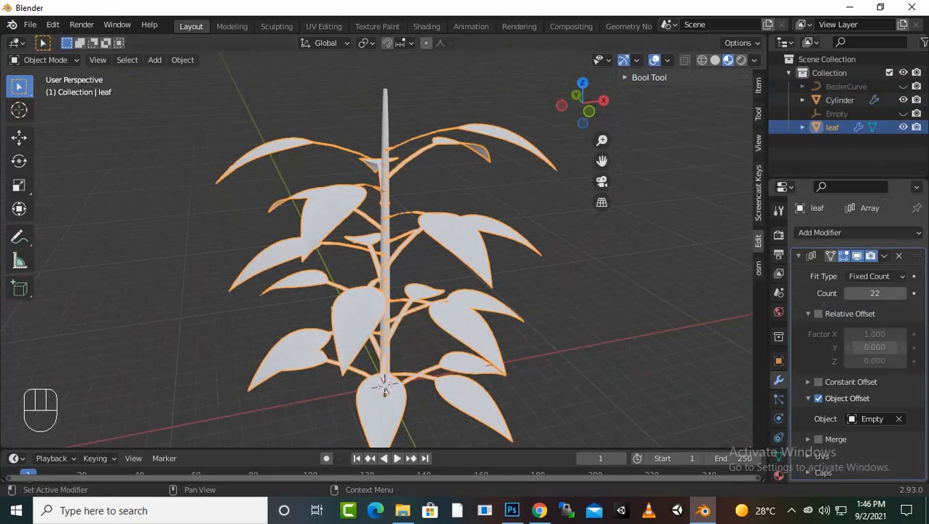
click(819, 232)
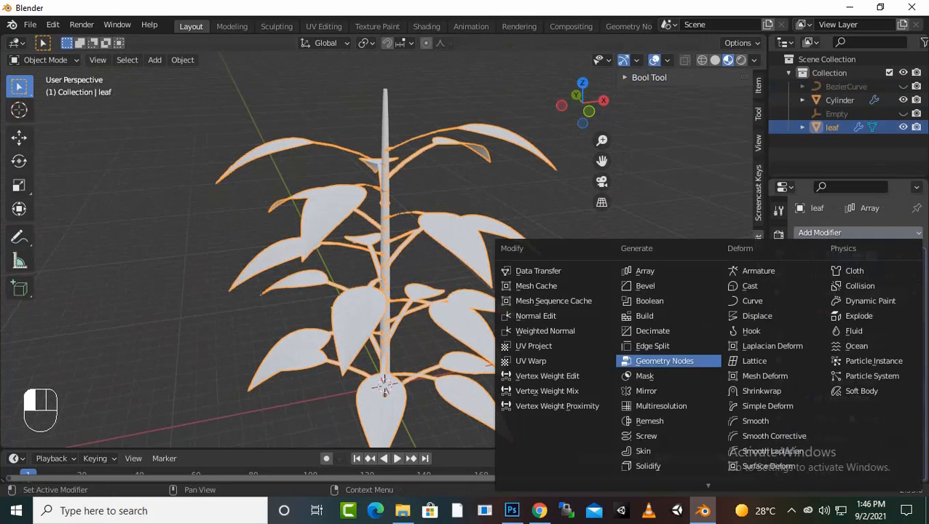
click(648, 466)
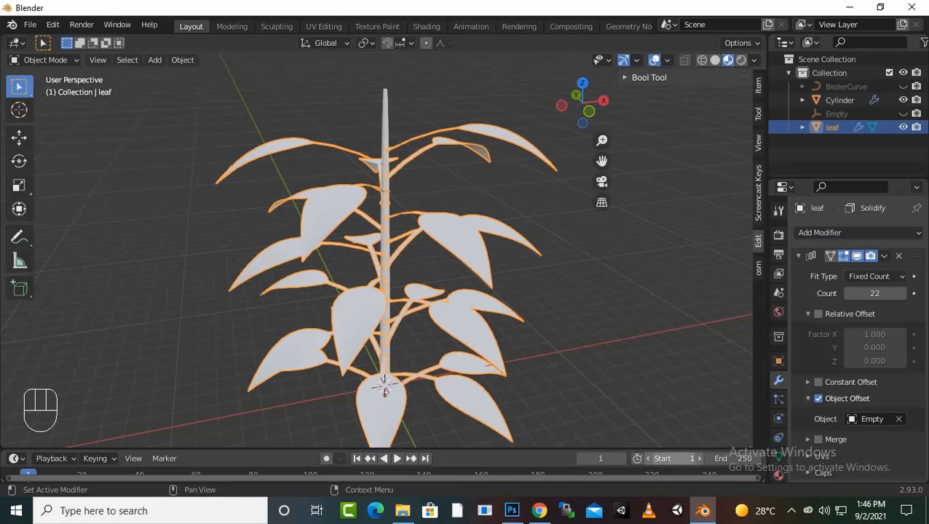
Set the leaf's Solidify thickness to 0.12 m
middle_drag(510, 320, 529, 321)
middle_drag(393, 386, 406, 386)
scroll(419, 442, up, 3)
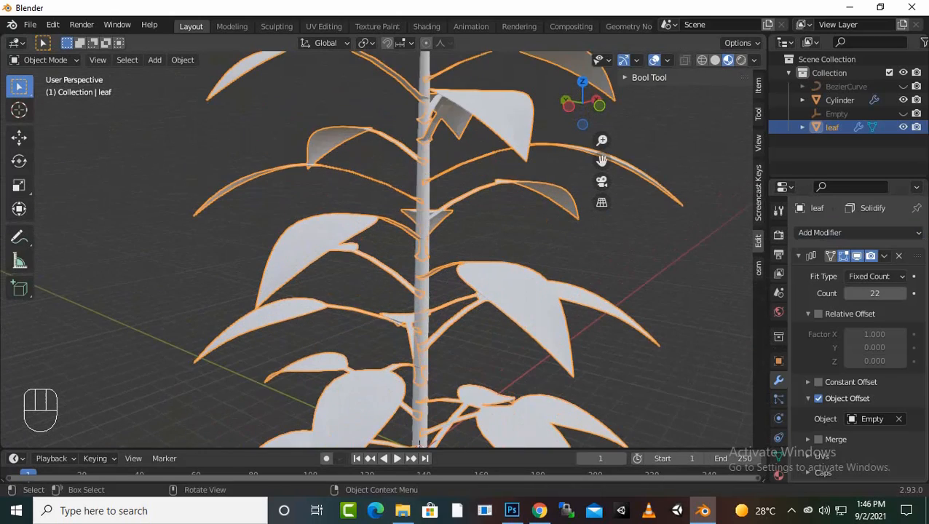
middle_drag(420, 442, 380, 430)
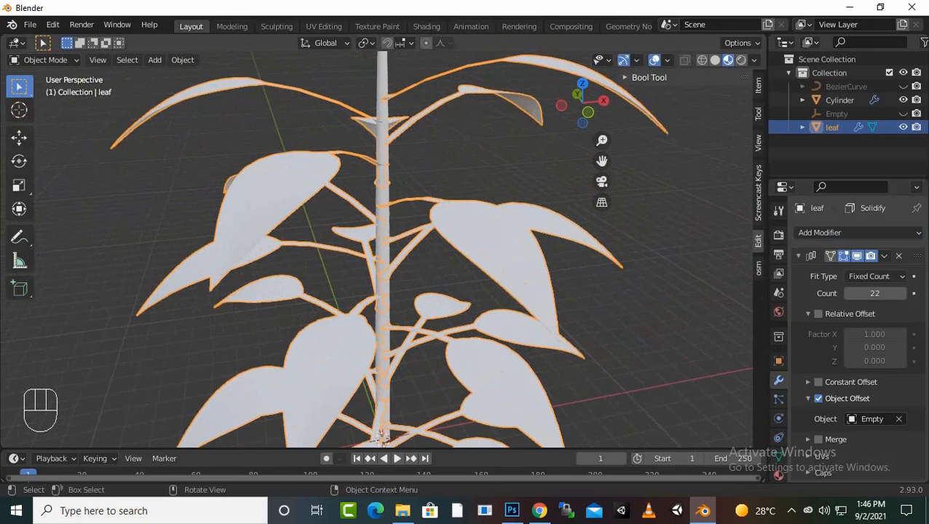
scroll(379, 429, up, 2)
scroll(856, 335, down, 5)
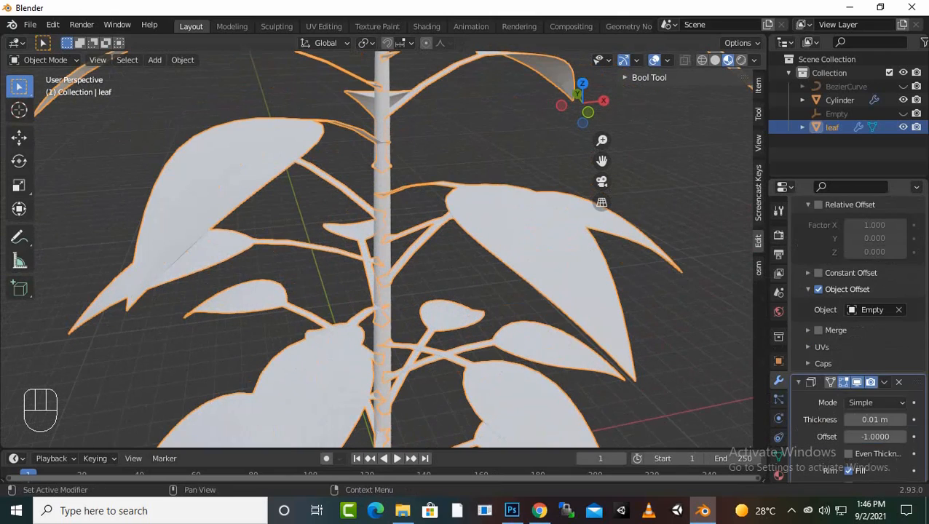
drag(874, 392, 923, 392)
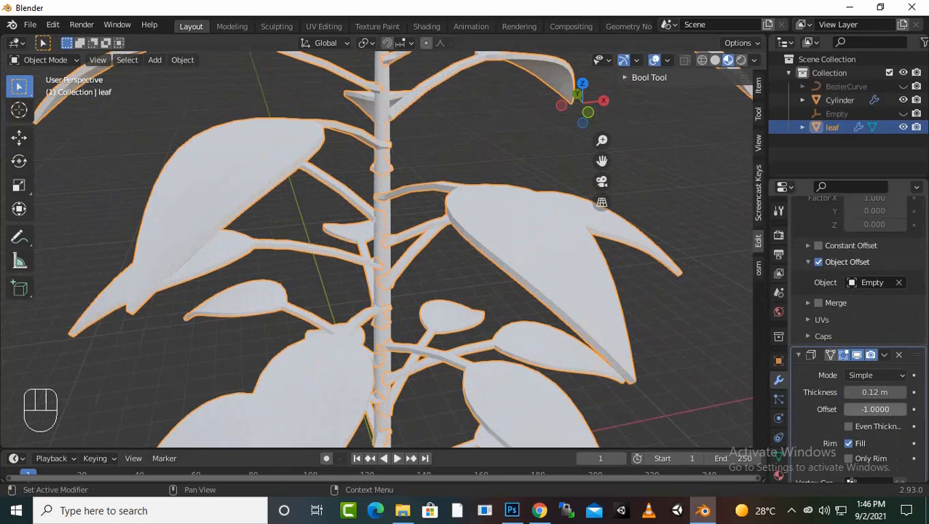
Add a Subdivision Surface modifier to the thickened leaf
middle_drag(320, 218, 190, 216)
scroll(852, 328, down, 4)
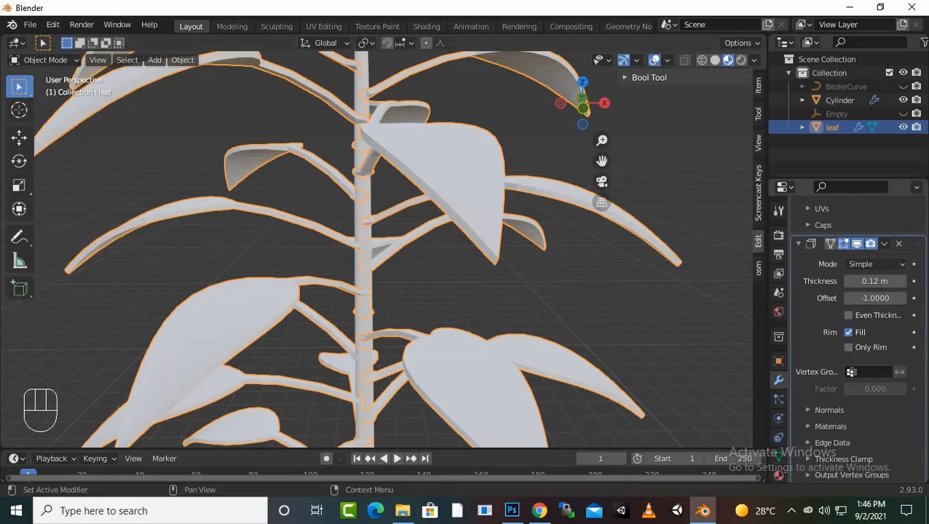
scroll(852, 327, up, 7)
scroll(852, 328, up, 3)
click(819, 232)
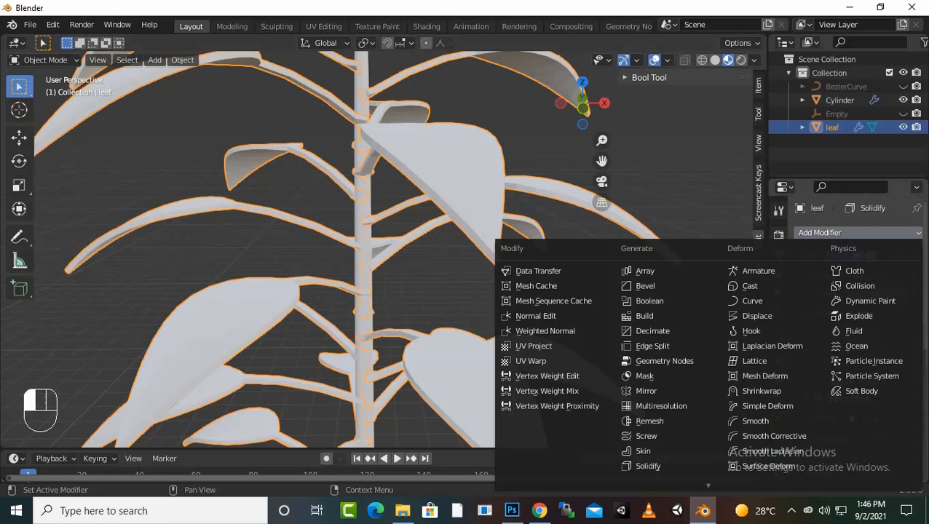
scroll(648, 437, down, 2)
scroll(648, 425, down, 1)
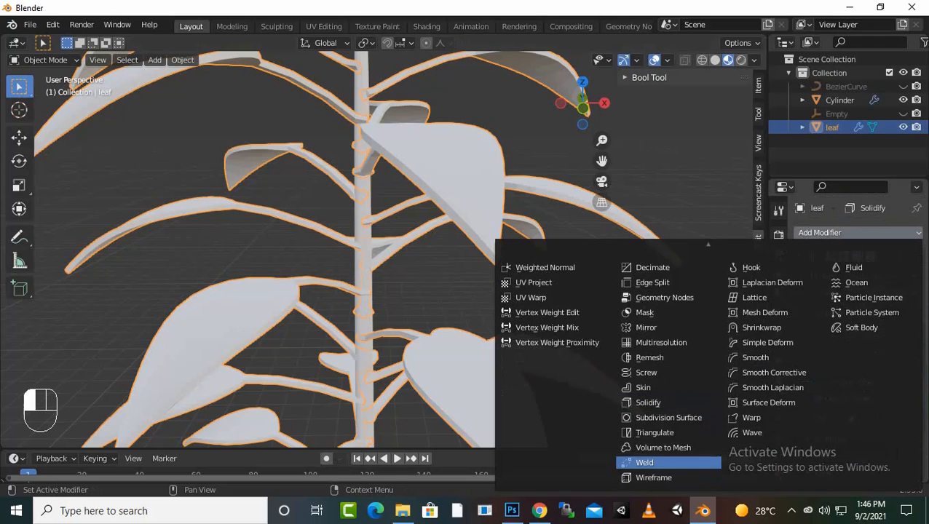
click(668, 417)
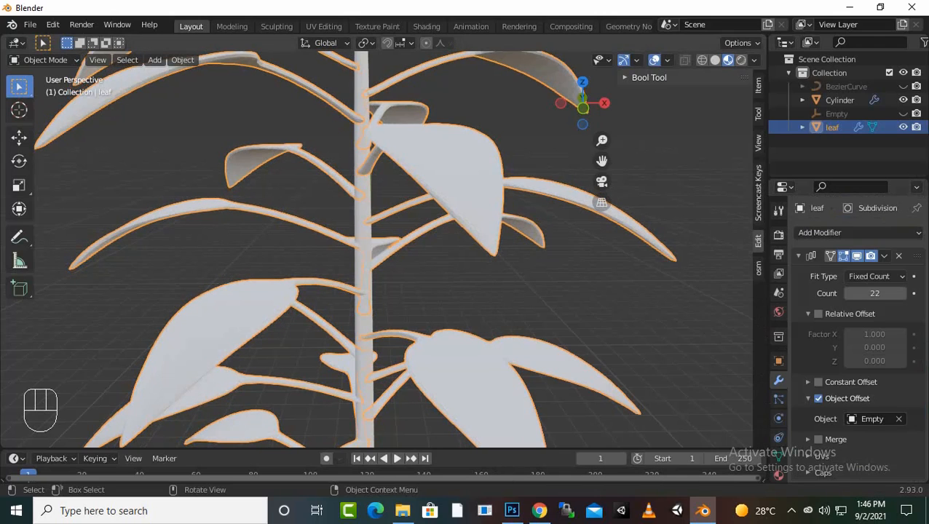
Set the leaf's Subdivision Surface levels to 3 for both viewport and render
mouse_move(510, 292)
middle_down()
mouse_move(520, 333)
mouse_move(506, 303)
middle_up()
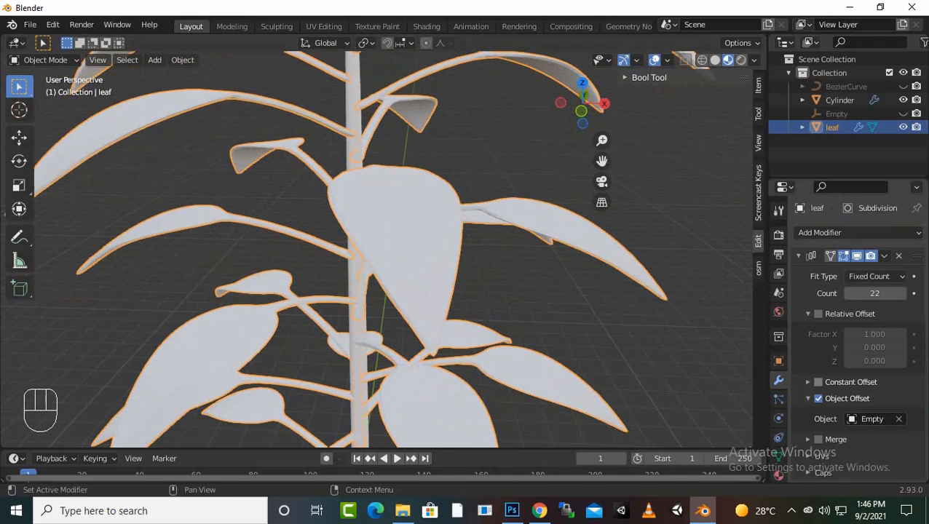
scroll(851, 327, down, 9)
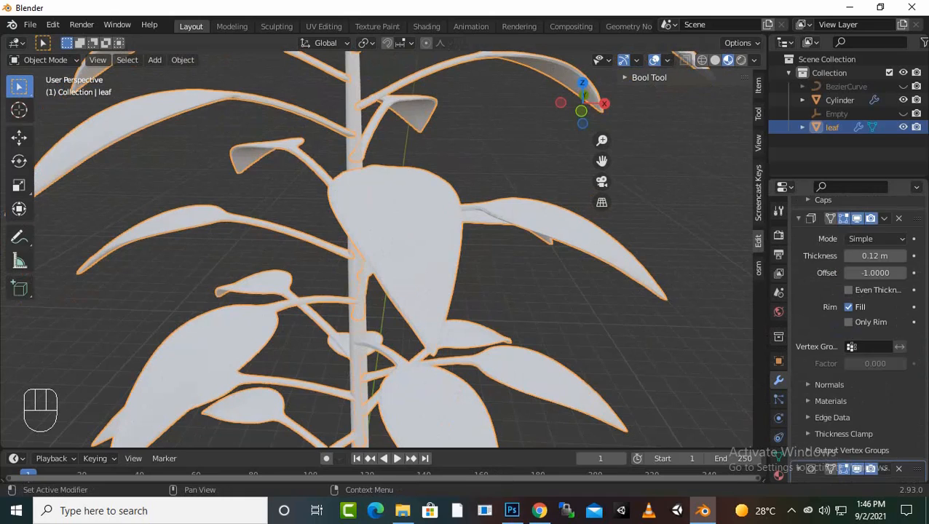
scroll(873, 429, down, 3)
click(902, 423)
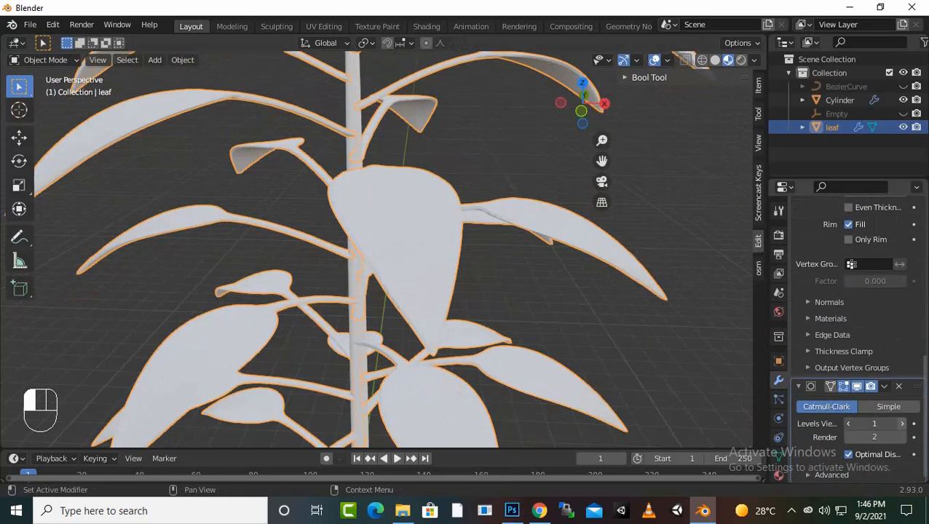
click(901, 436)
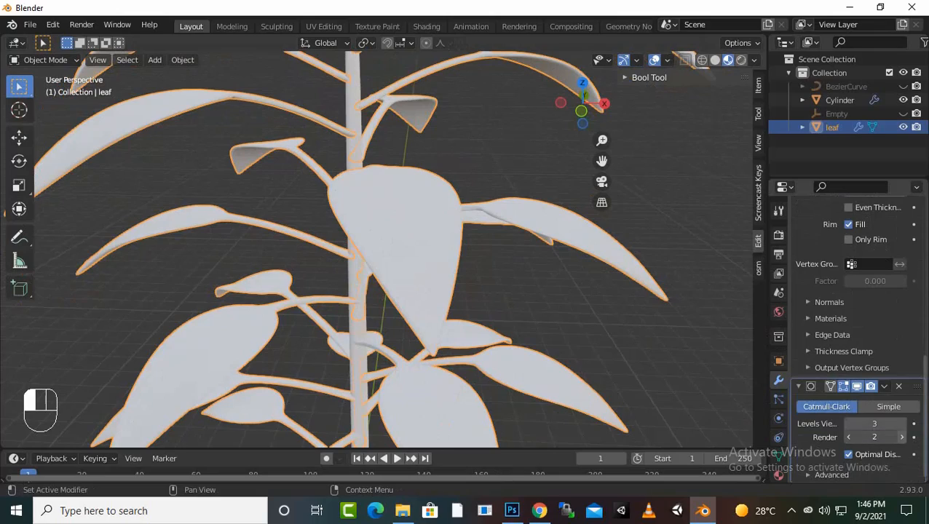
middle_drag(436, 378, 399, 415)
middle_drag(415, 298, 393, 249)
scroll(465, 287, down, 6)
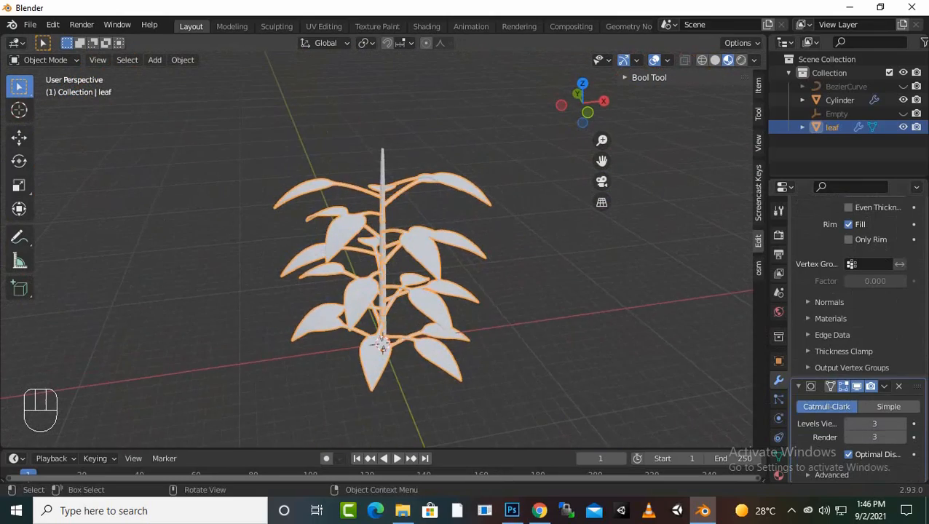
Apply Shade Smooth to the leaf object in Object Mode
click(524, 240)
scroll(524, 240, up, 1)
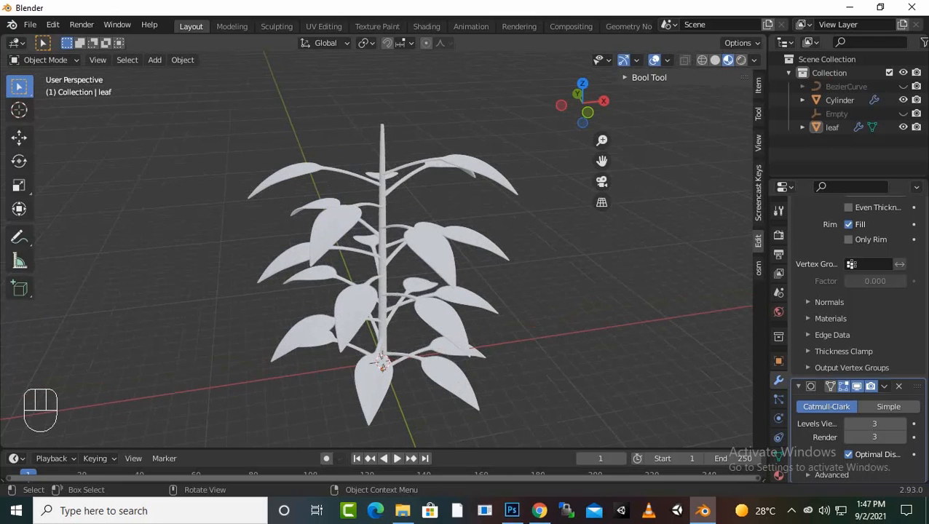
click(435, 251)
key(Tab)
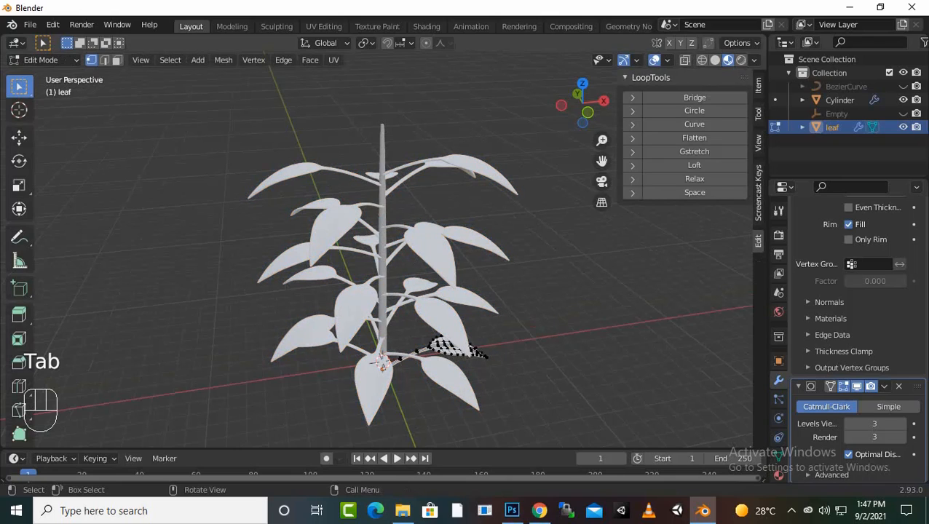
key(Tab)
right_click(402, 243)
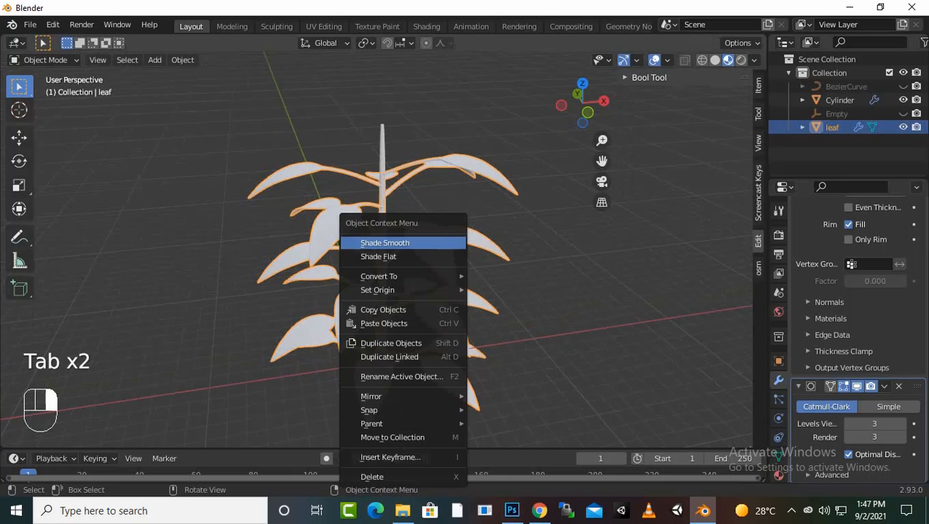
click(402, 243)
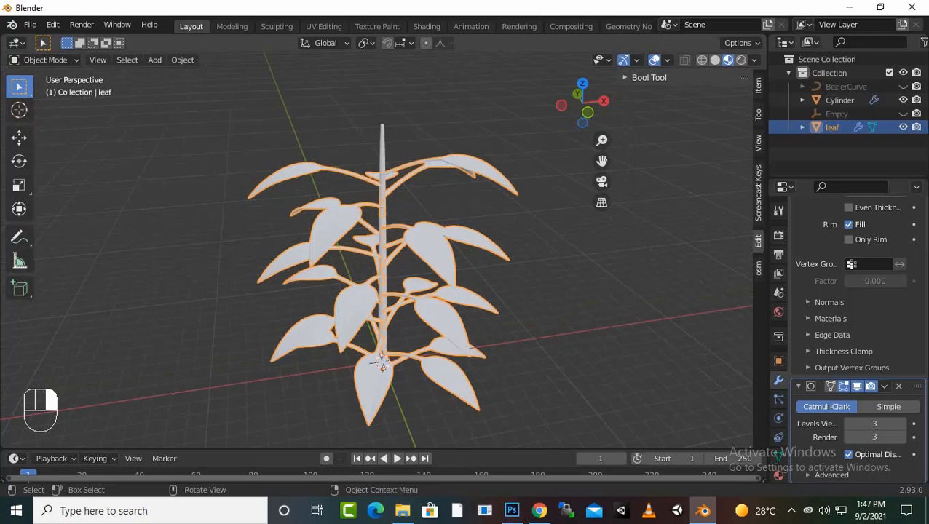
right_click(402, 259)
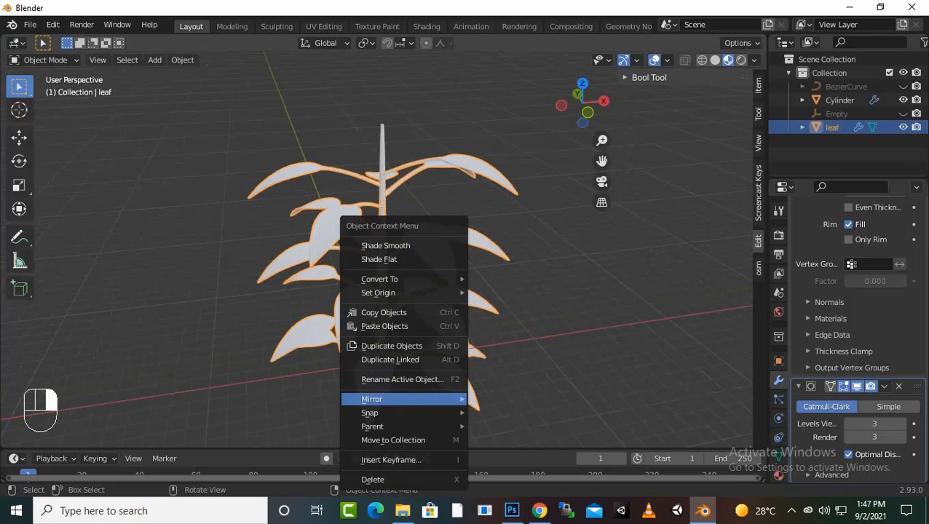
click(546, 269)
click(437, 254)
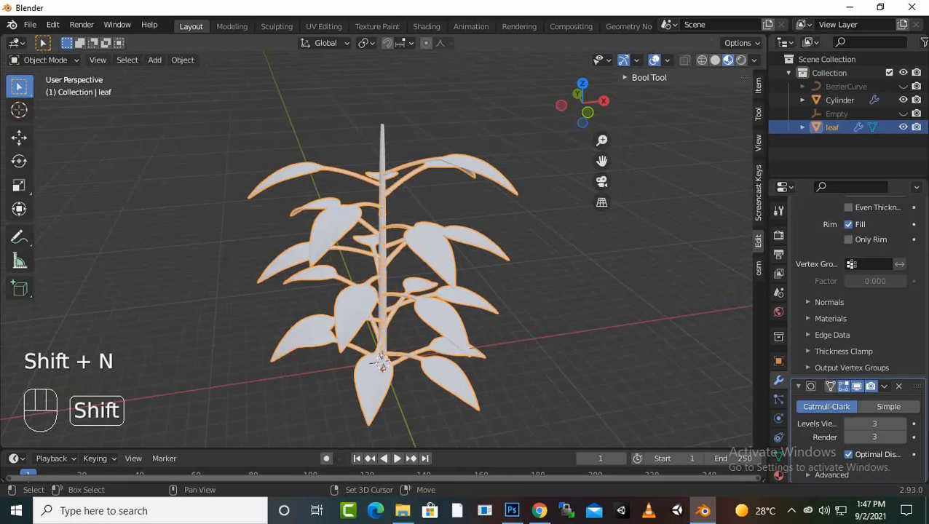
click(546, 269)
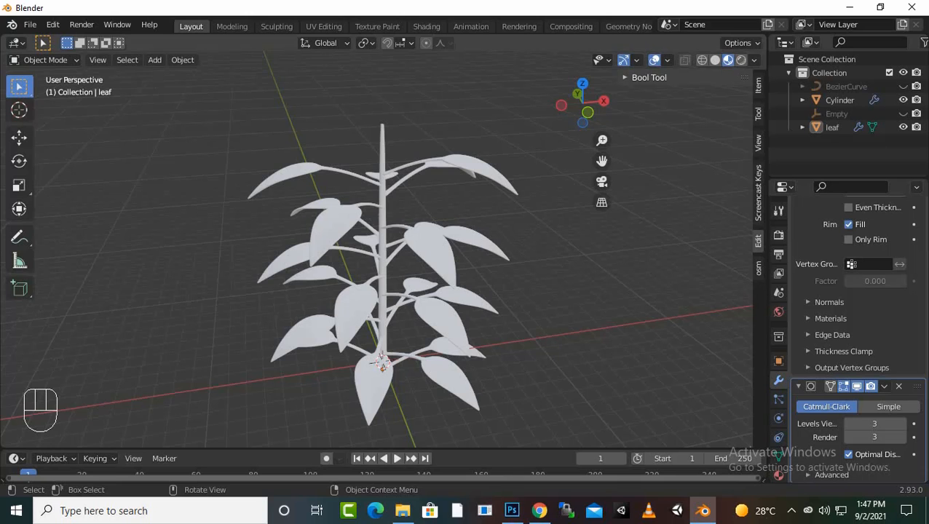
middle_drag(378, 255, 481, 244)
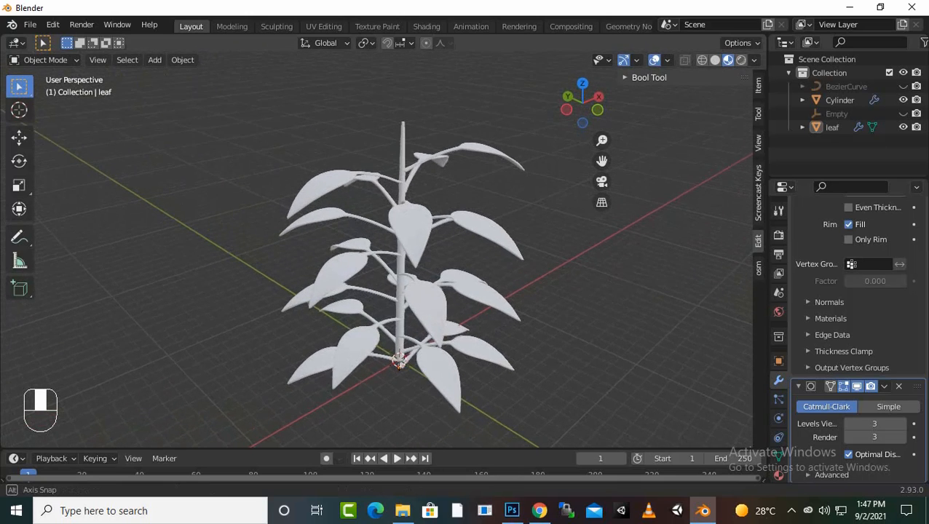